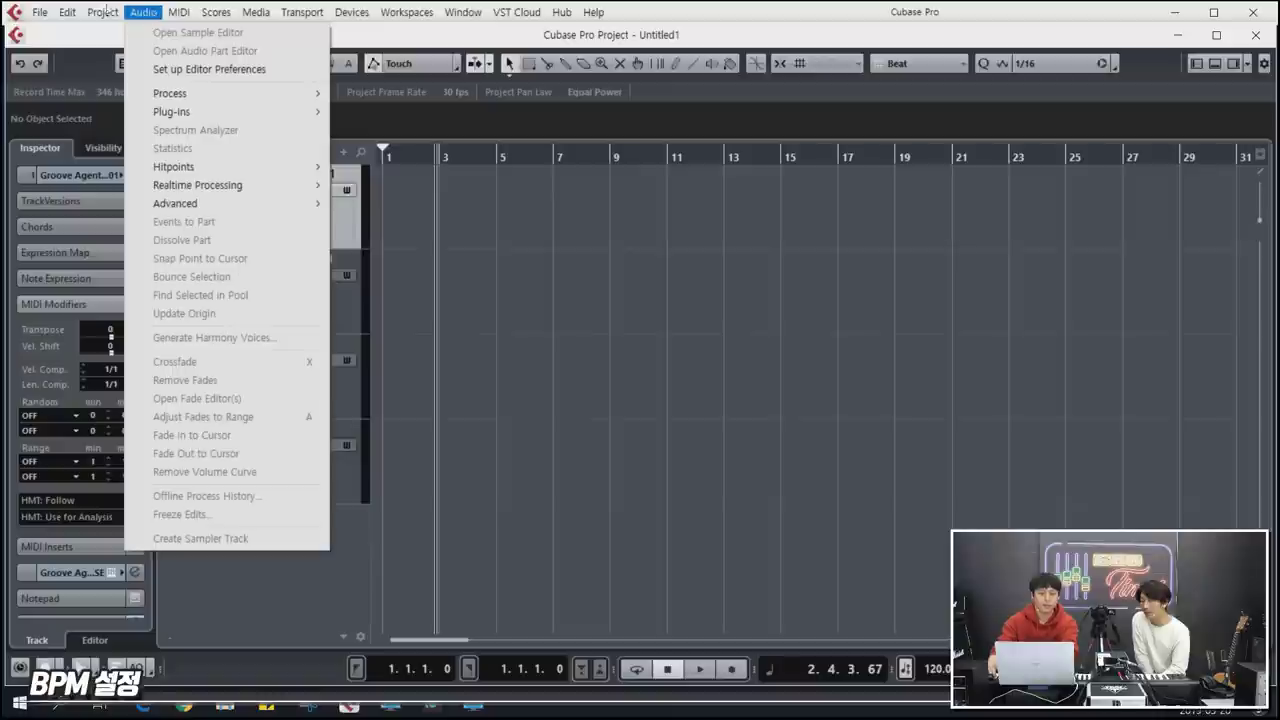
Step: Measure the song's tempo by tapping it in the Beat Calculator, without inserting it into the tempo track
click(115, 13)
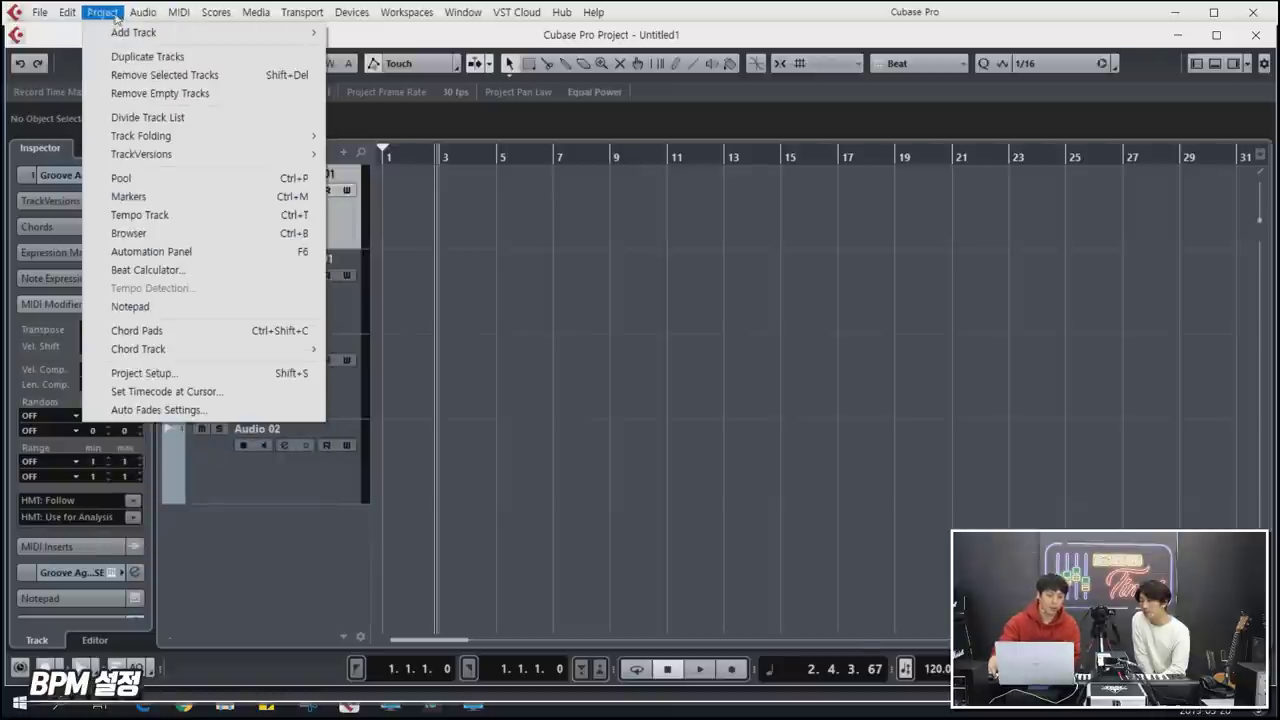
click(204, 272)
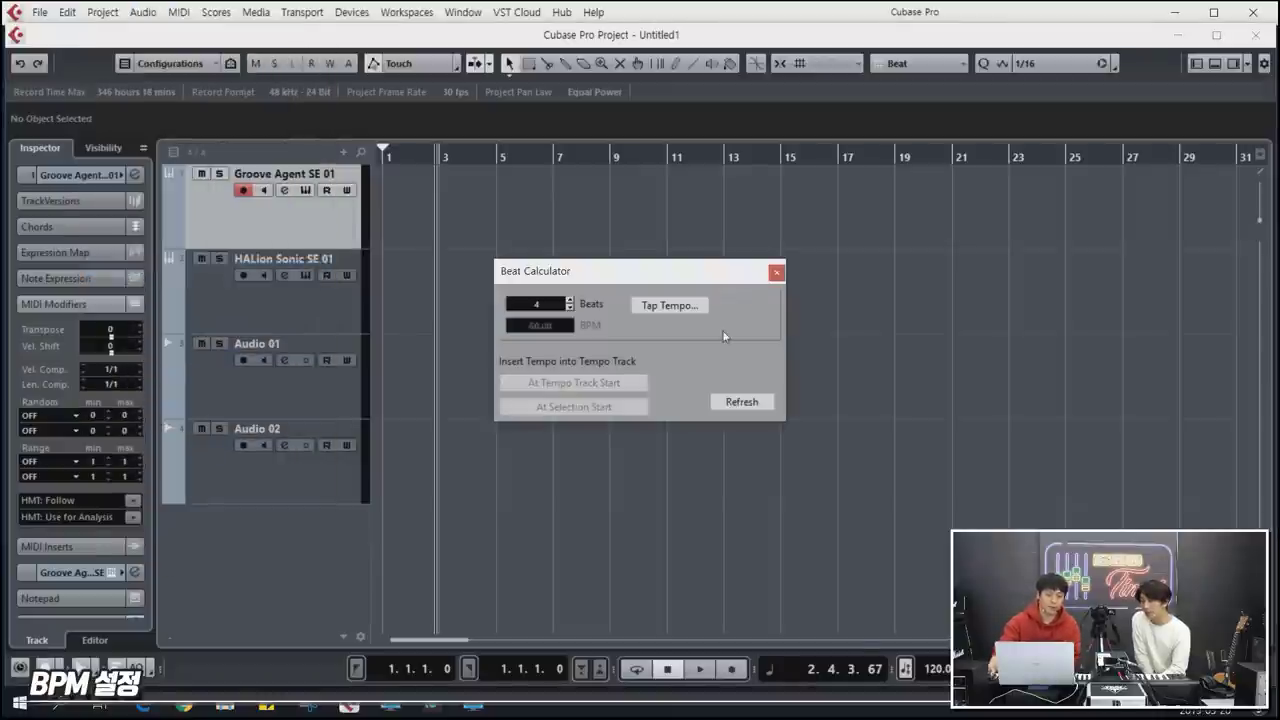
click(662, 306)
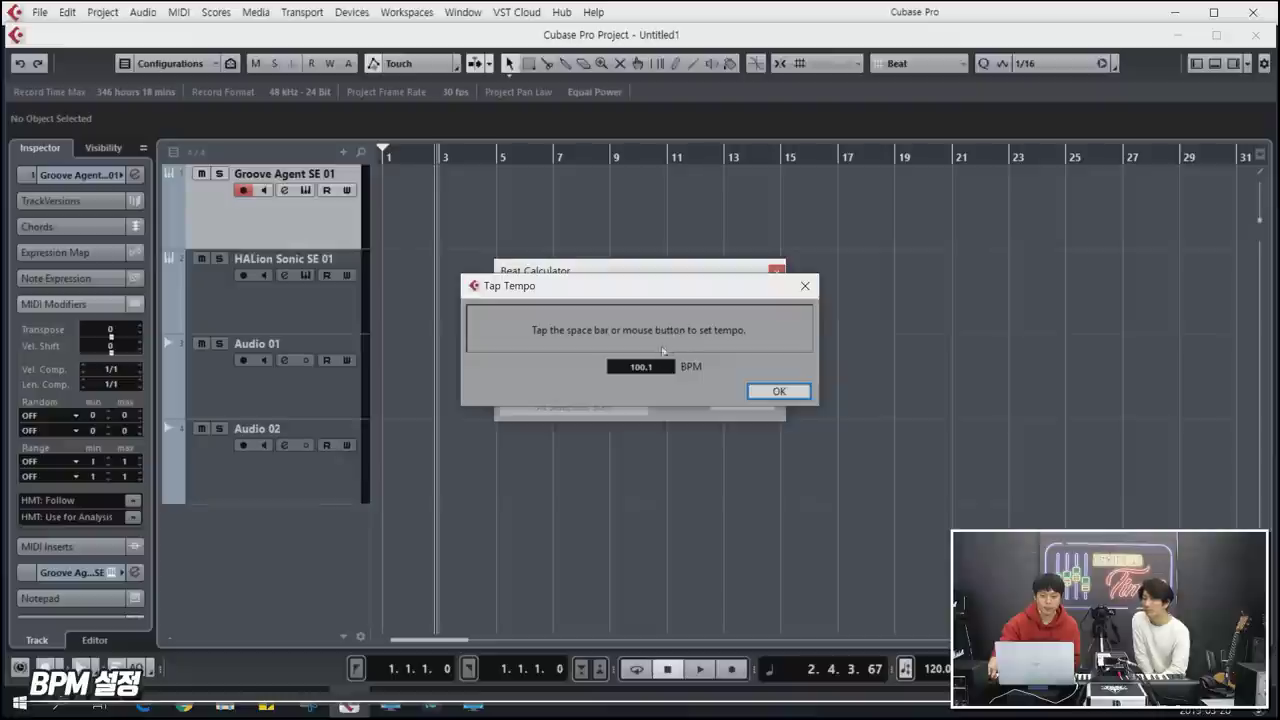
click(804, 287)
click(777, 273)
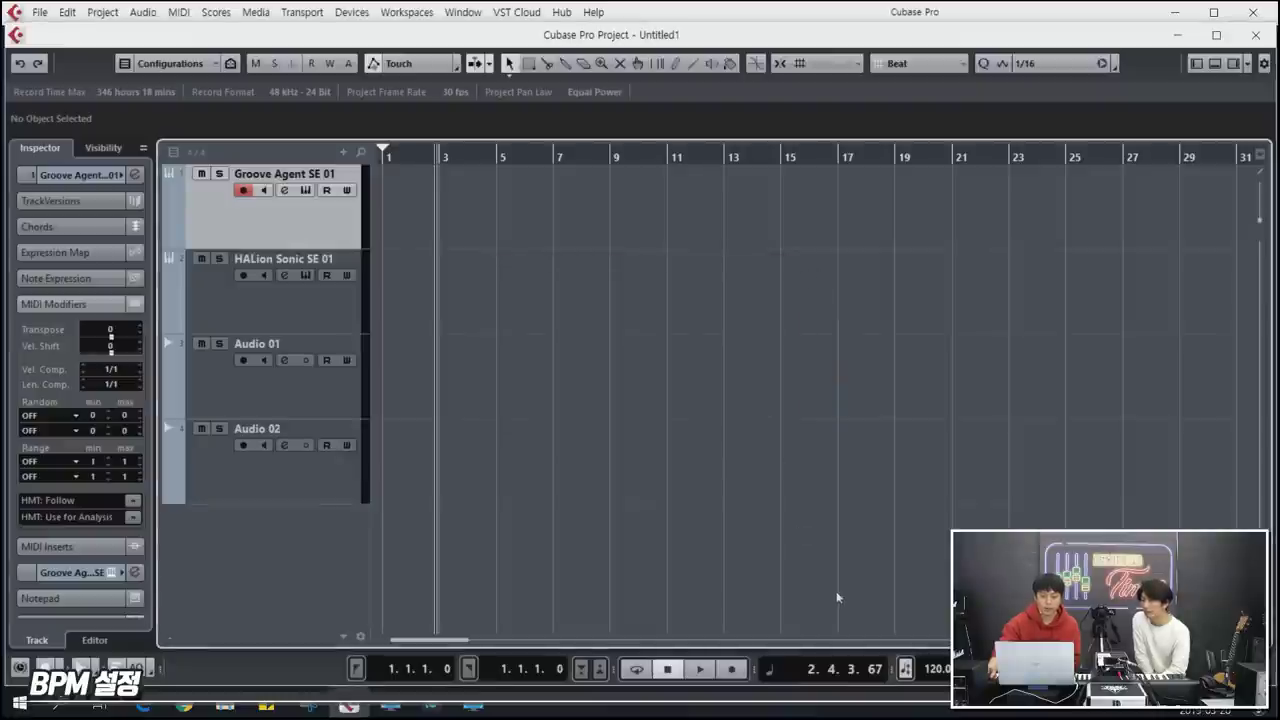
Step: Set the project tempo to 100 BPM
double_click(934, 670)
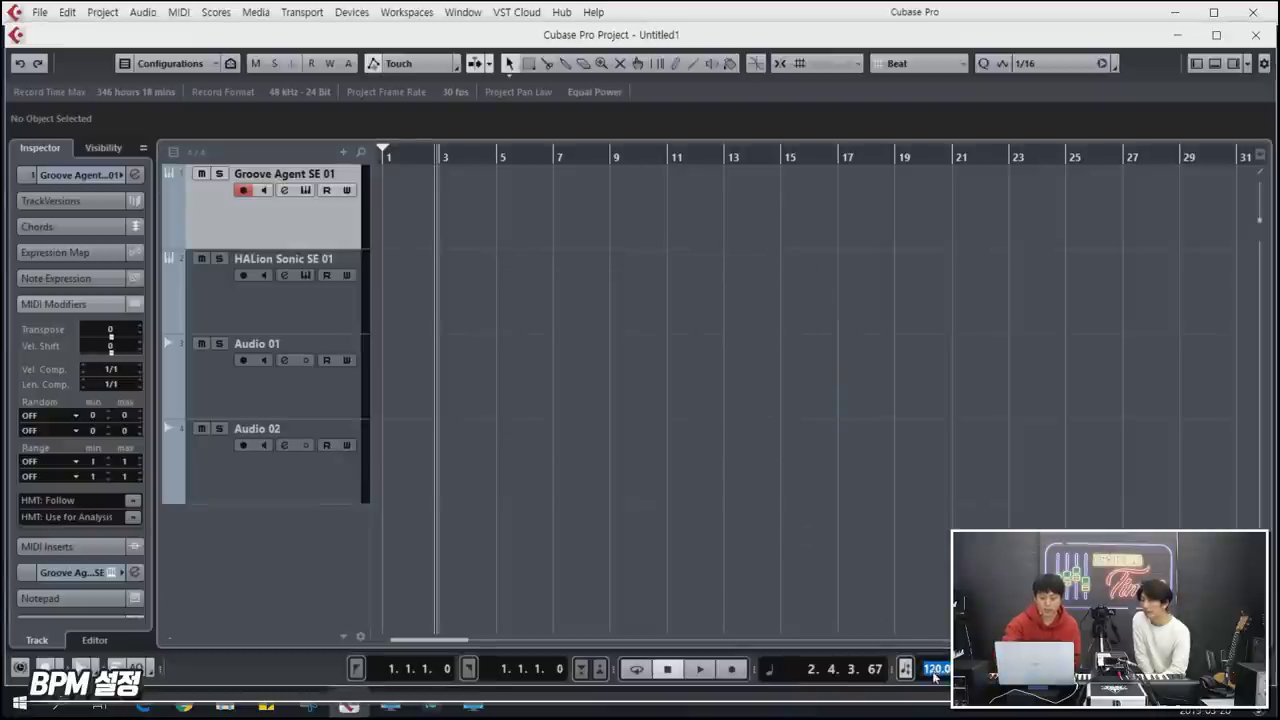
text(100)
key(Return)
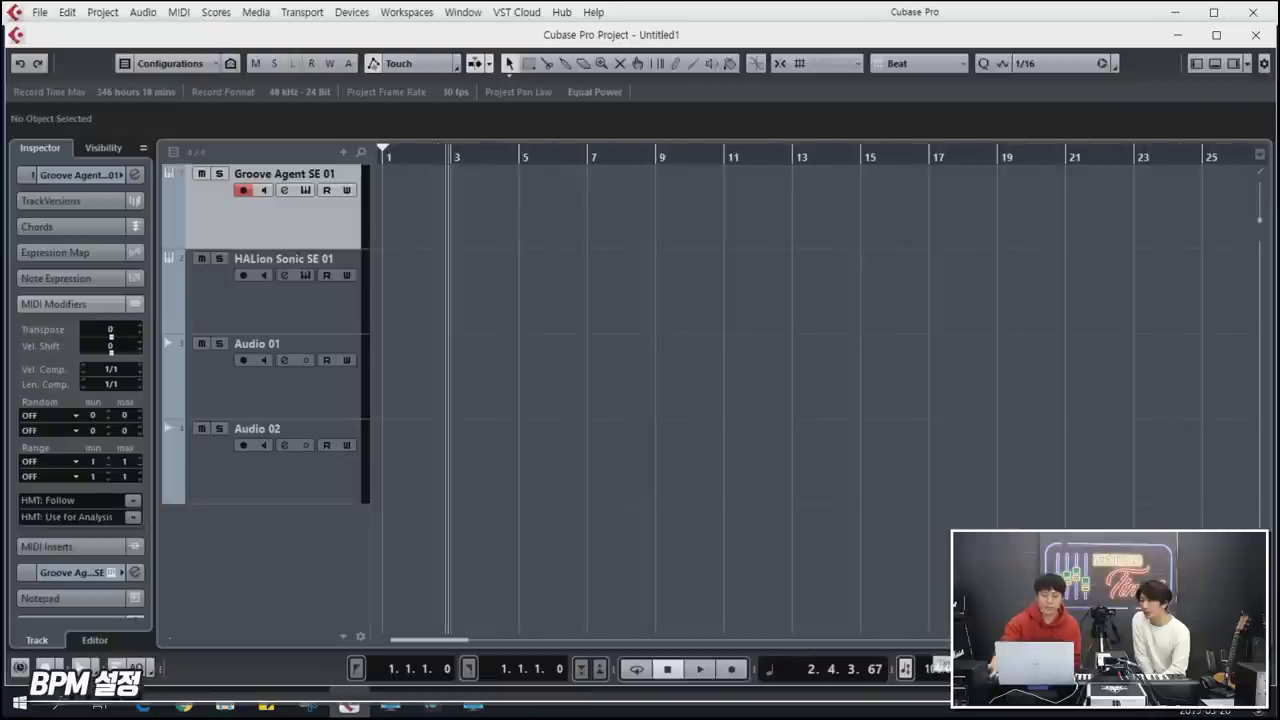
Step: Briefly play the project, then record a drum part of about four bars from the project start on the Groove Agent SE 01 track
key(space)
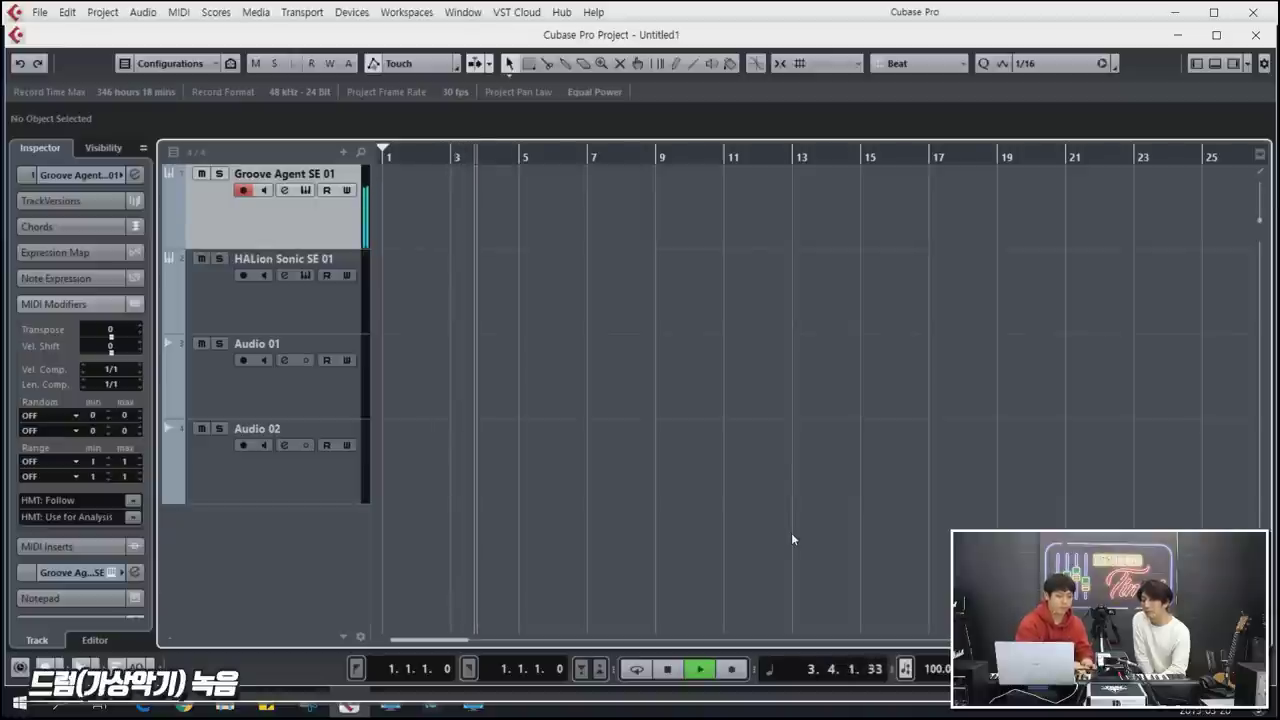
key(space)
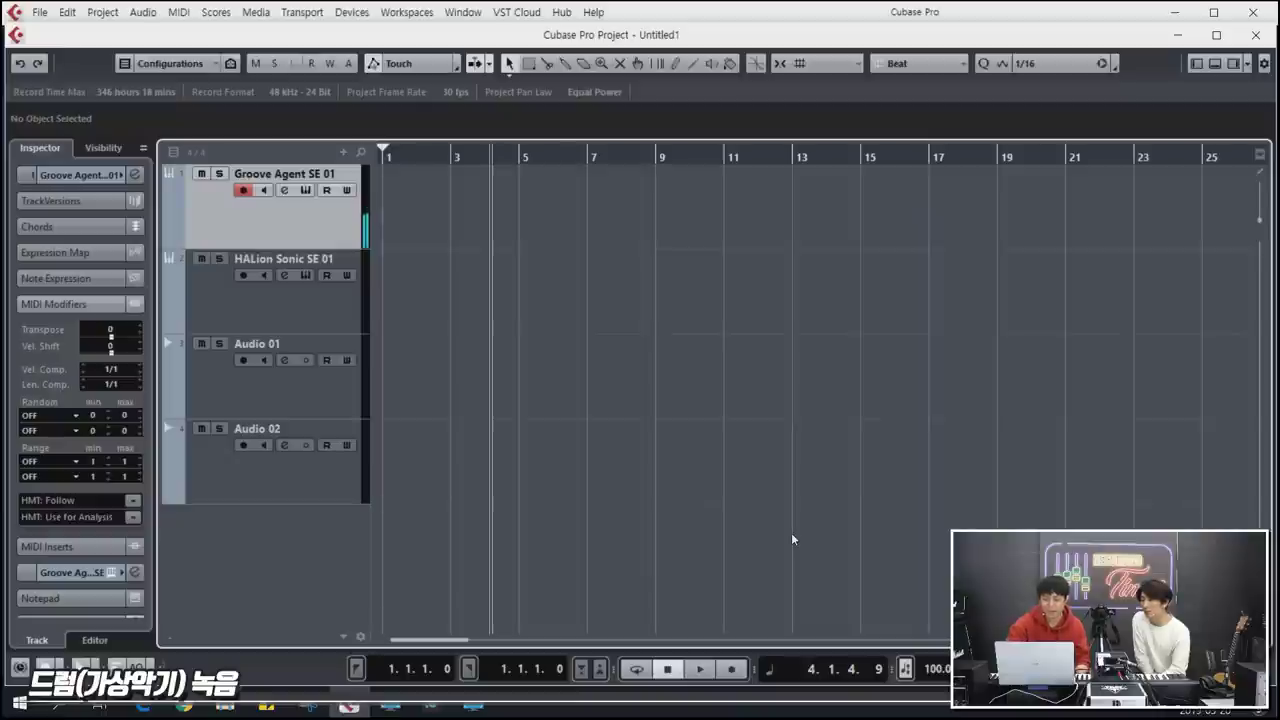
key(Home)
key(KP_Multiply)
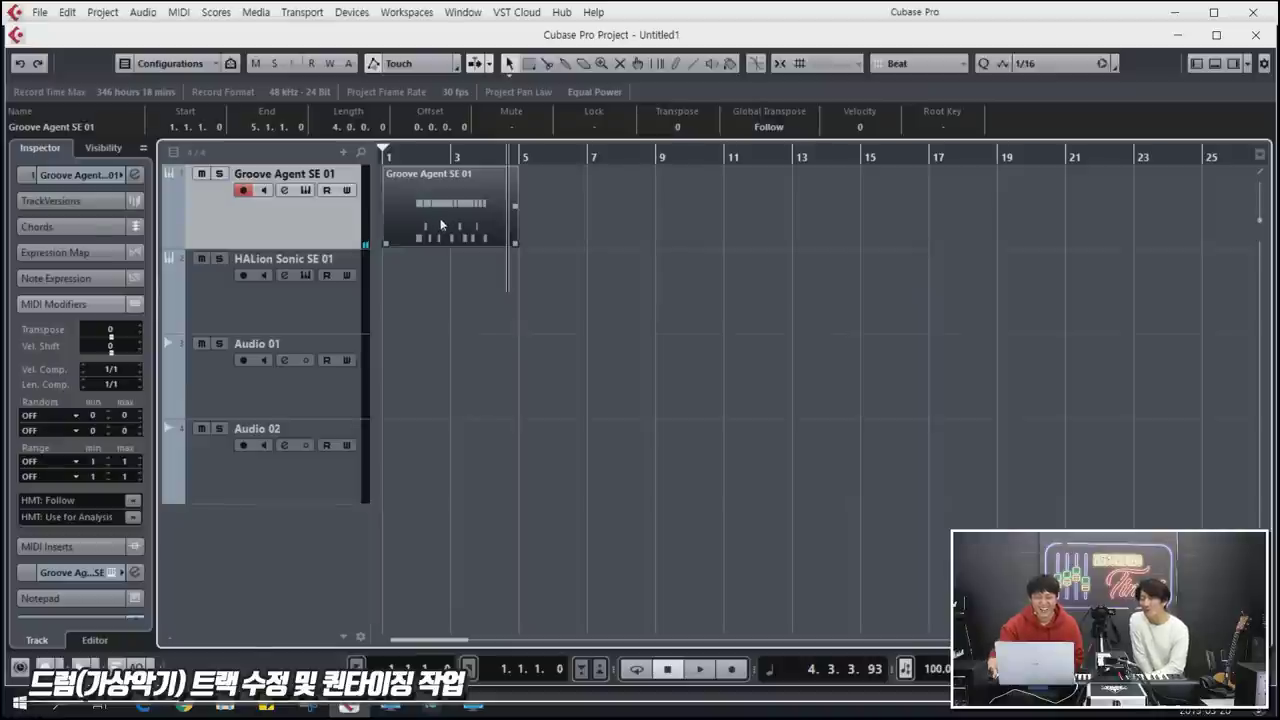
Step: Open the recorded Groove Agent SE 01 part in the Key Editor and place the project cursor at bar 2
double_click(440, 224)
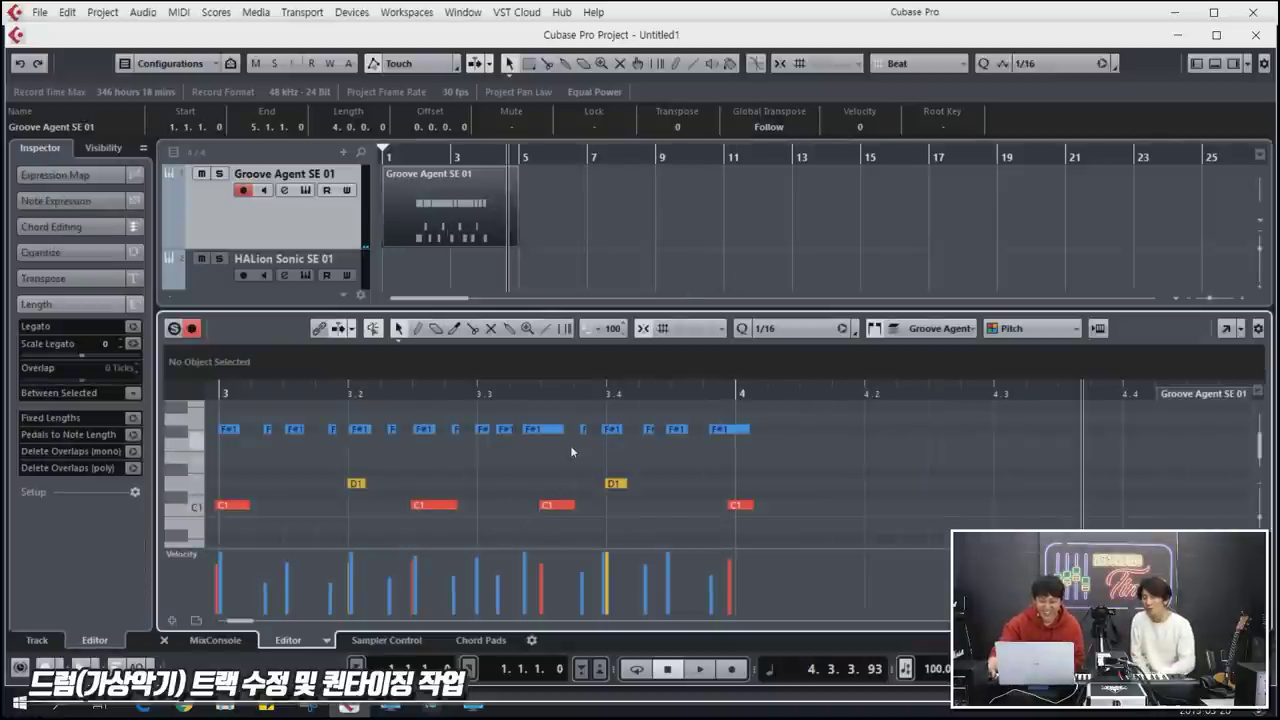
drag(279, 400, 216, 397)
key(g)
key(g)
key(g)
key(g)
mouse_move(527, 429)
mouse_down()
mouse_move(512, 410)
mouse_move(536, 426)
mouse_up()
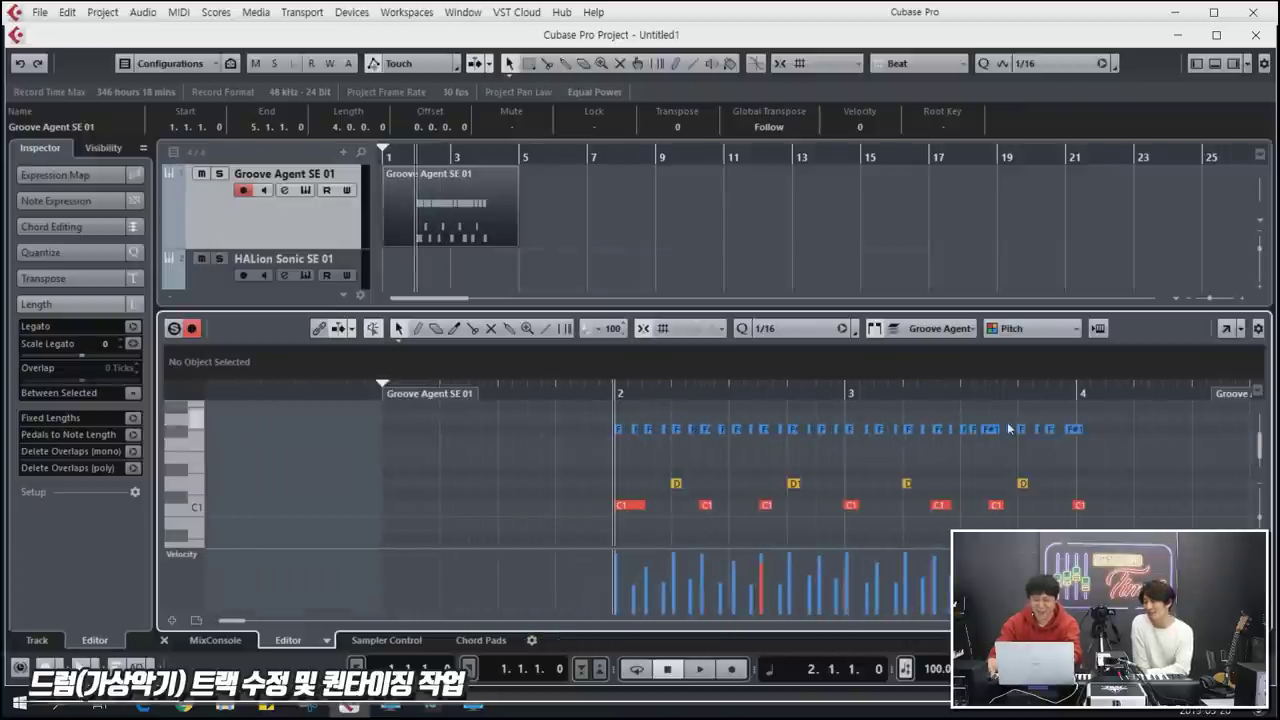
Step: Play back the recorded drum notes from bar 2 to check their timing
key(space)
key(g)
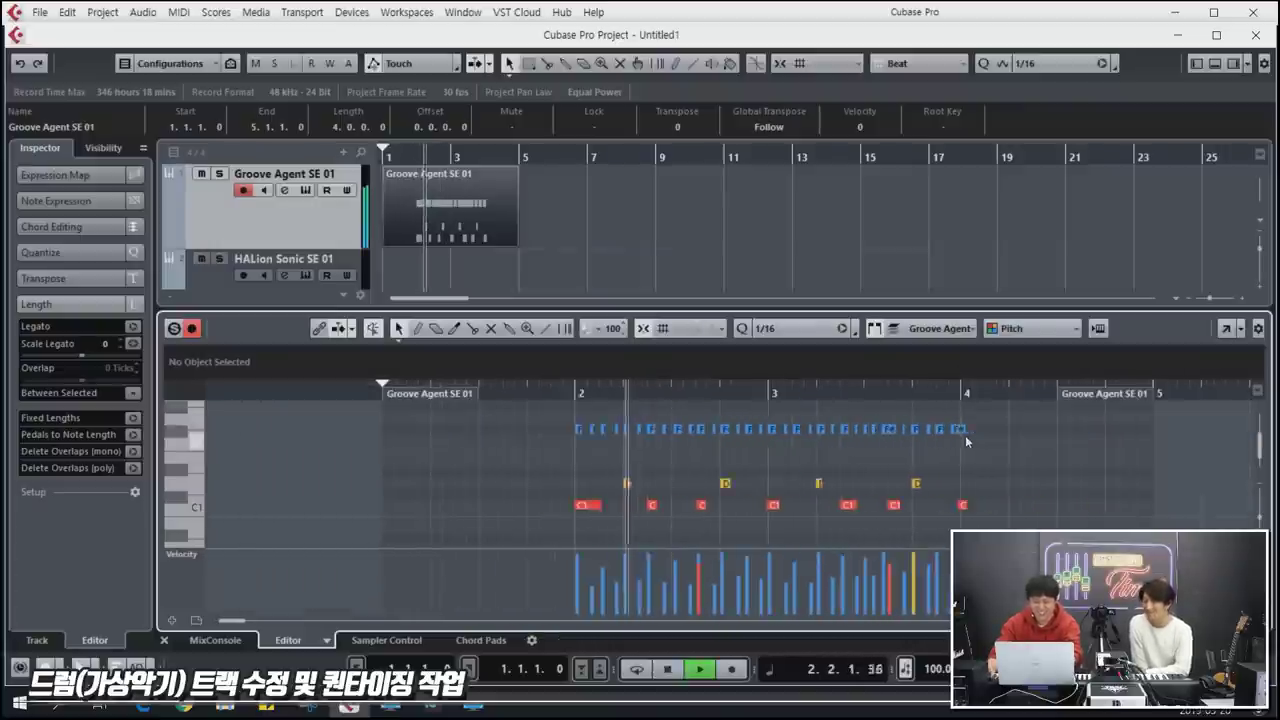
key(h)
key(h)
key(g)
drag(968, 432, 972, 430)
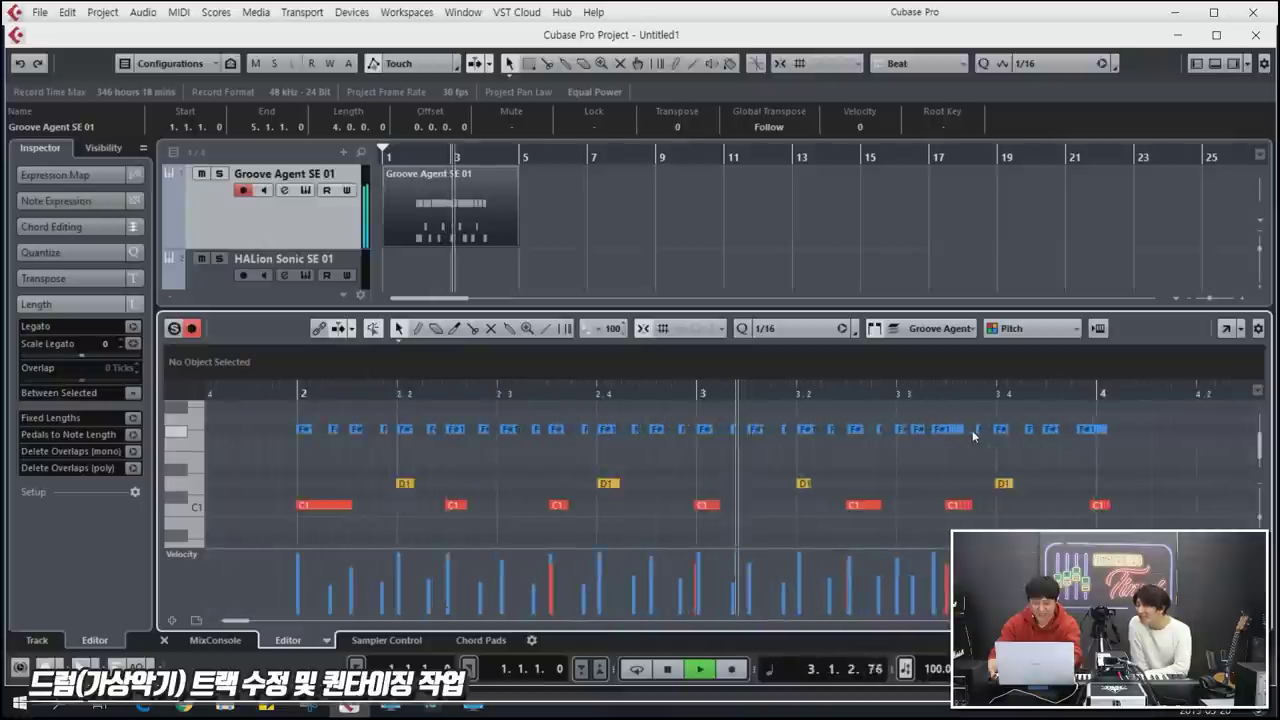
key(space)
Step: Set the Key Editor's quantize preset to 1/16 Triplet
drag(779, 385, 779, 415)
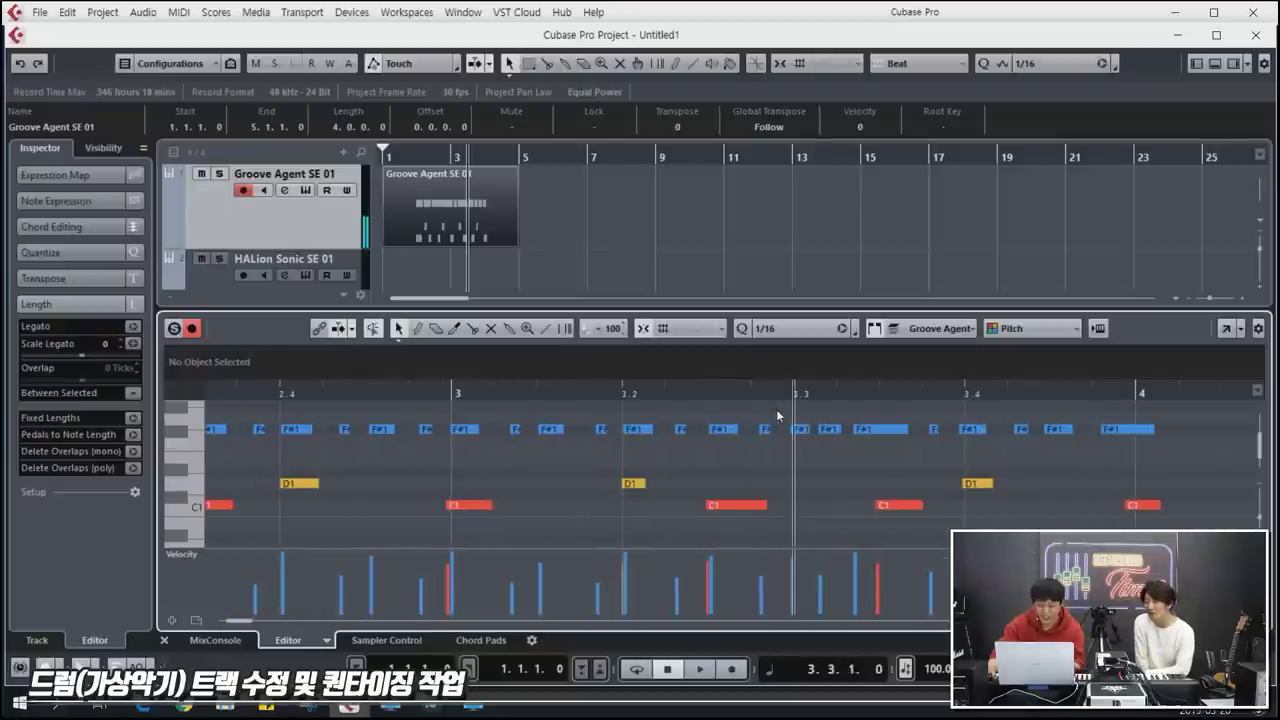
key(g)
key(g)
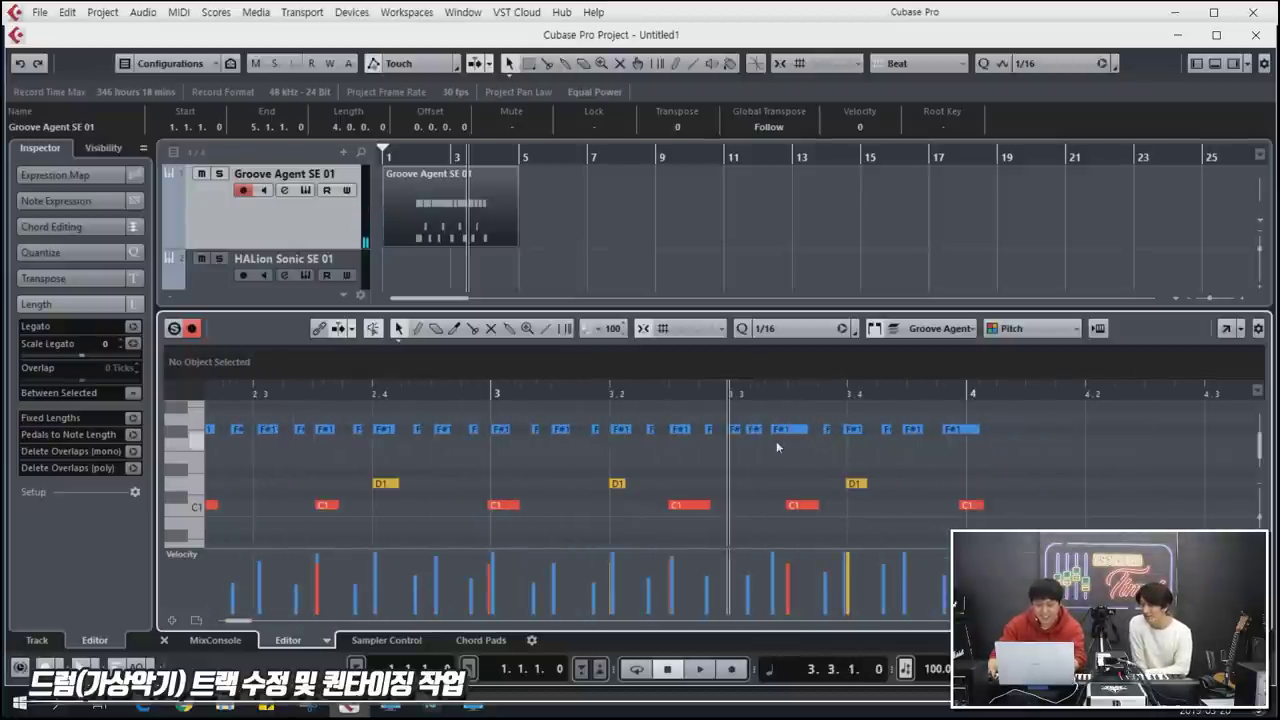
drag(775, 440, 800, 336)
click(800, 336)
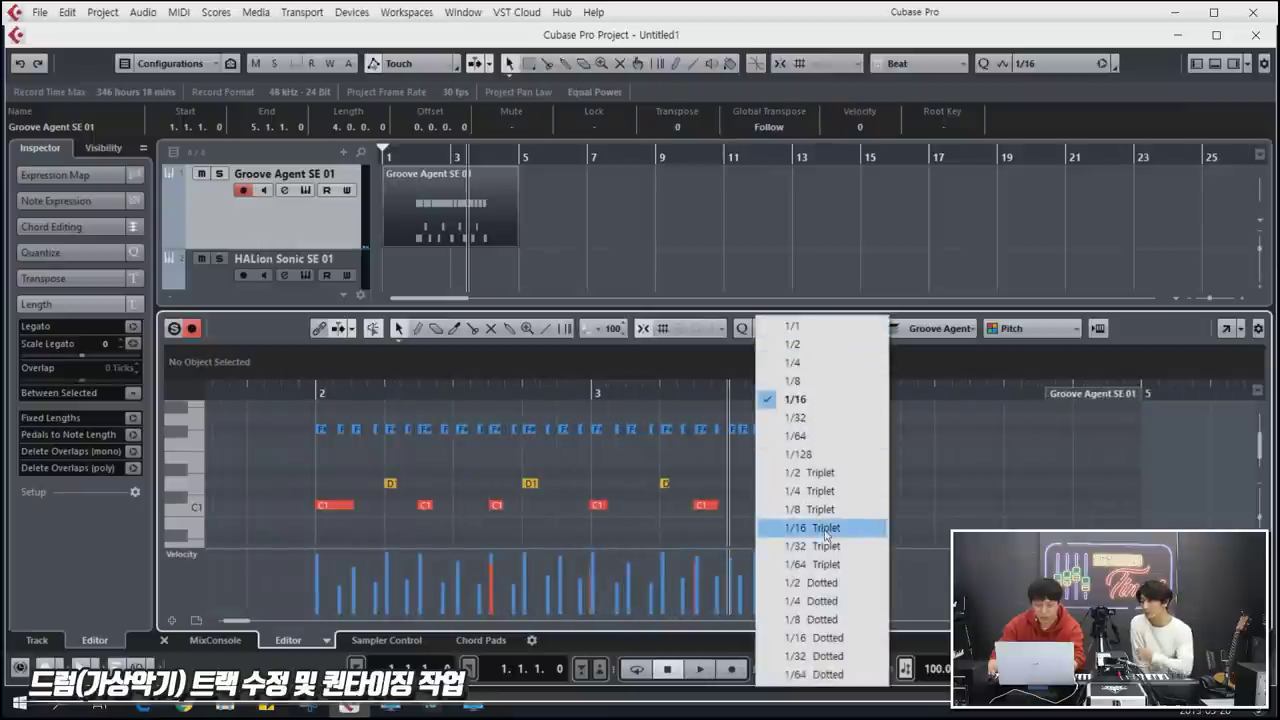
click(829, 449)
Step: Examine the drum notes around bar 3 against the 1/16 triplet grid
key(h)
key(h)
key(h)
key(h)
key(h)
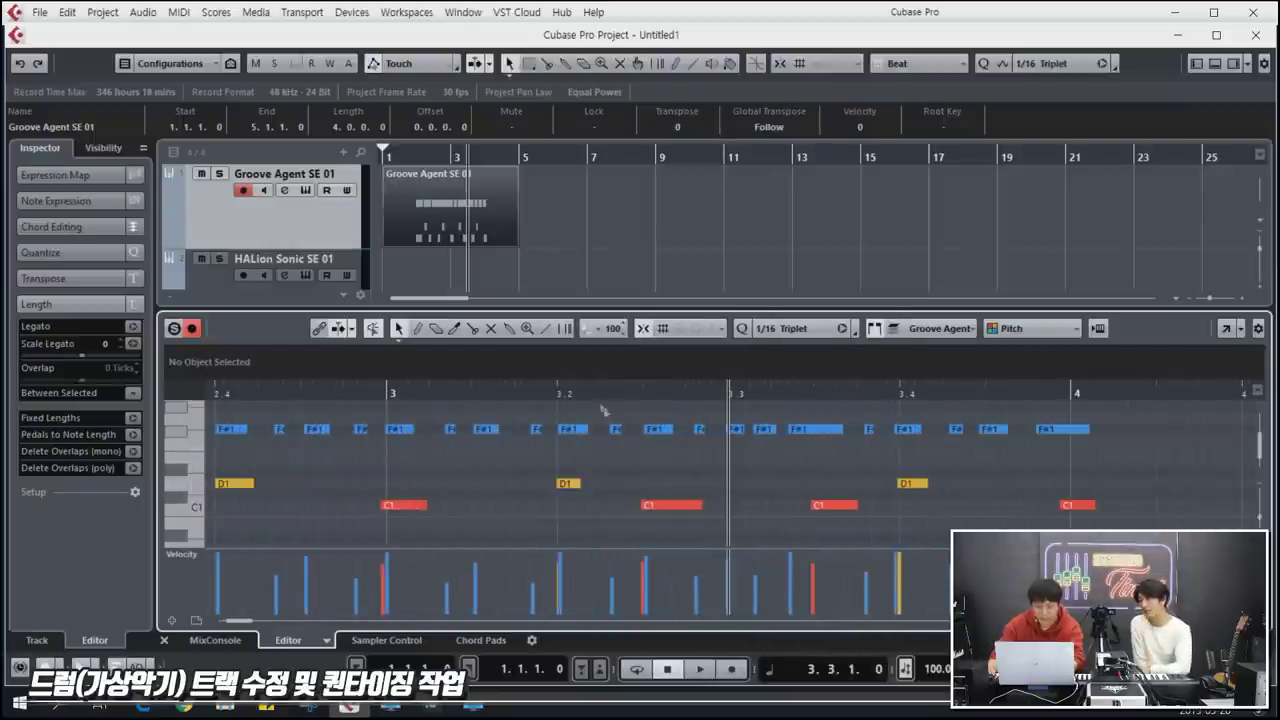
click(574, 396)
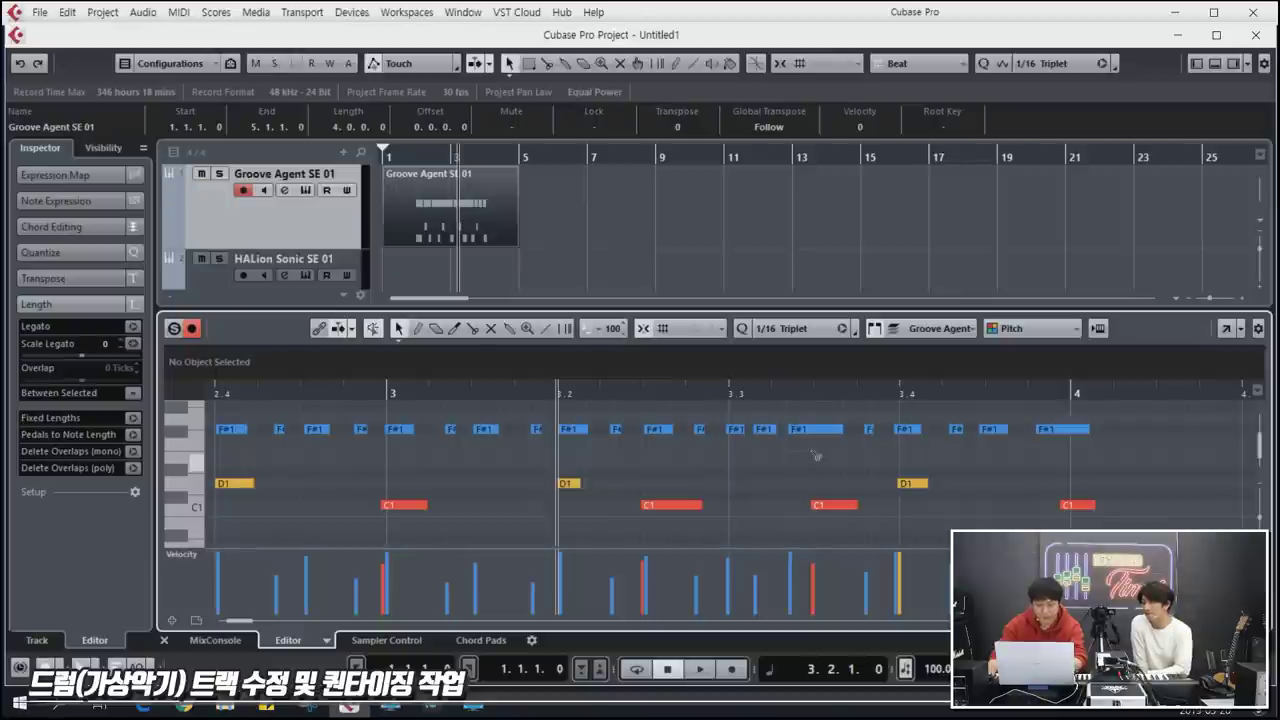
key(3)
click(808, 430)
Step: Select all the drum notes in the part and quantize them to the 1/16 triplet grid
key(g)
key(g)
key(g)
key(g)
key(g)
key(g)
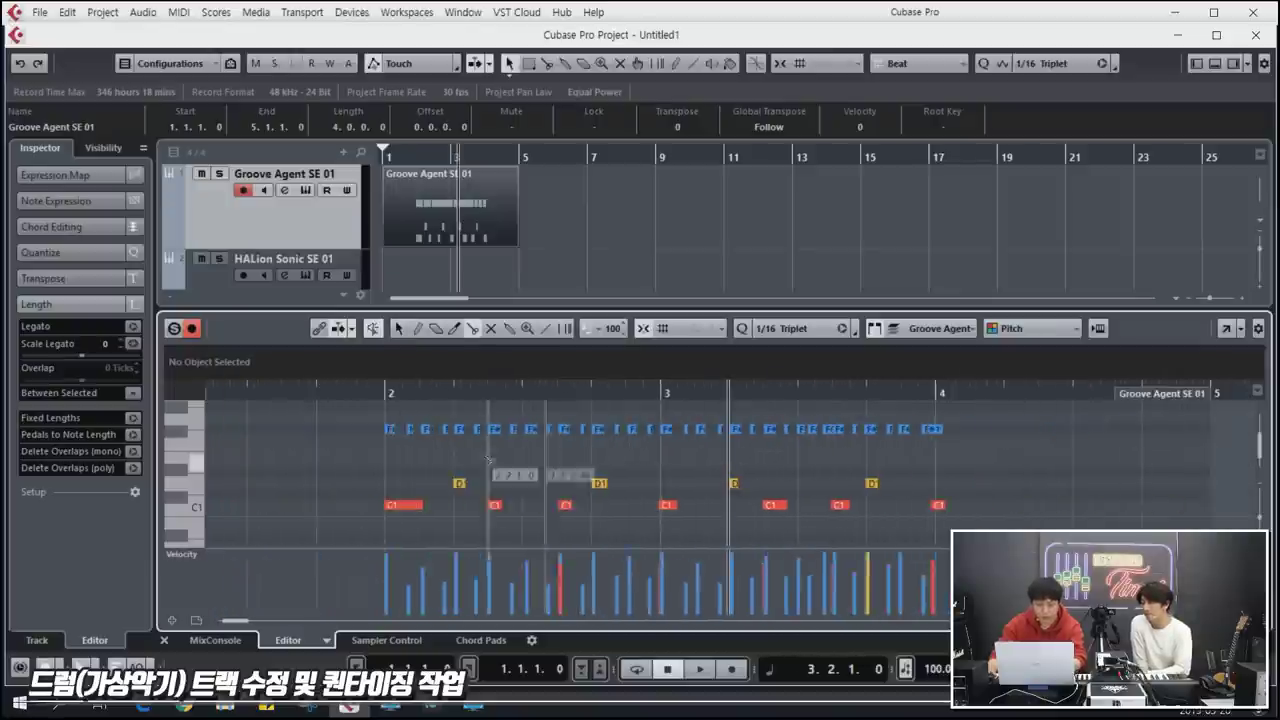
drag(433, 413, 1011, 503)
scroll(894, 470, up, 4)
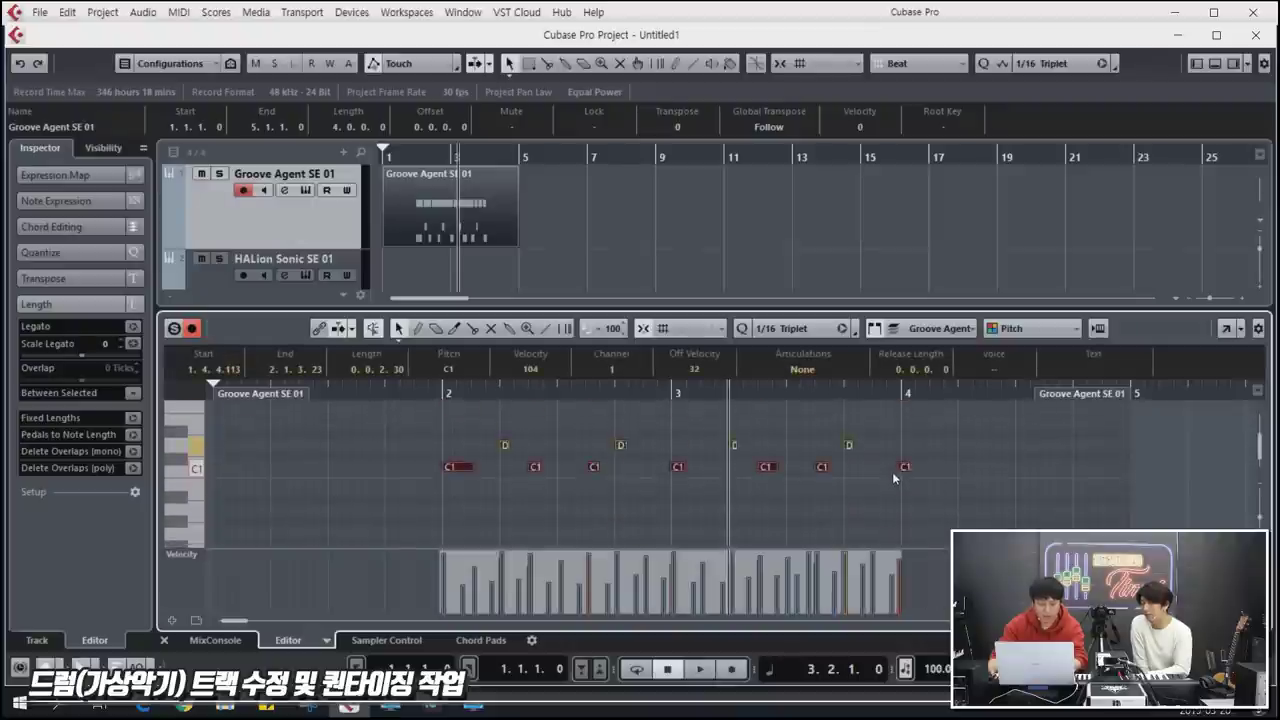
key(q)
Step: Deselect the notes and play the quantized drum part from just before bar 2 until past bar 4
click(440, 390)
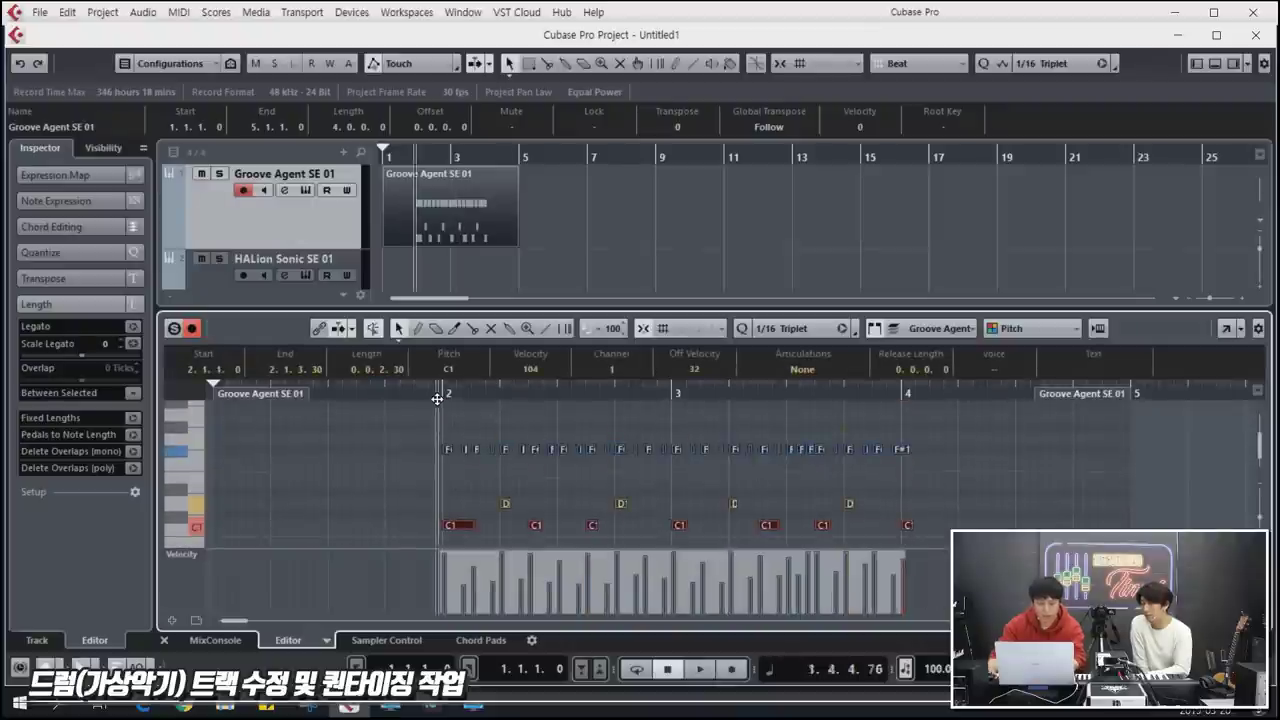
click(1006, 473)
key(space)
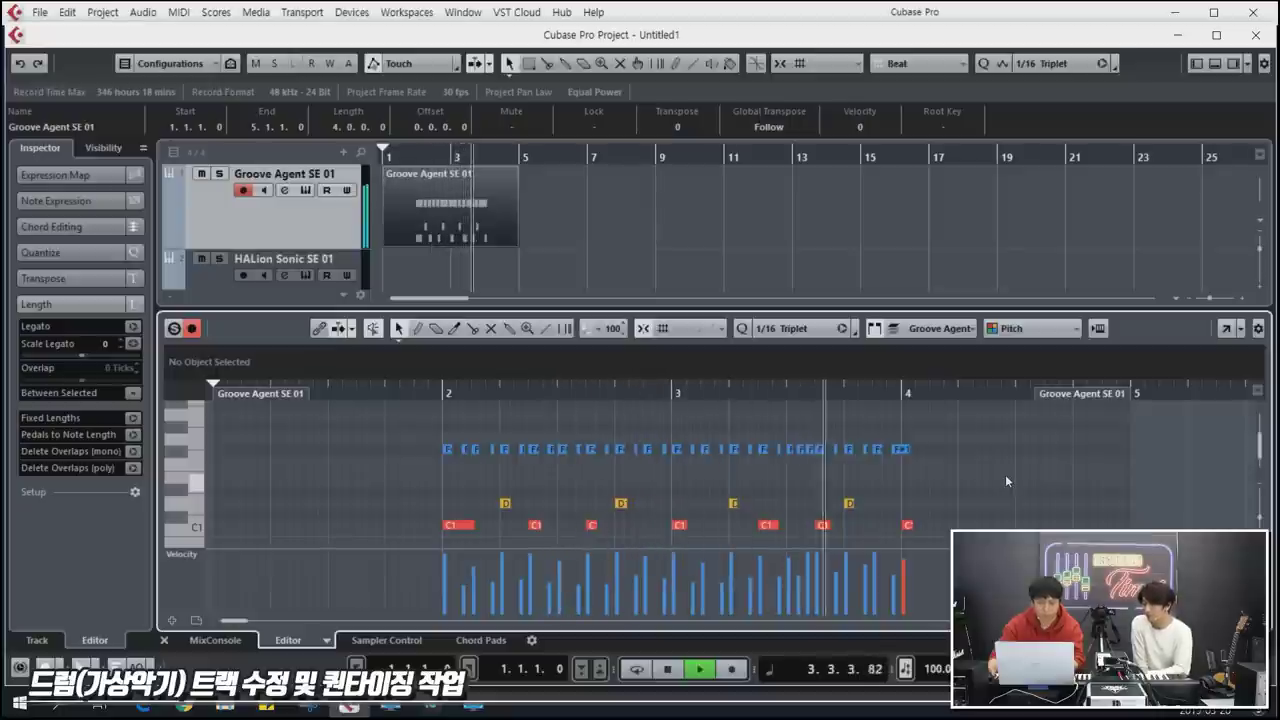
key(space)
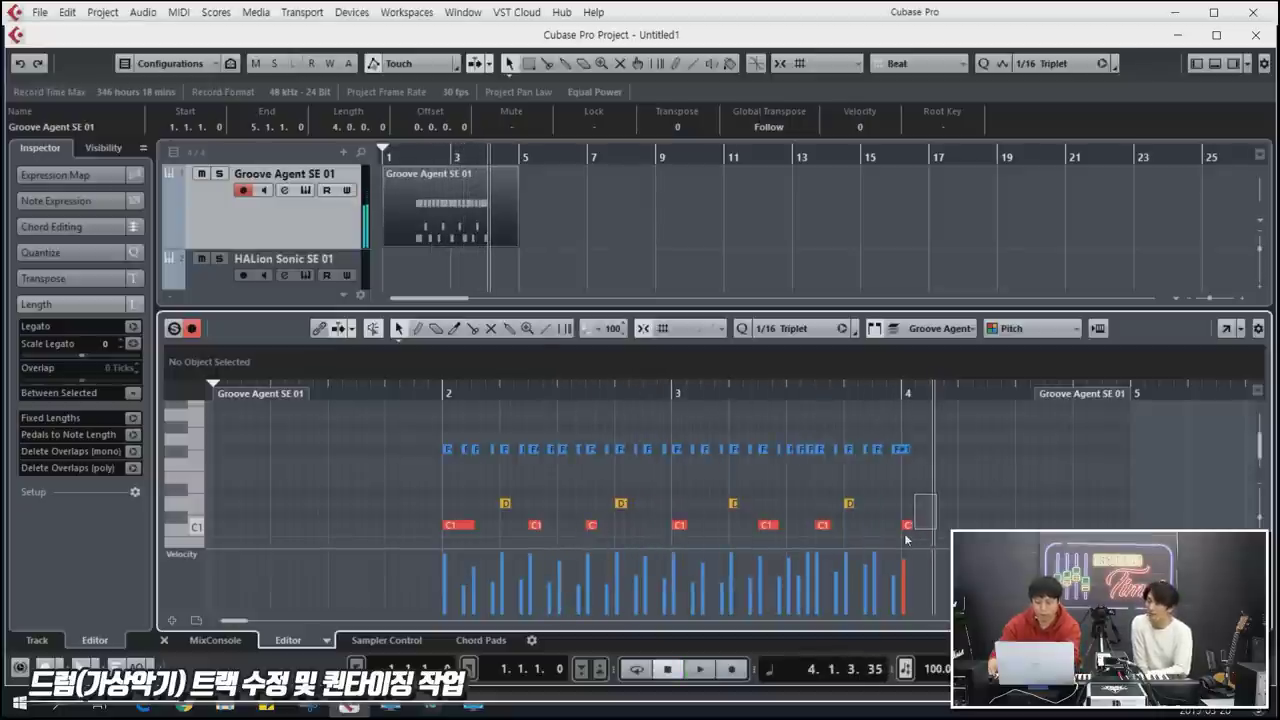
Step: Delete the C1 note at bar 4 and shorten the last F#1 note so it ends at 4.1.1.0
click(907, 525)
key(Delete)
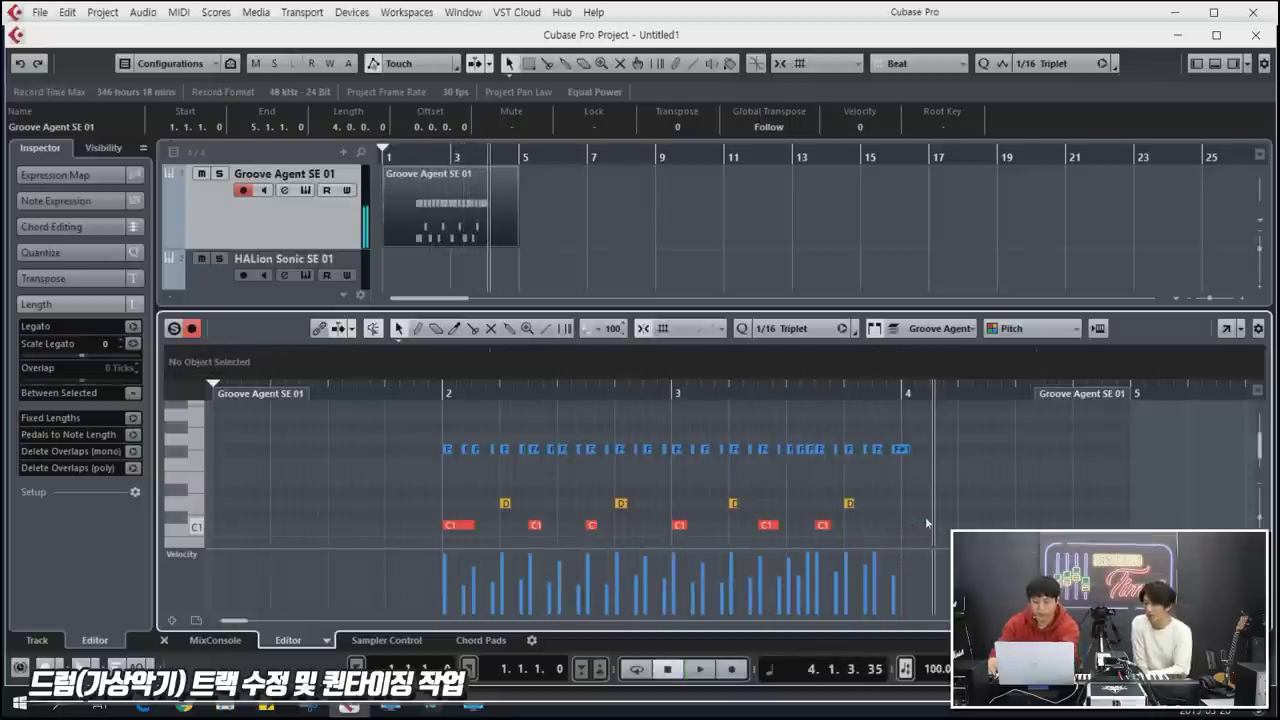
click(901, 449)
scroll(907, 471, down, 3)
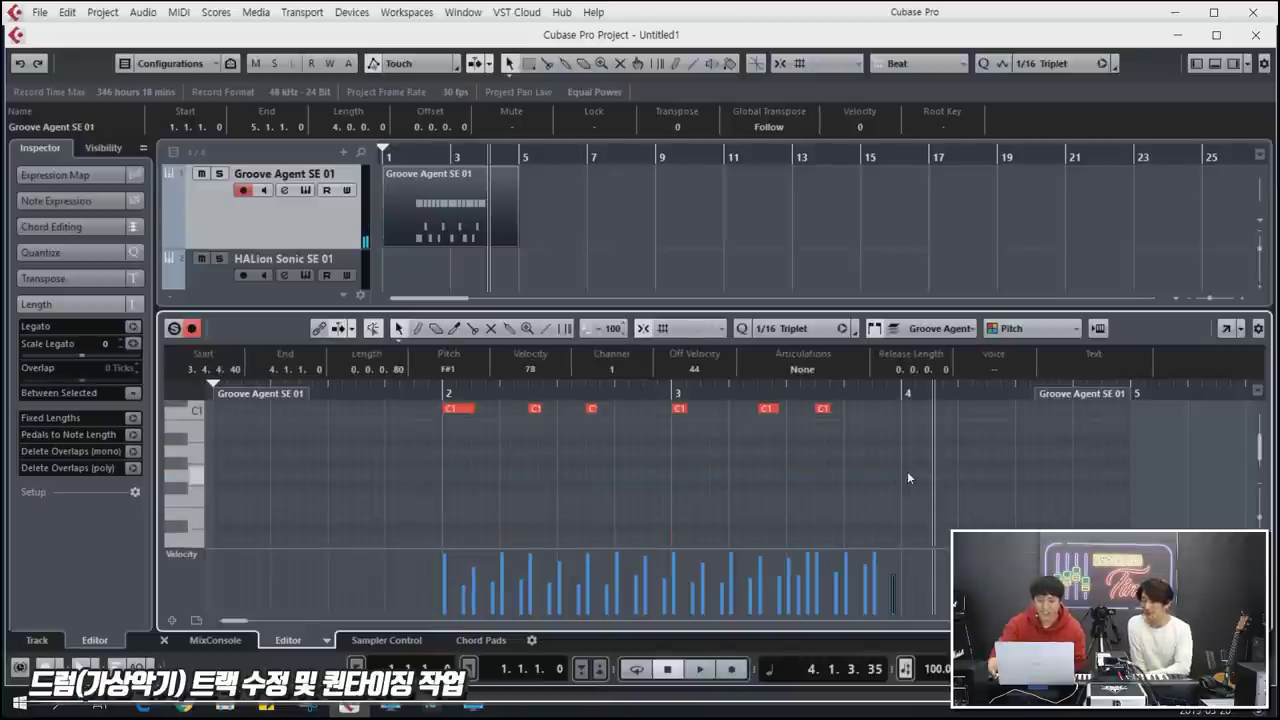
scroll(908, 476, up, 3)
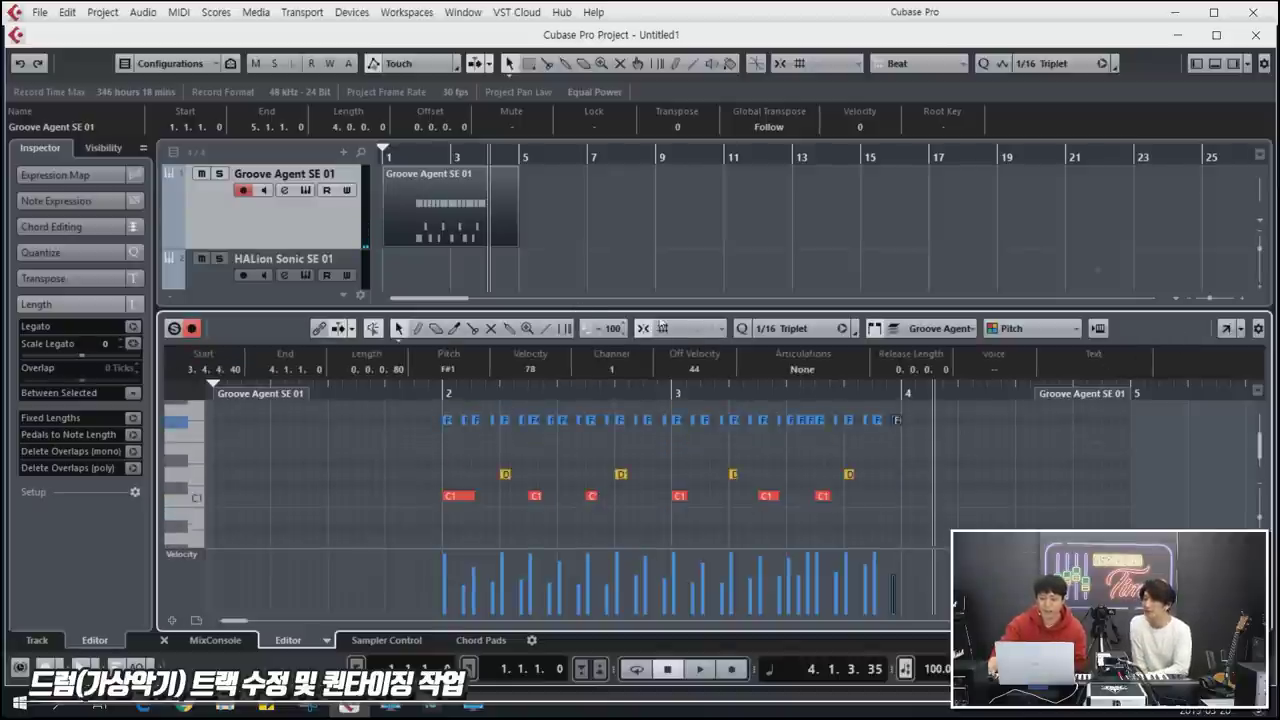
Step: Close the Key Editor and split the drum part at bars 2 and 4 with snap turned on
click(1214, 66)
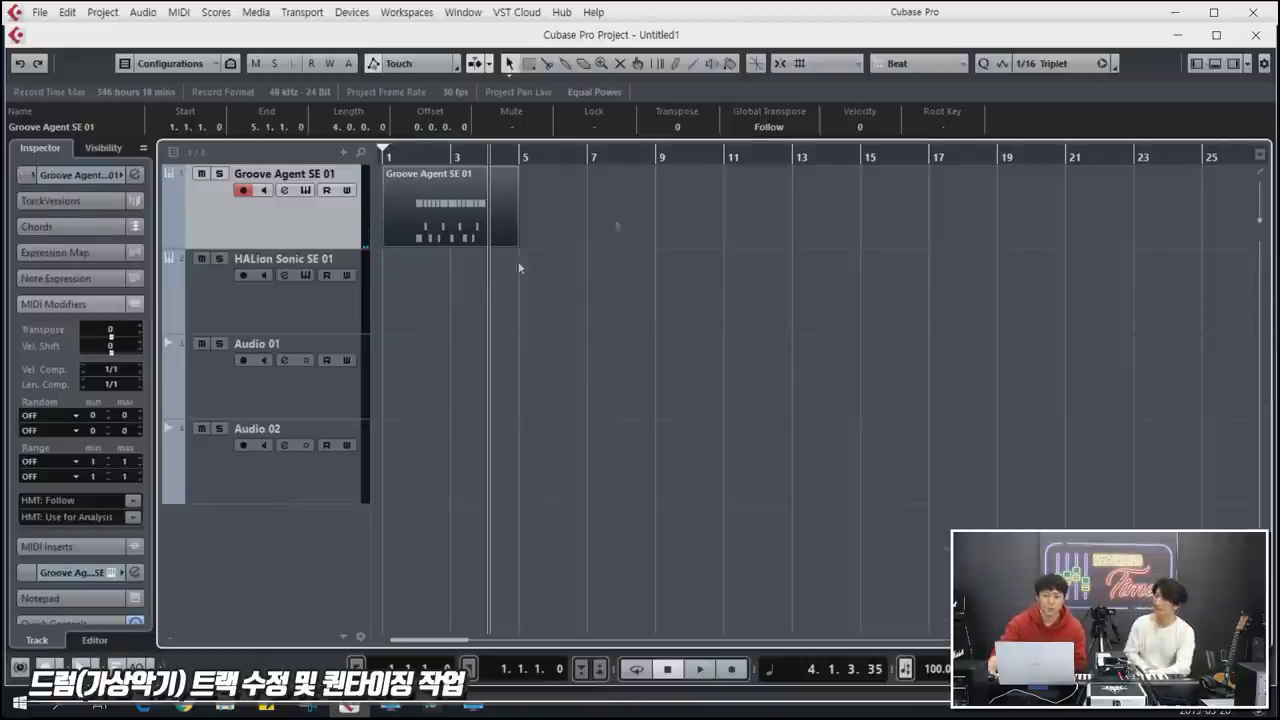
key(h)
key(h)
key(h)
key(h)
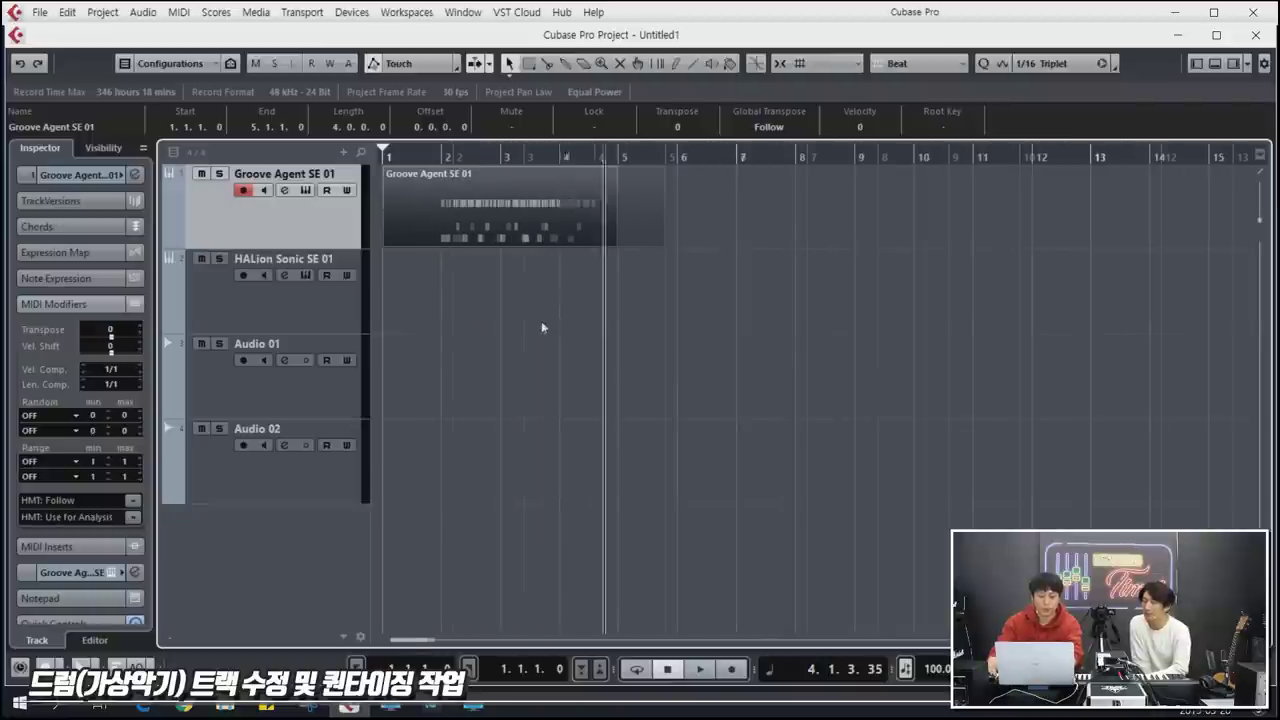
click(541, 321)
key(3)
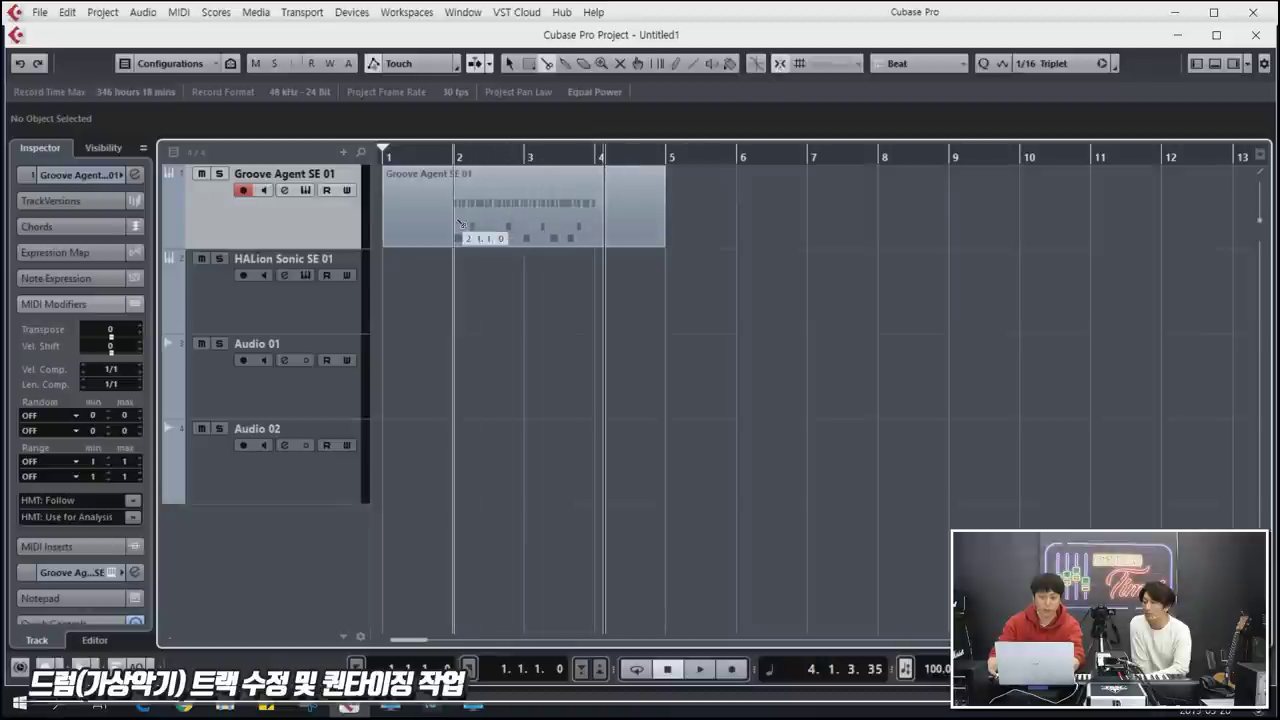
click(452, 220)
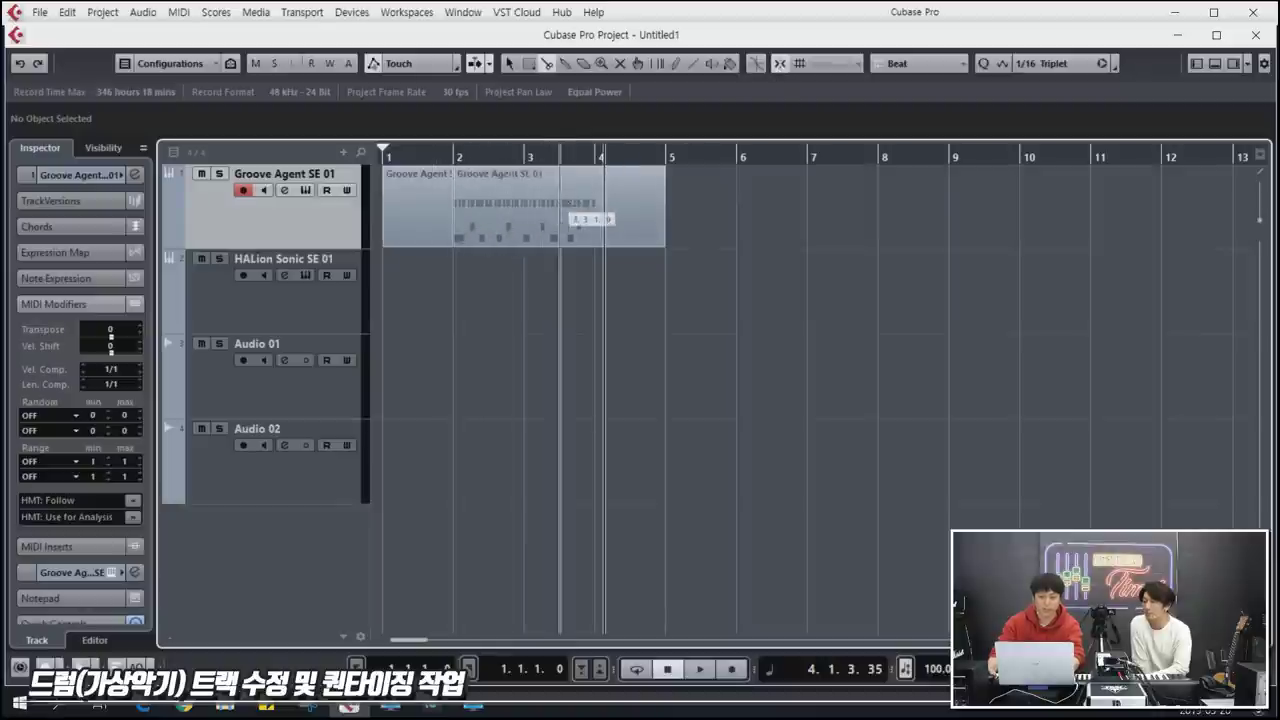
click(595, 206)
Step: Delete the empty drum parts before bar 2 and after bar 4
key(1)
click(622, 203)
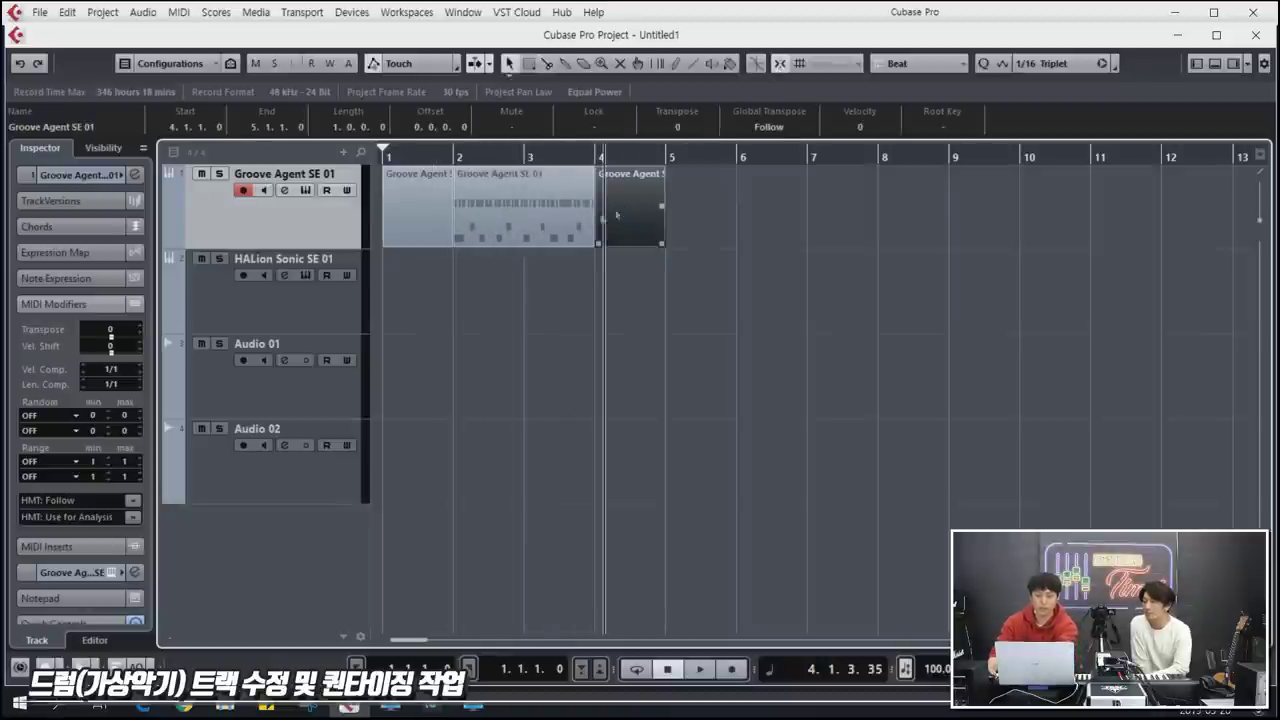
key(Delete)
click(438, 207)
key(Delete)
Step: Duplicate the two-bar drum part eight times end to end up to bar 20 and place the project cursor at bar 2
key(g)
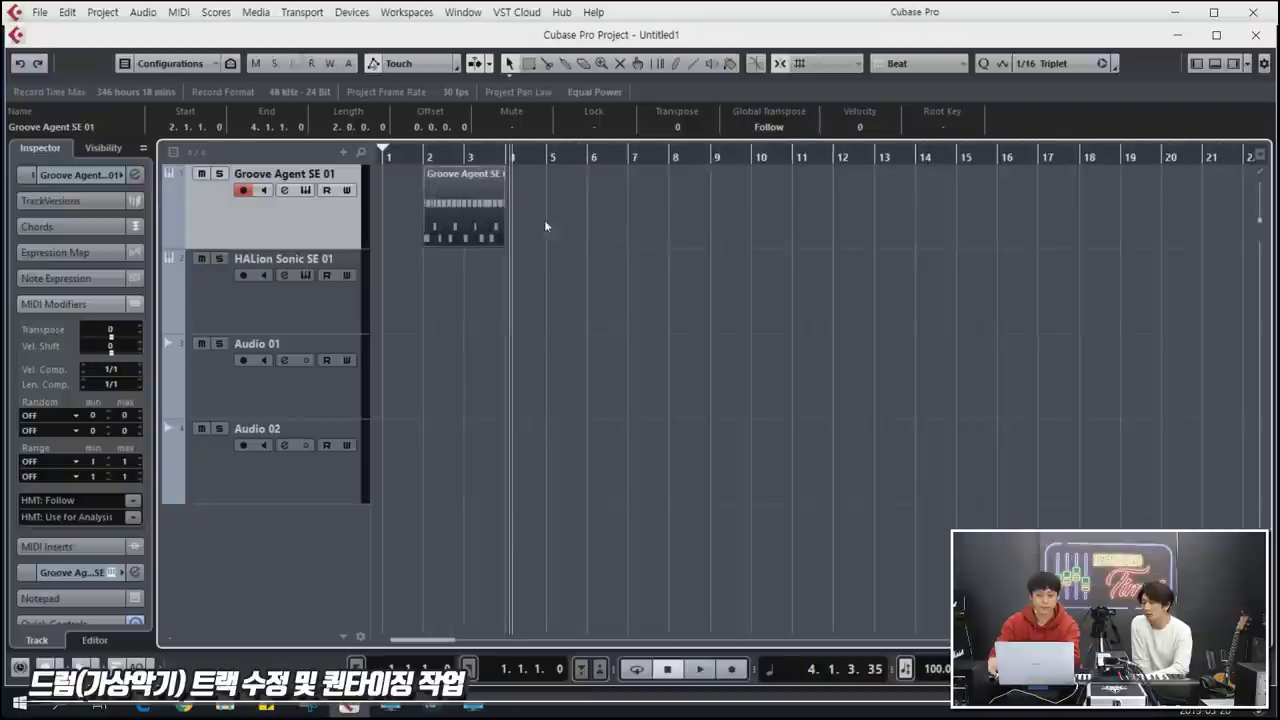
key(g)
drag(523, 198, 420, 284)
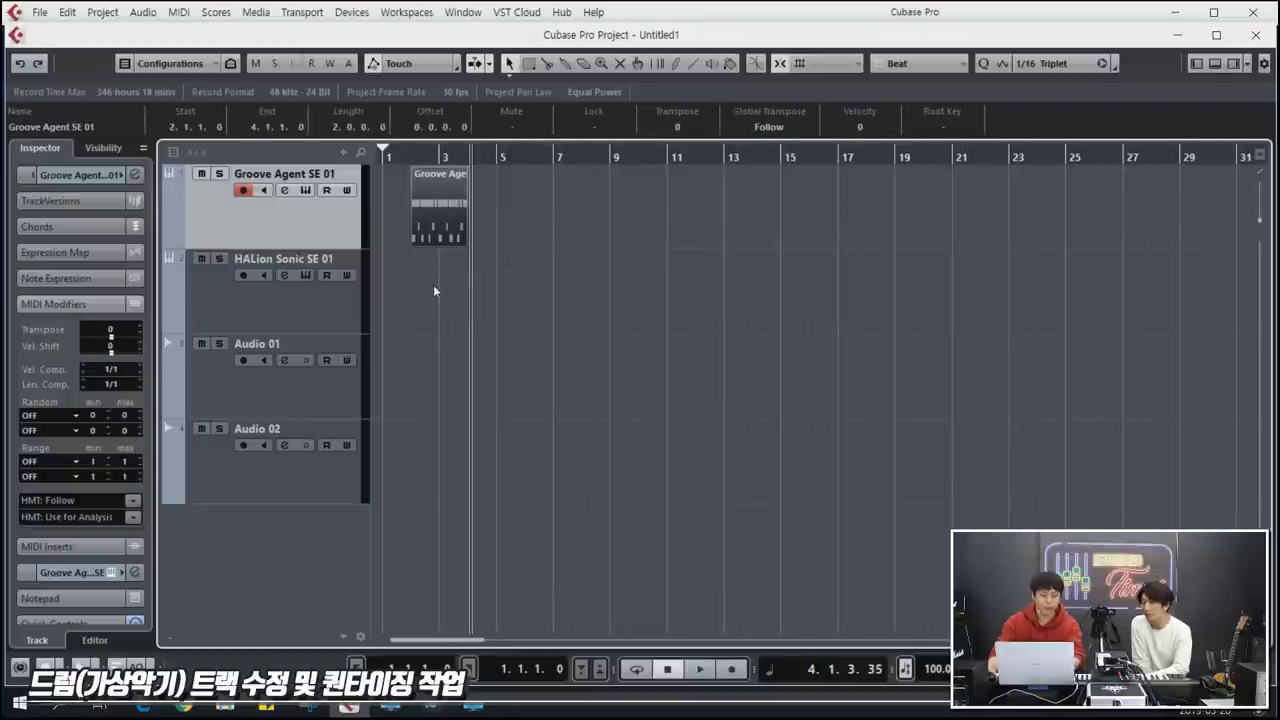
key(ctrl+d)
key(ctrl+d)
key(ctrl+d)
key(ctrl+d)
key(ctrl+d)
key(ctrl+d)
key(ctrl+d)
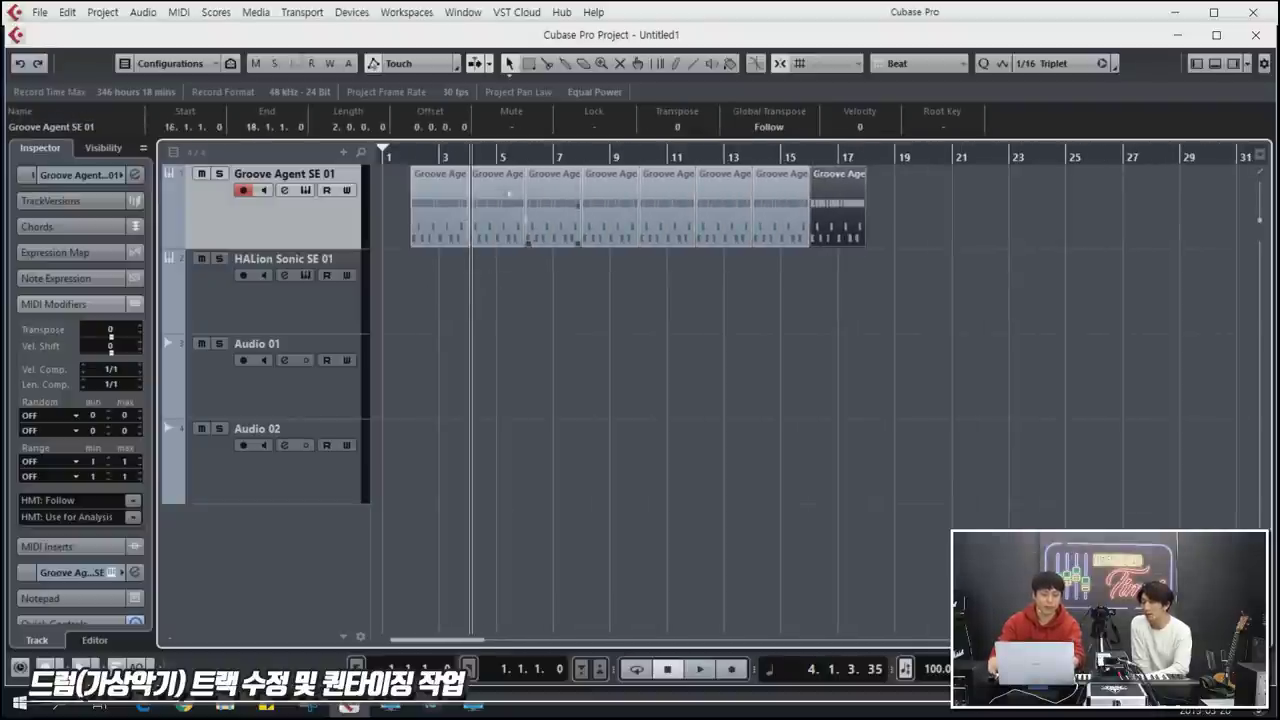
key(ctrl+d)
click(414, 160)
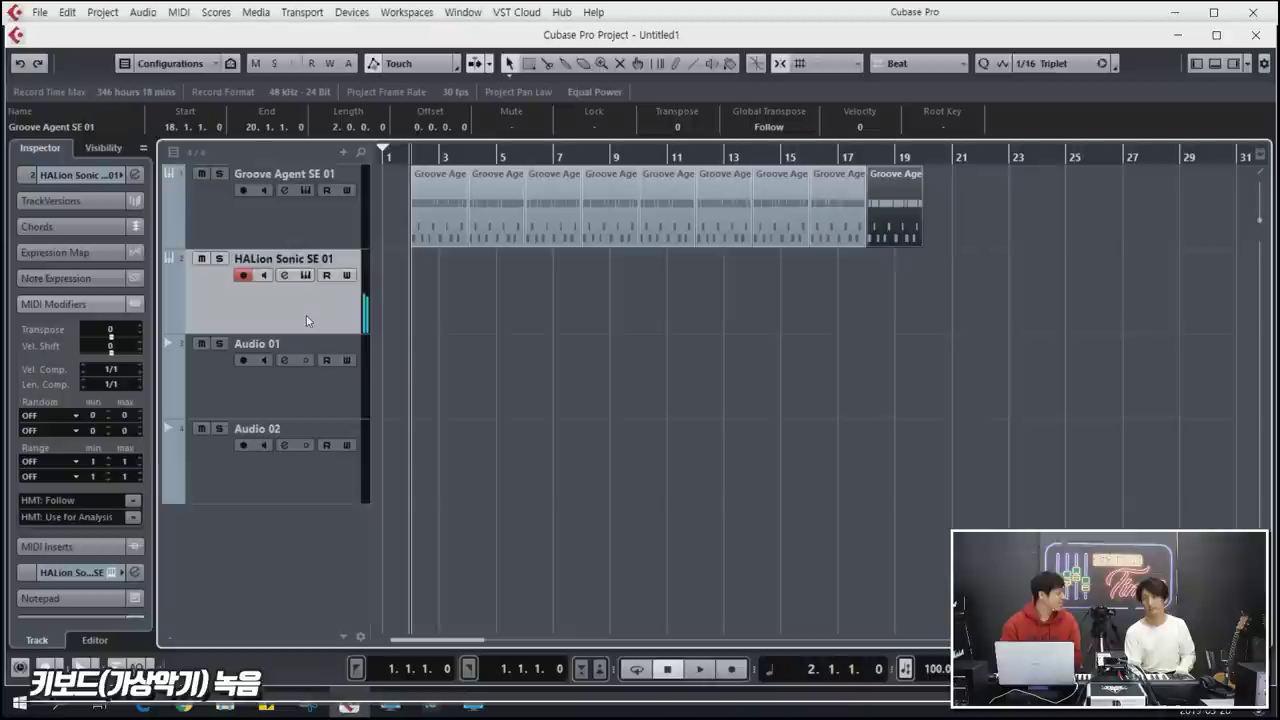
Step: Record a keyboard performance on the HALion Sonic SE 01 track from the project start and open the part in the Key Editor
key(Home)
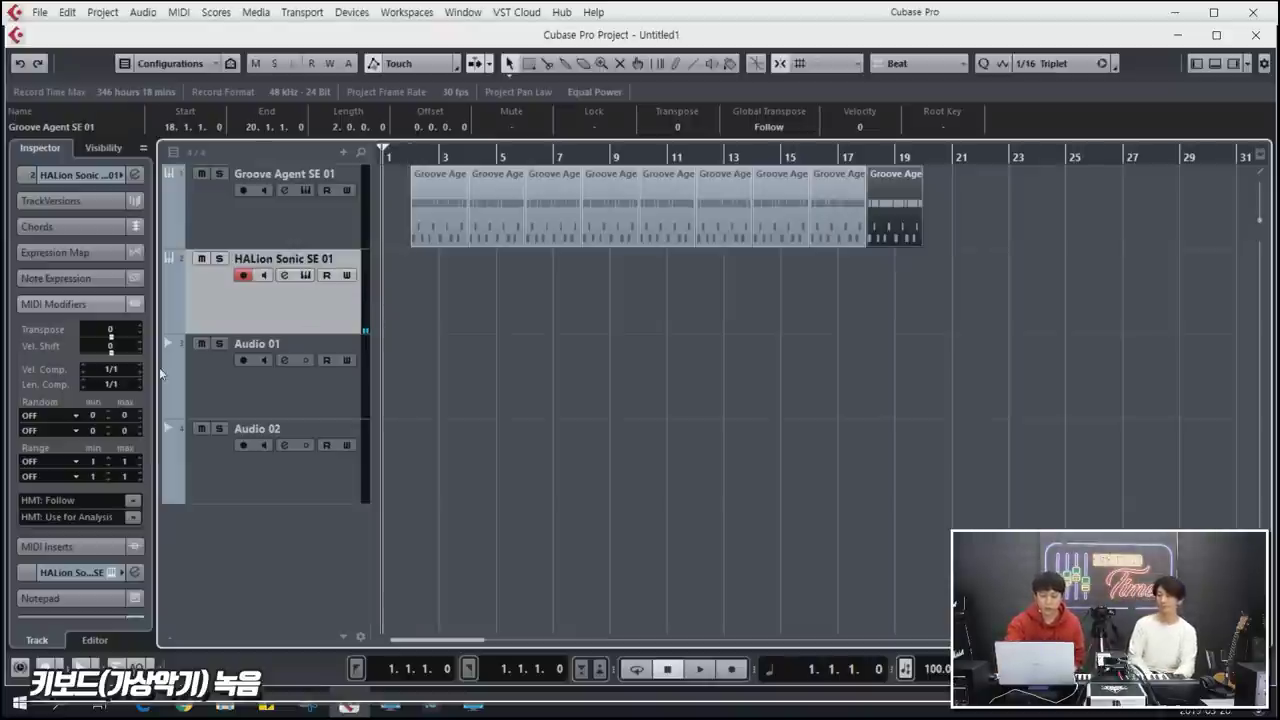
key(KP_Multiply)
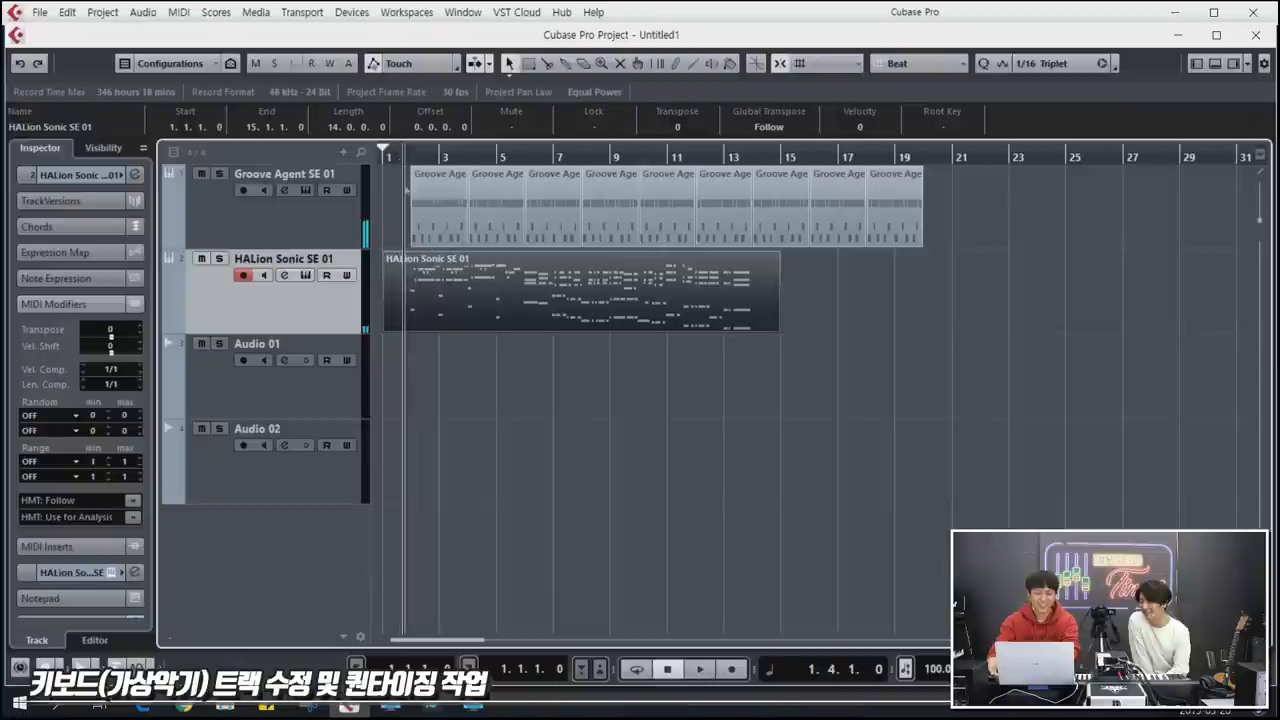
double_click(578, 320)
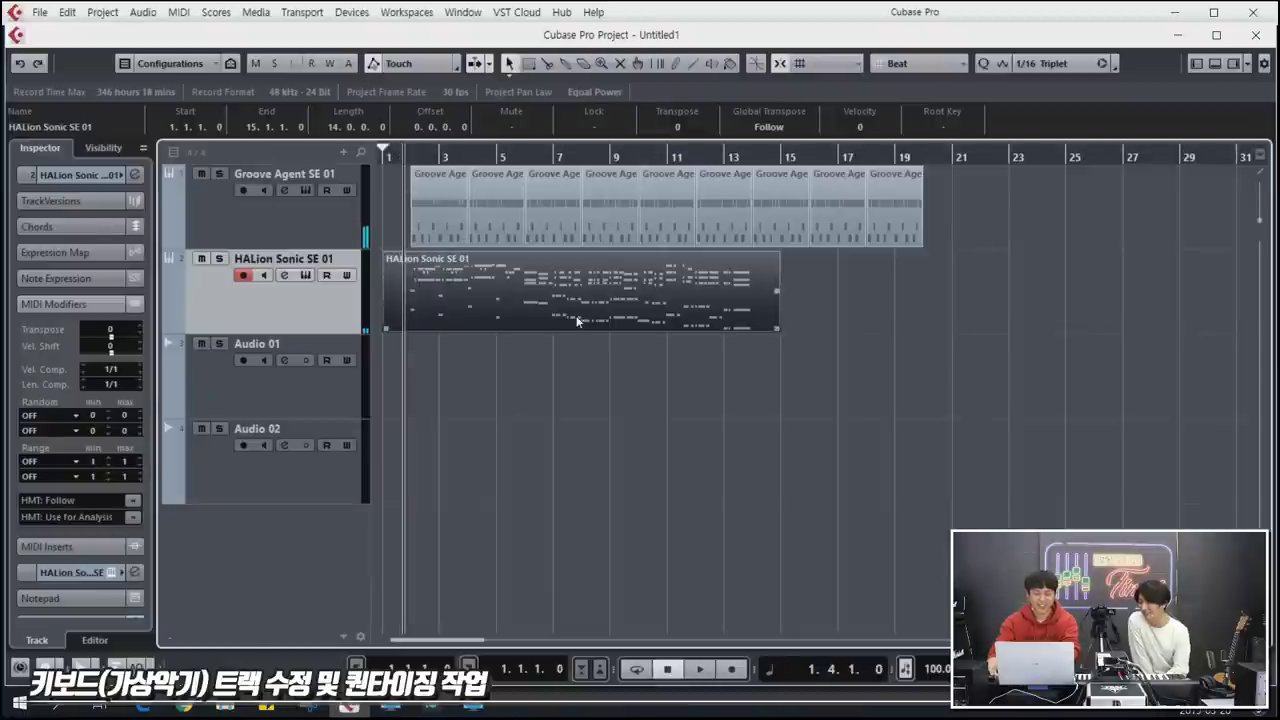
scroll(716, 459, up, 4)
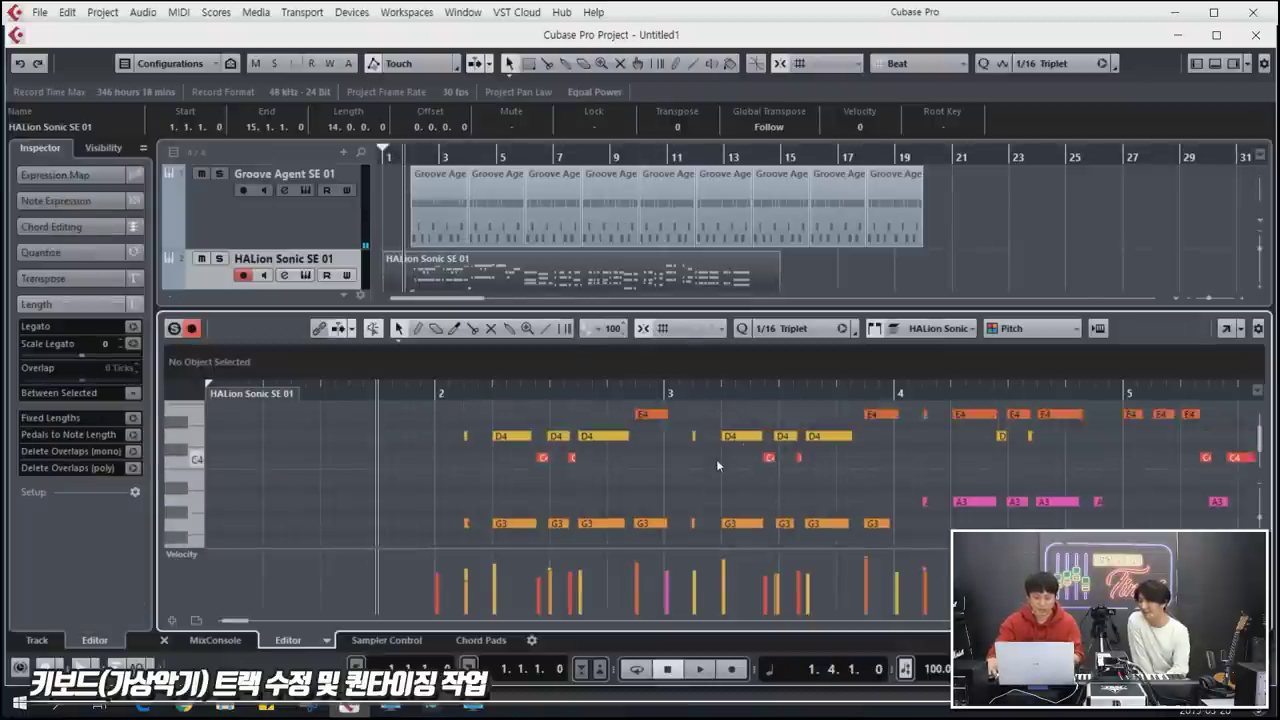
Step: Quantize the recorded keyboard notes to 1/16 Triplet
click(1058, 70)
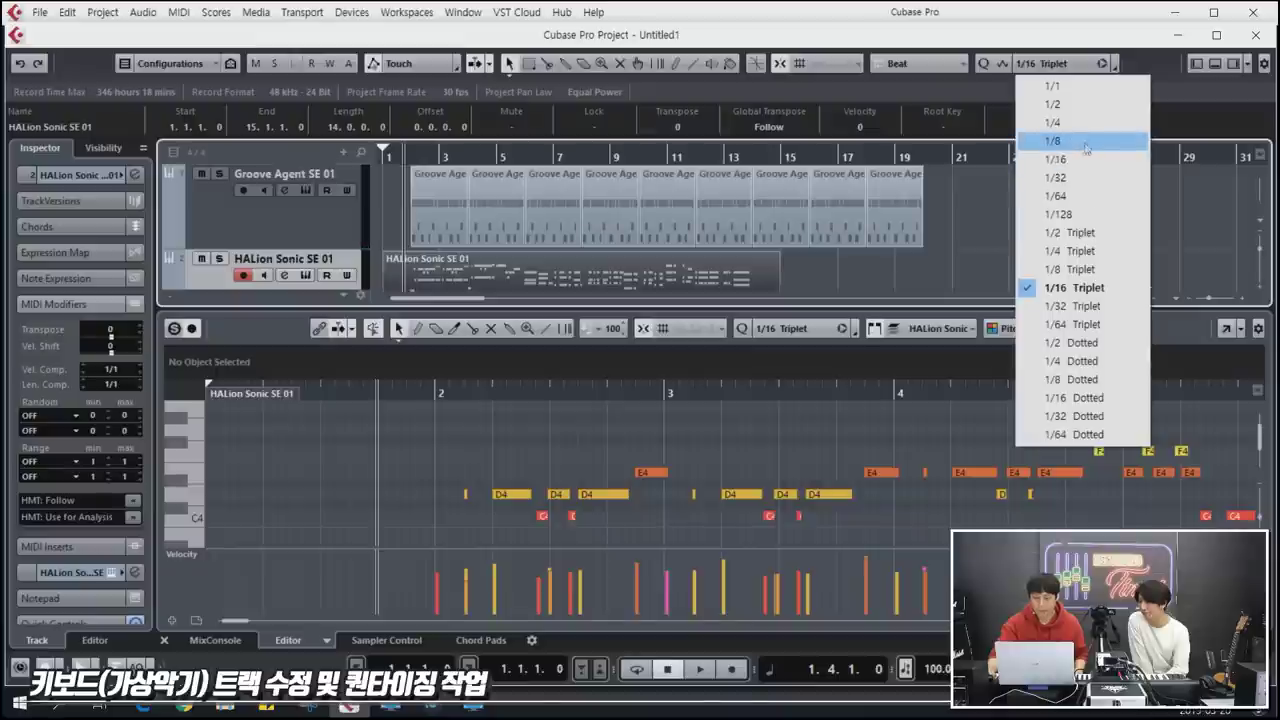
click(1061, 29)
scroll(614, 467, down, 1)
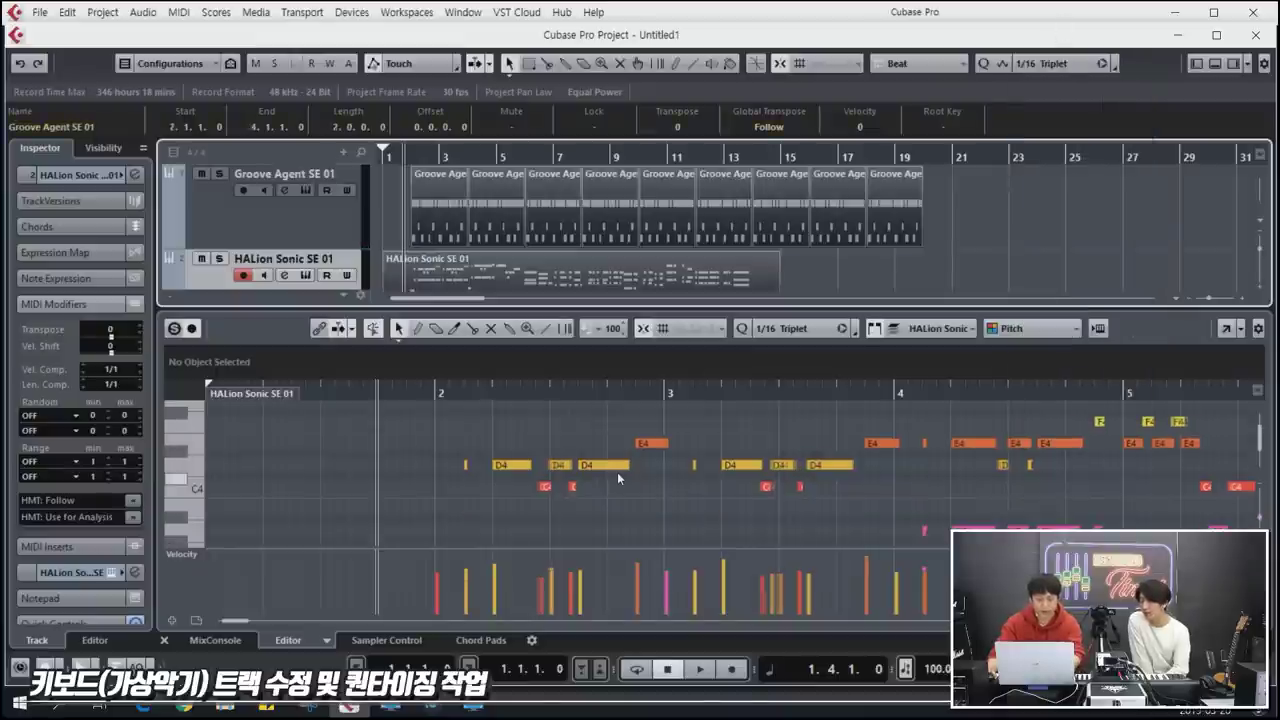
Step: Play the quantized project, deselect the parts and reopen the keyboard part in the Key Editor
key(space)
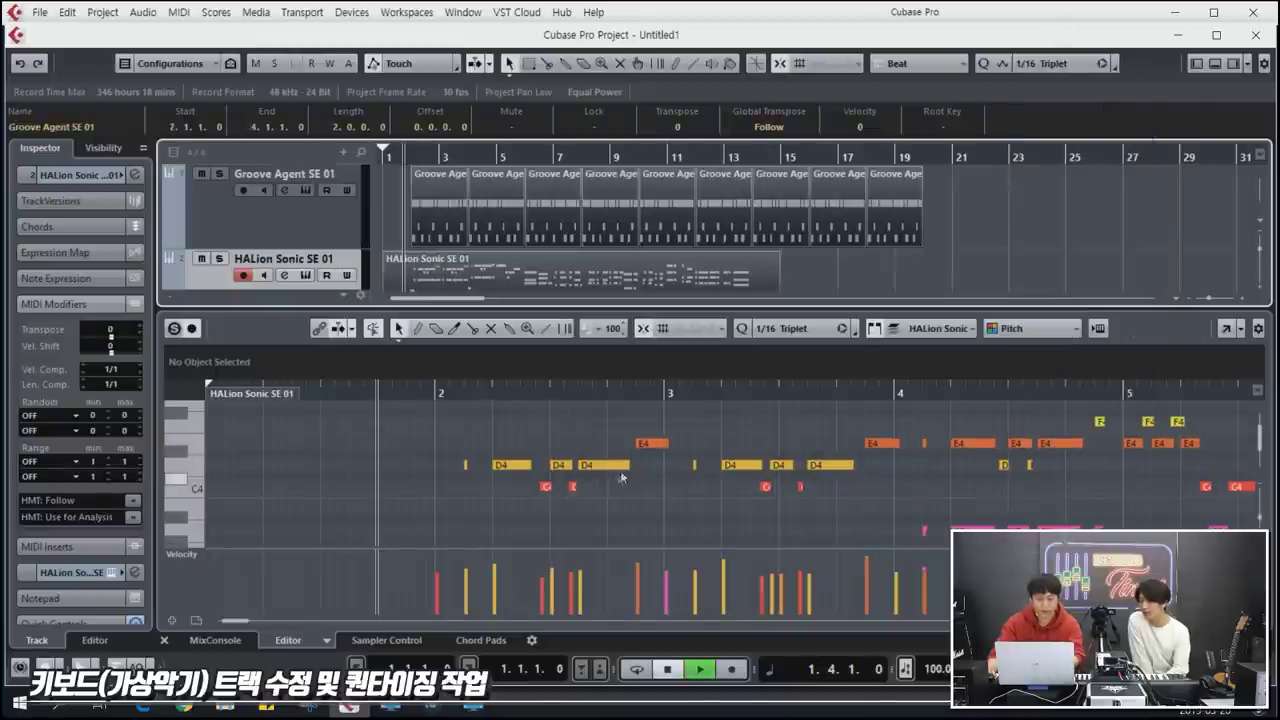
click(950, 273)
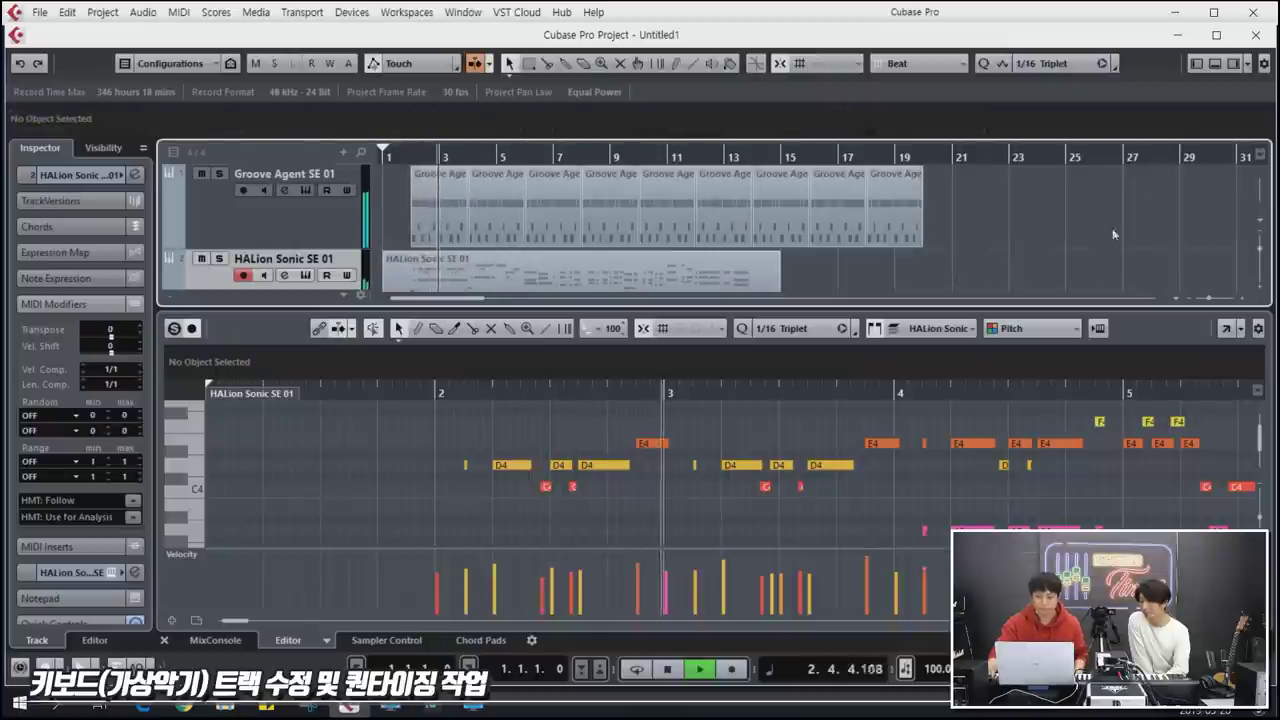
click(1214, 63)
double_click(553, 298)
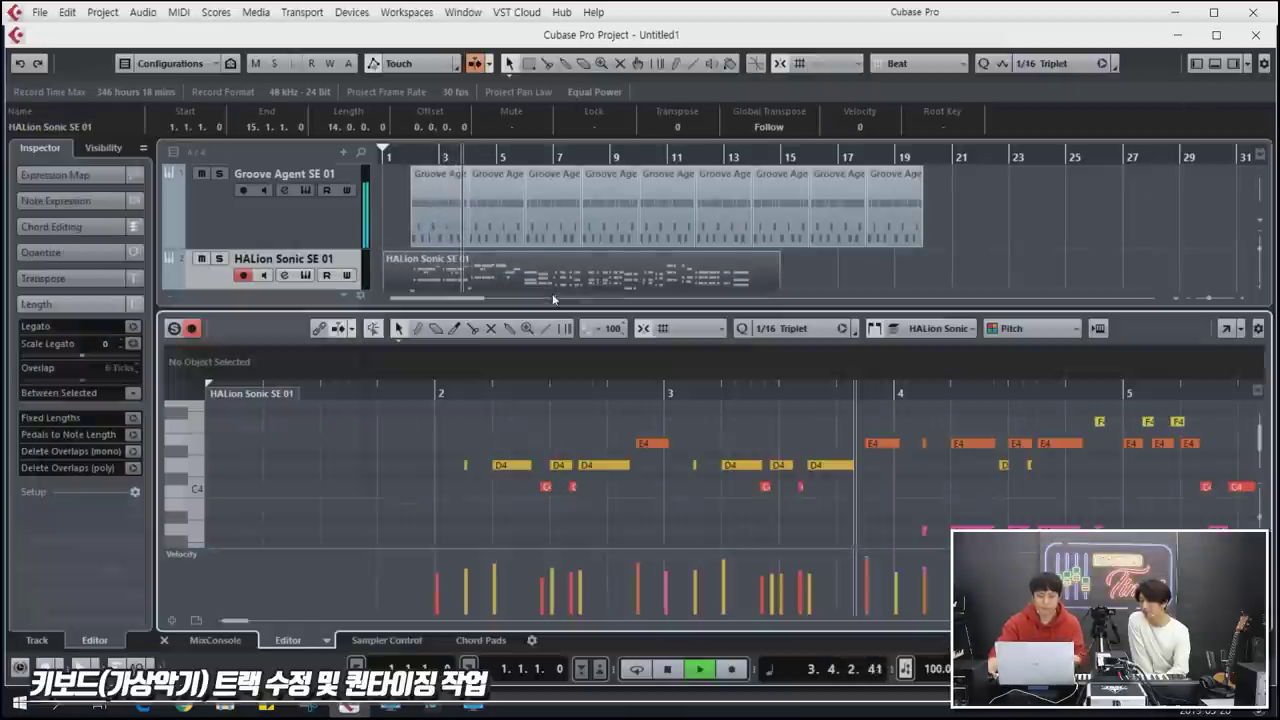
key(space)
scroll(701, 470, up, 2)
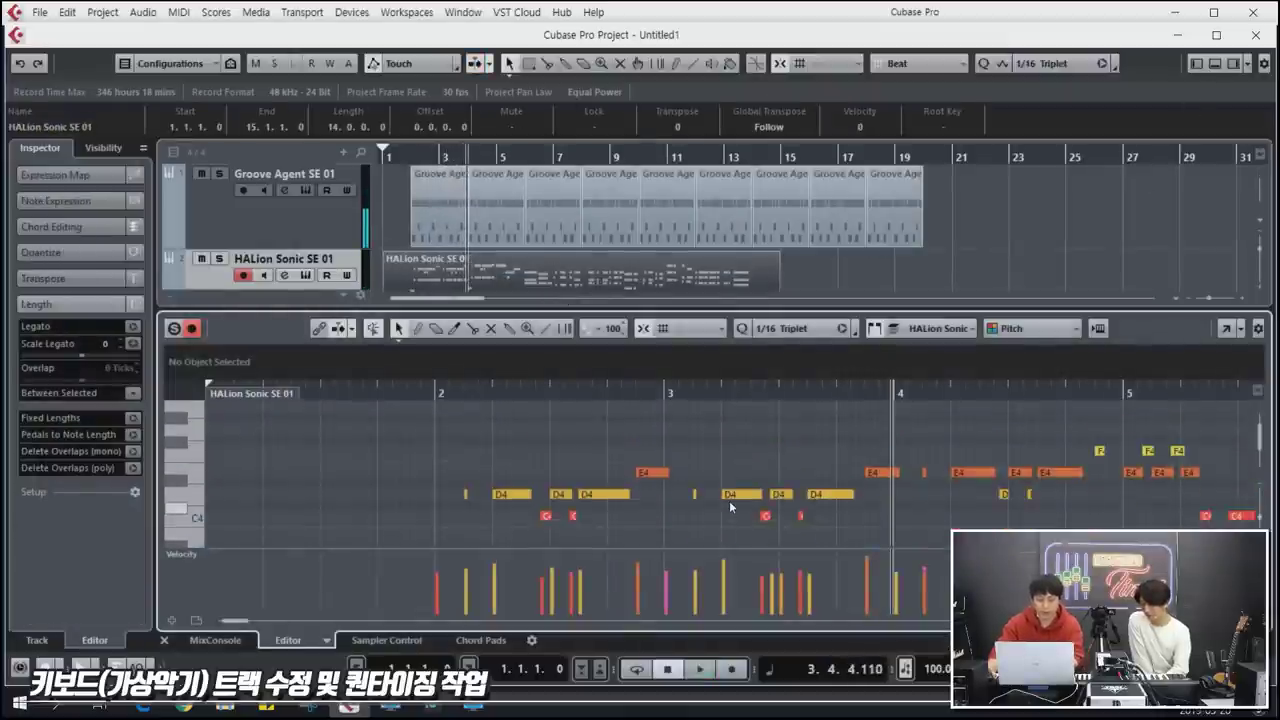
Step: Play the keyboard part from bar 2 to just past 3.3 and check the note timing up close
scroll(716, 457, down, 2)
drag(437, 388, 440, 398)
scroll(980, 469, down, 2)
key(space)
key(g)
key(g)
key(h)
key(h)
key(h)
key(h)
key(h)
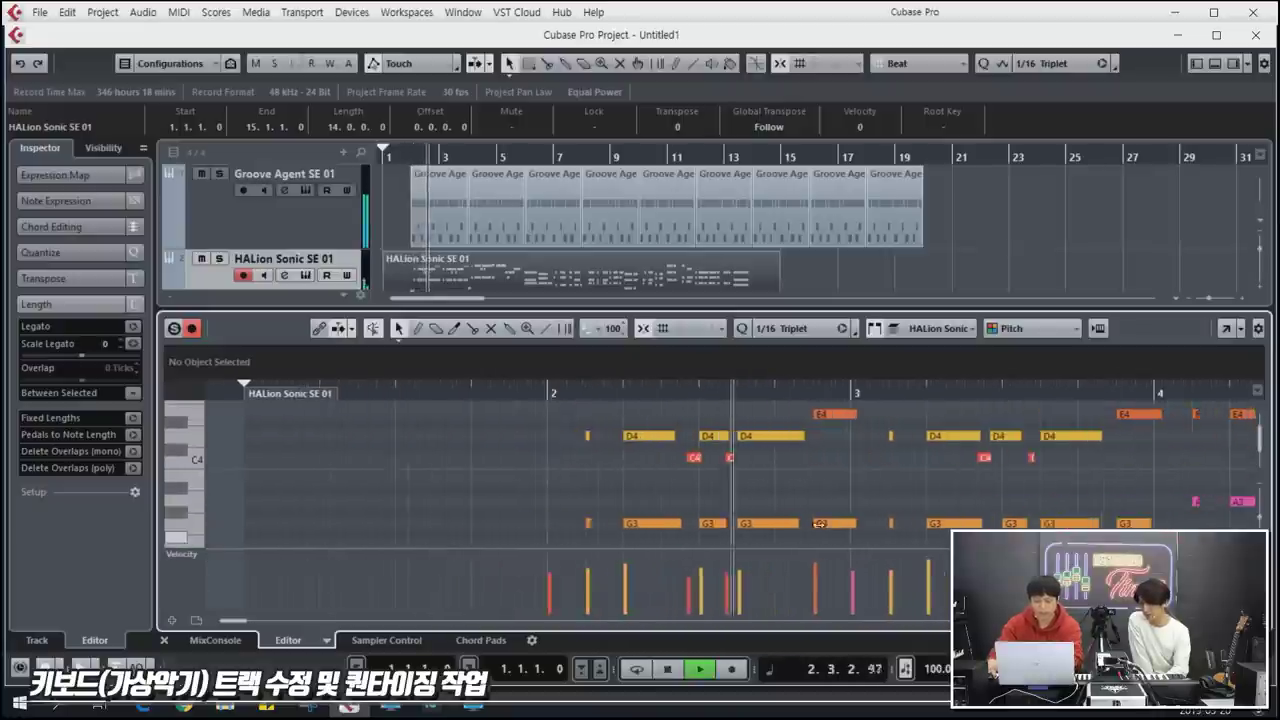
key(g)
key(g)
key(h)
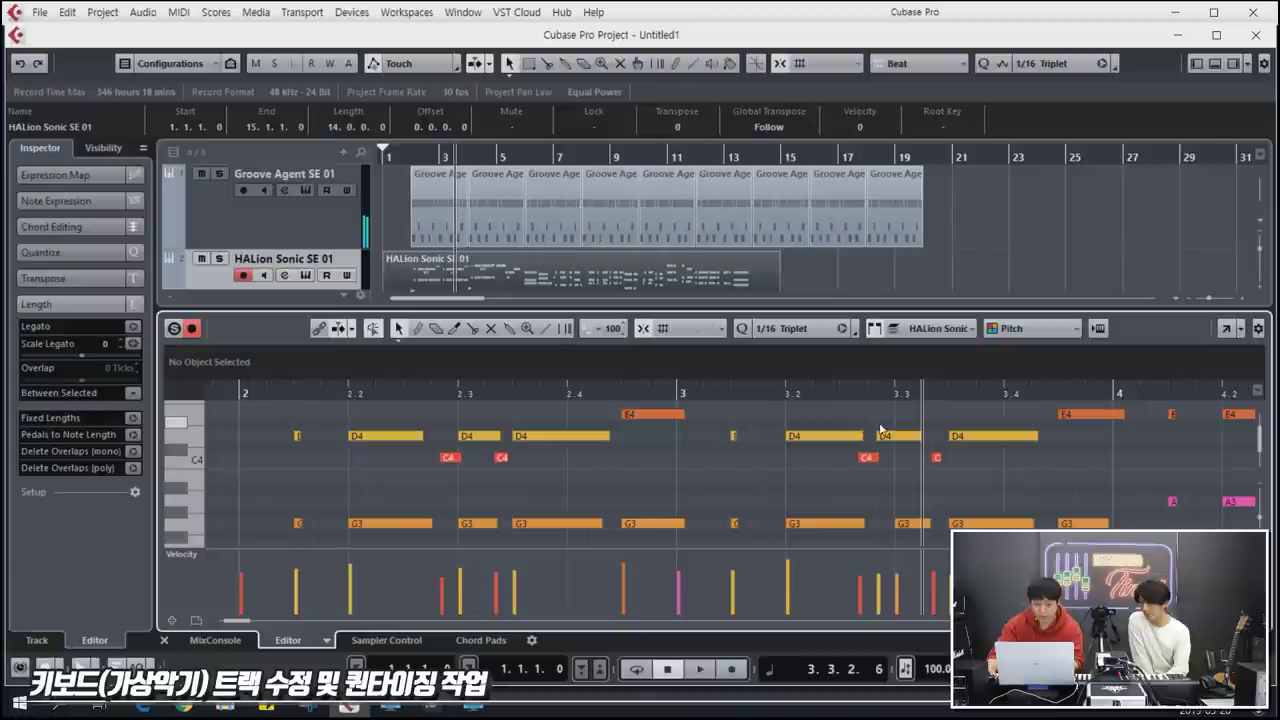
Step: Shift the C4 and D4 notes just before 3.3 forward so the C4 starts at 3.2.4.40
drag(871, 427, 897, 480)
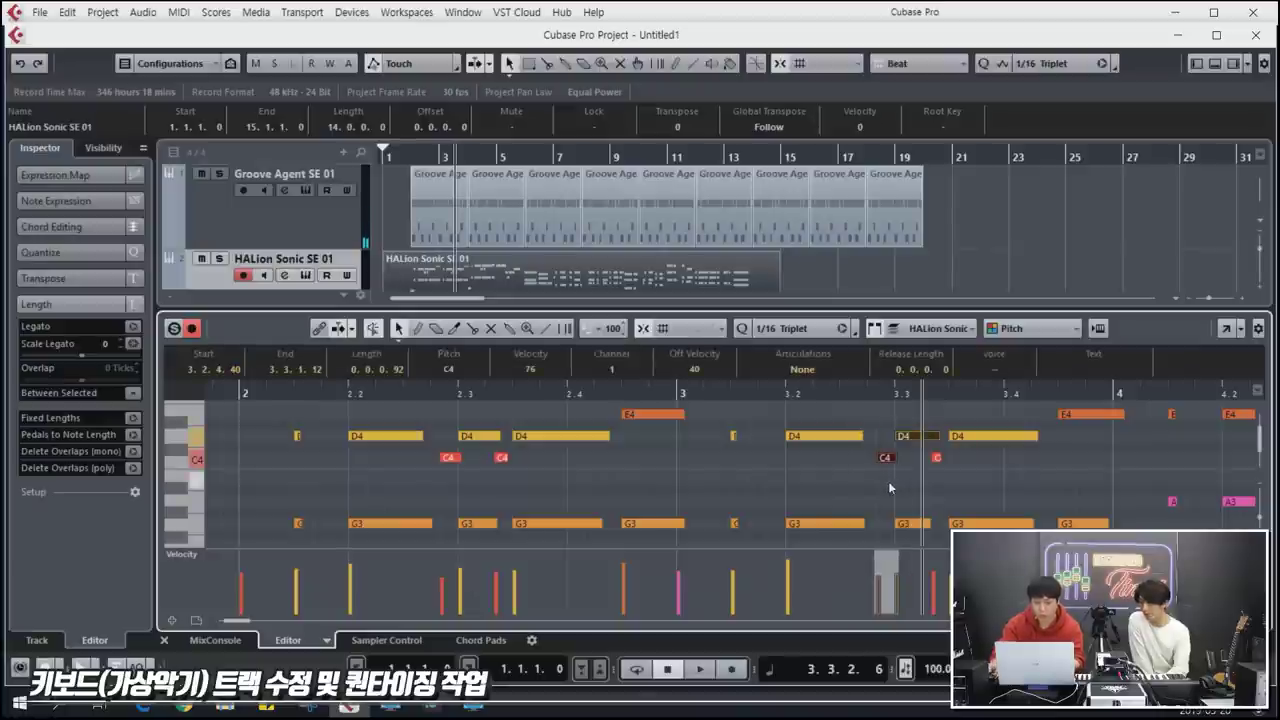
click(1045, 67)
click(1054, 174)
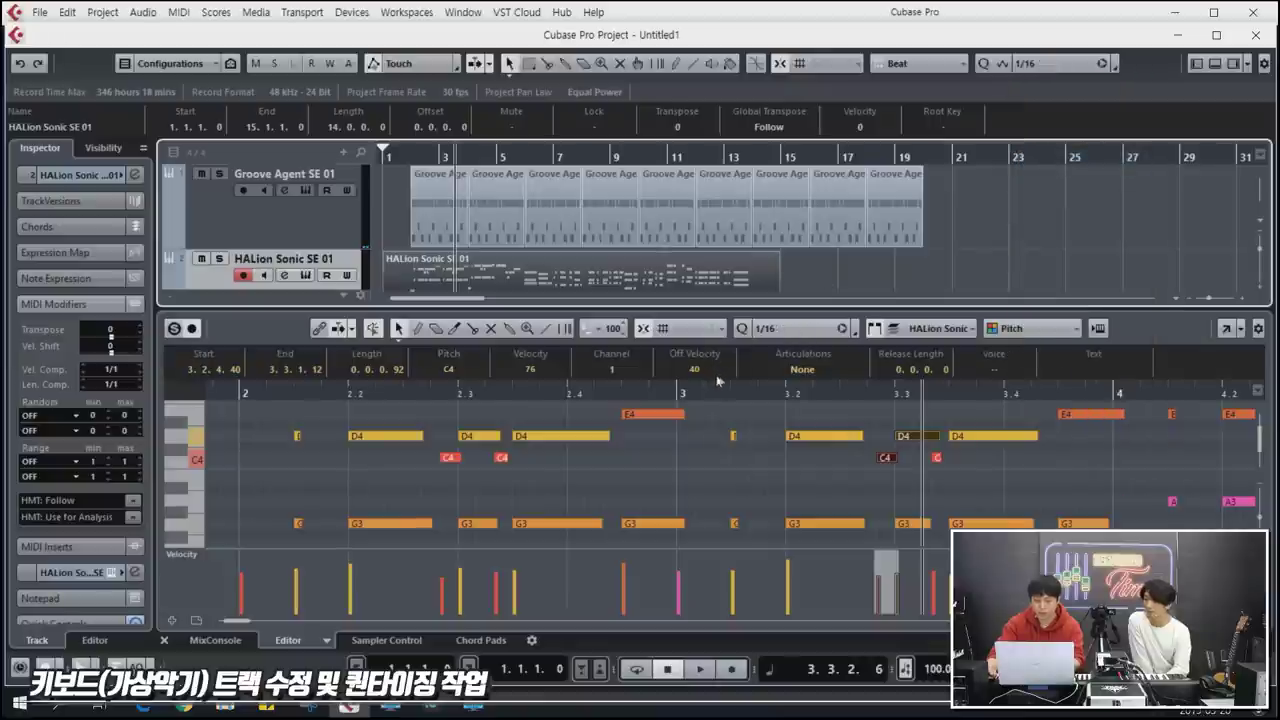
click(1058, 65)
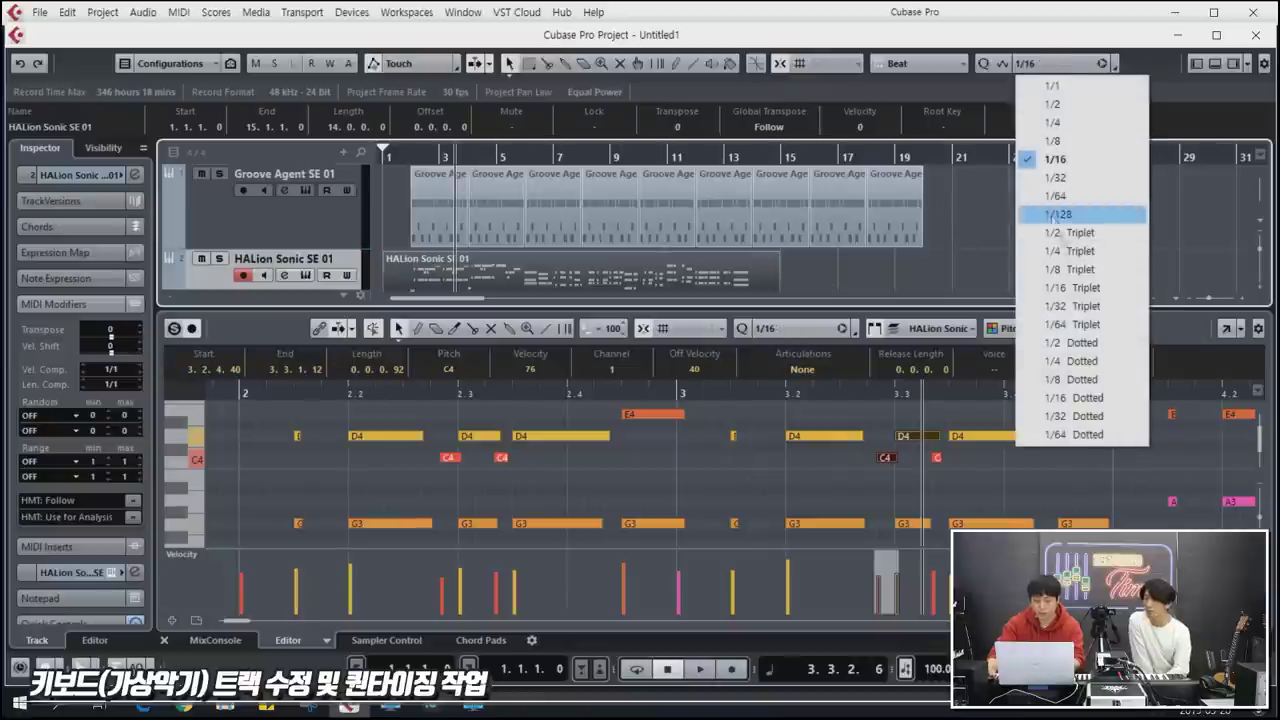
click(1085, 286)
Step: Play the keyboard part from 3.2 into bar 7 and review its notes in the Key Editor
click(784, 391)
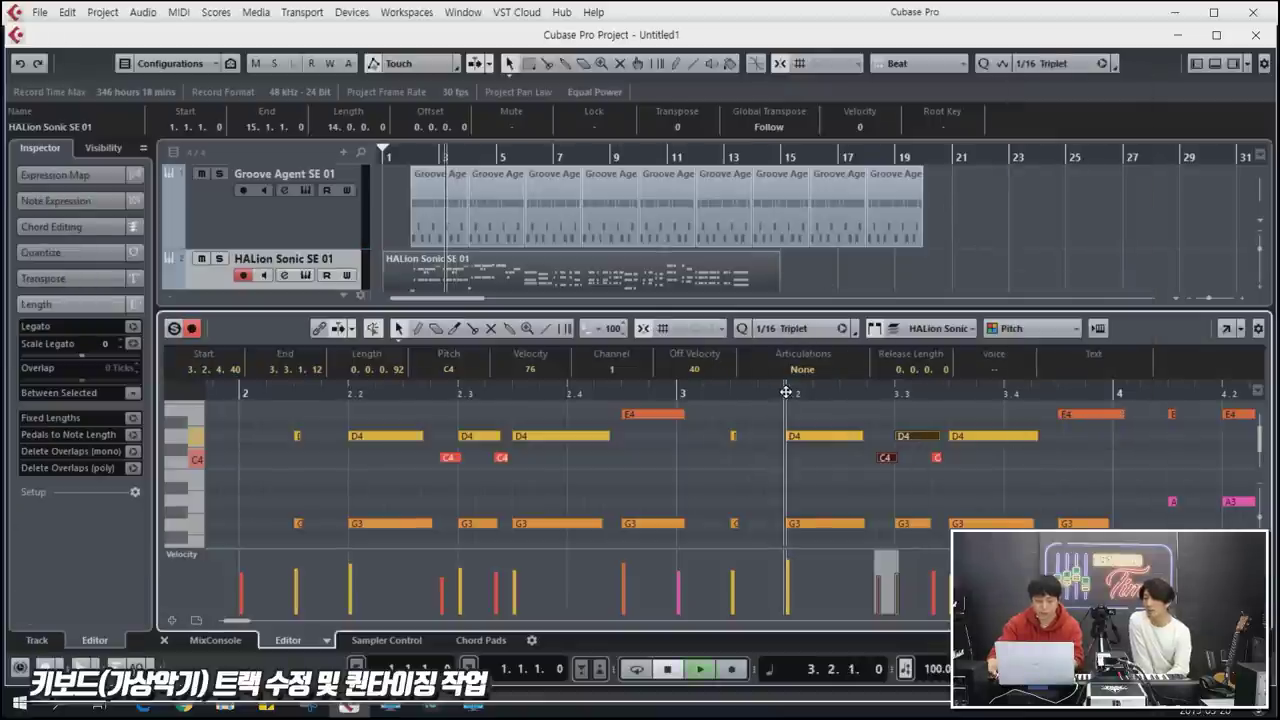
key(space)
key(g)
key(g)
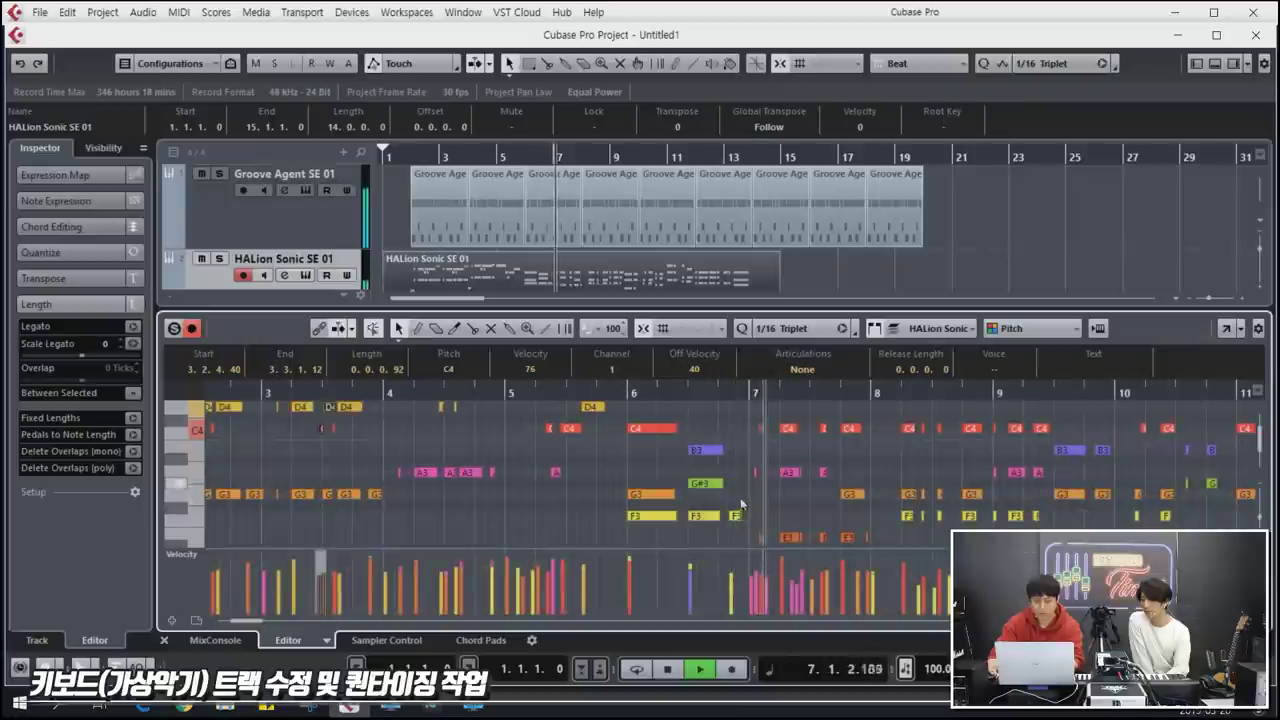
key(space)
scroll(780, 478, down, 1)
scroll(780, 478, up, 1)
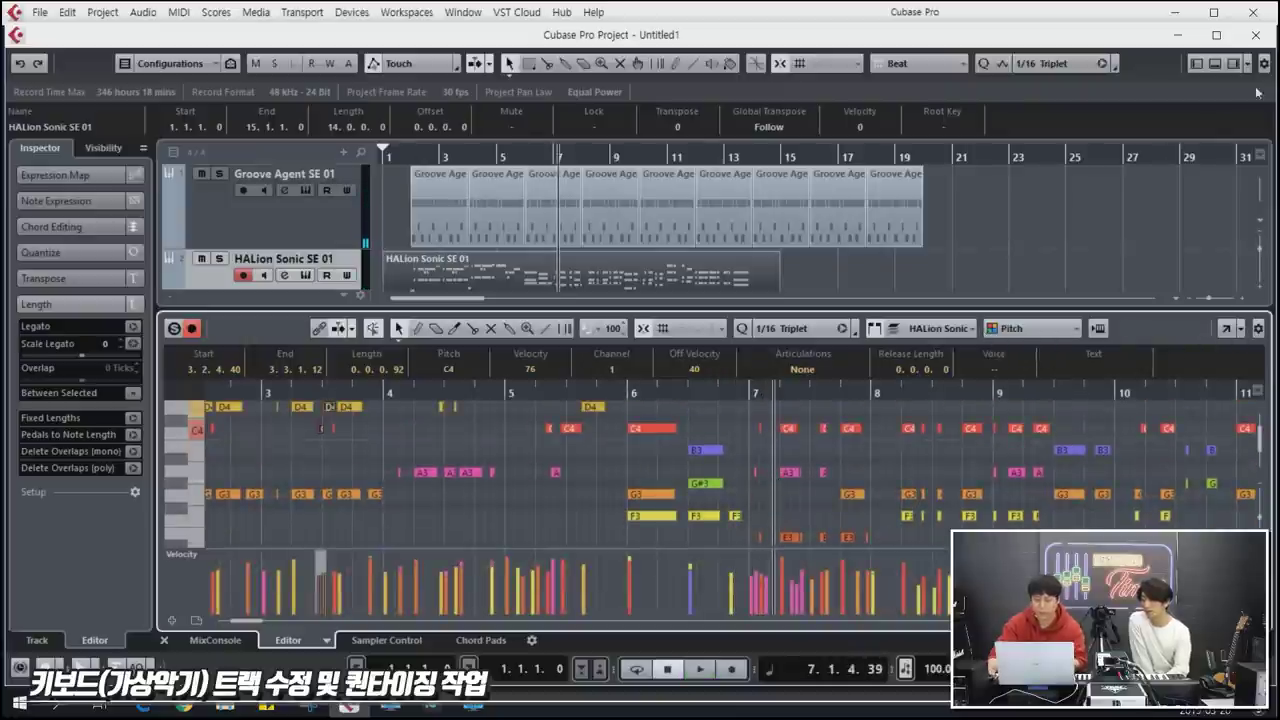
Step: Close the Key Editor, split the keyboard part at bar 6 and delete the section after the split
click(1214, 63)
key(h)
key(h)
key(h)
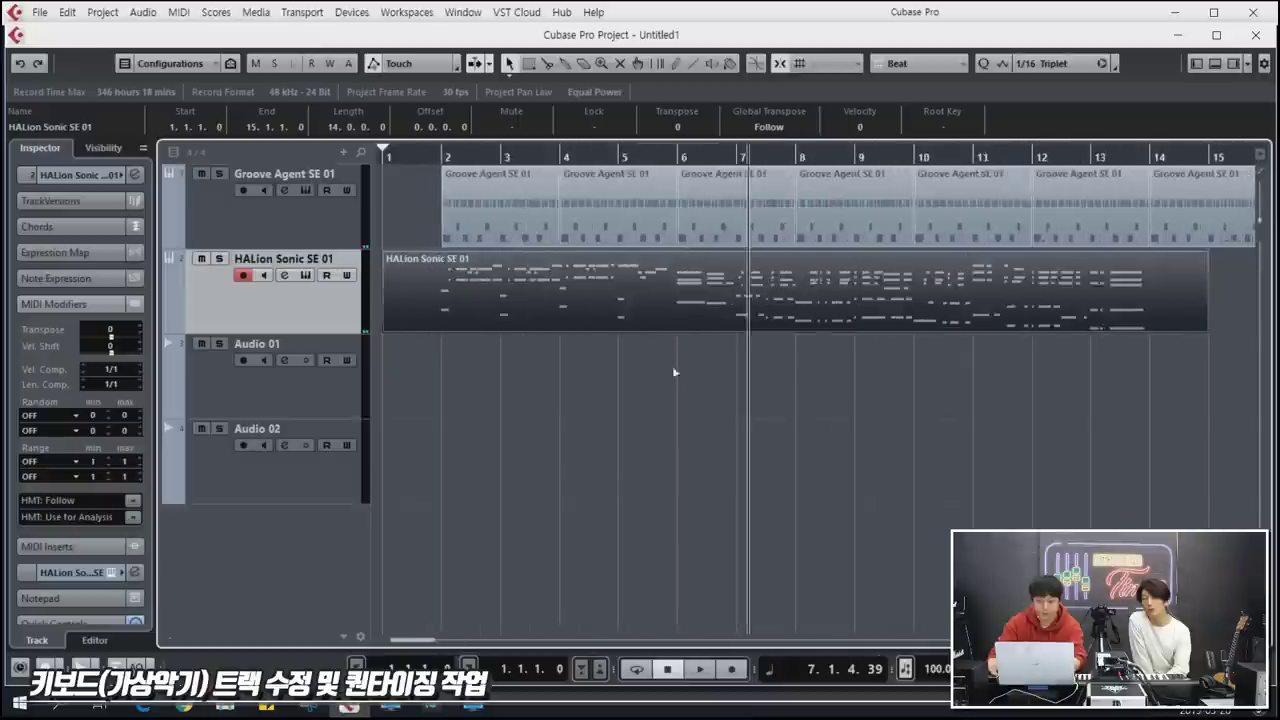
click(701, 392)
click(736, 157)
key(space)
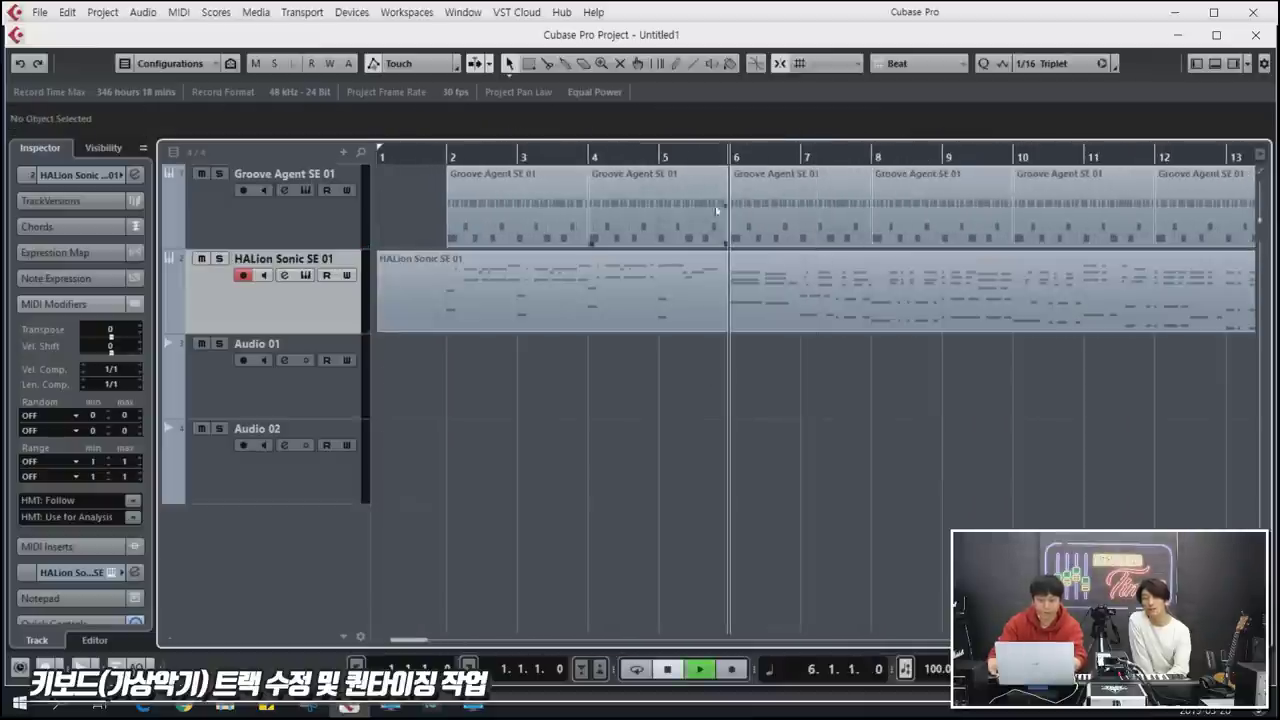
key(space)
alt+click(733, 300)
click(798, 301)
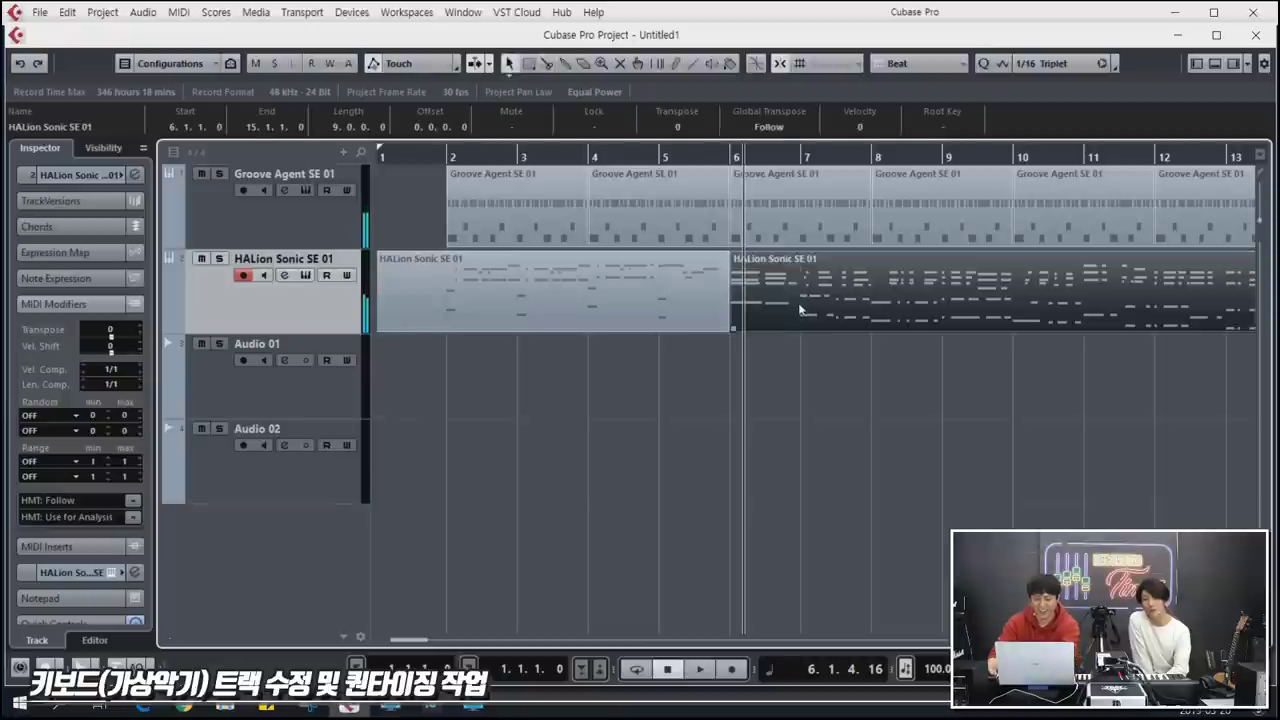
key(Delete)
Step: Record a new keyboard take from bar 5 to bar 14 and glue it to the existing keyboard part
click(658, 157)
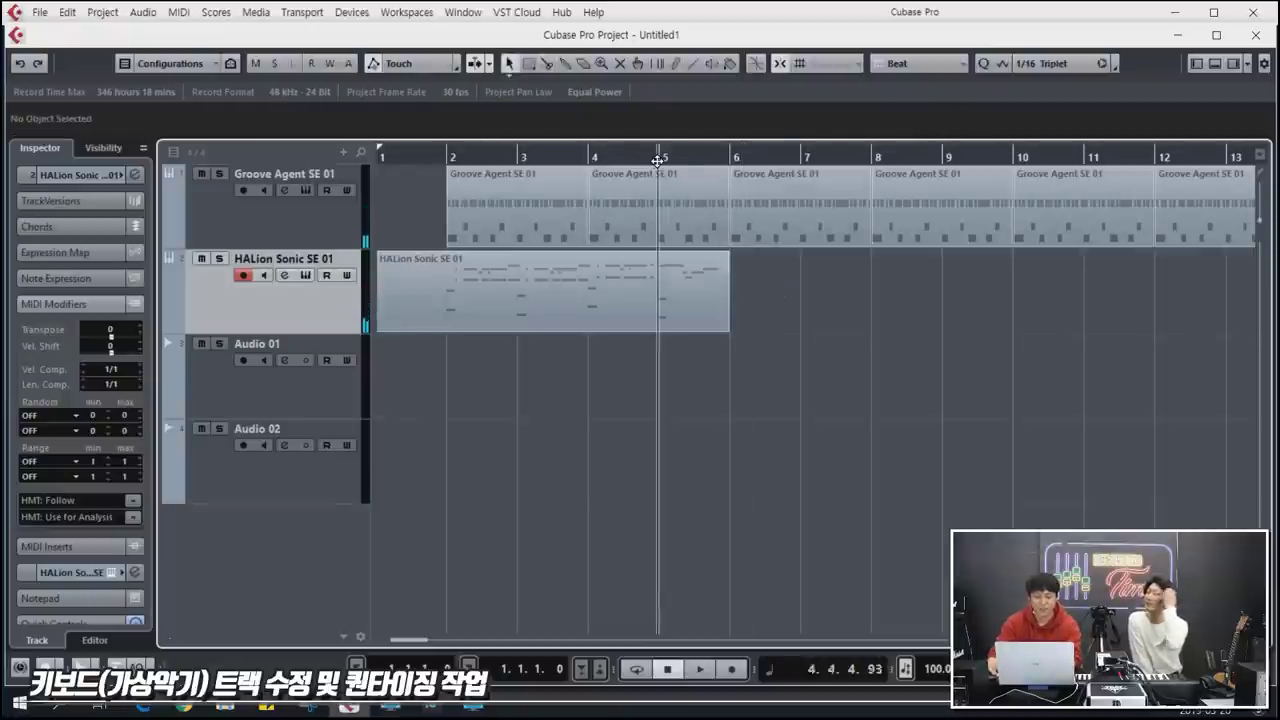
key(g)
key(g)
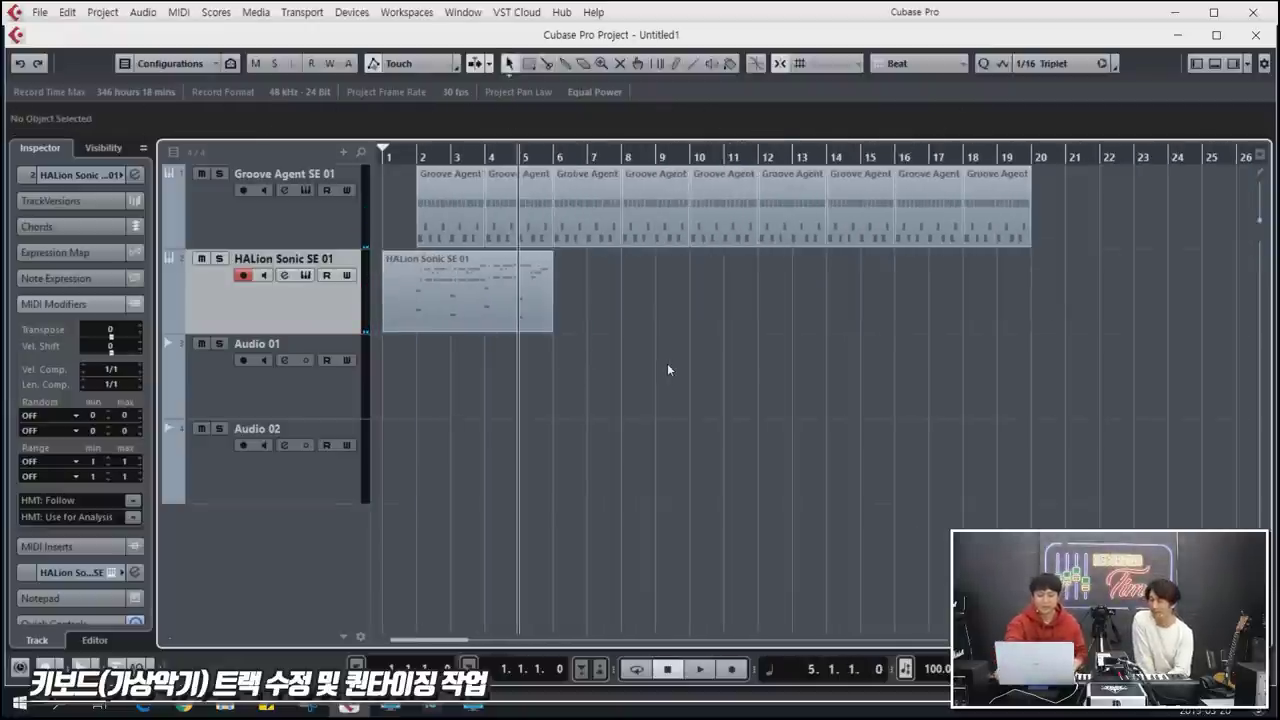
key(KP_Multiply)
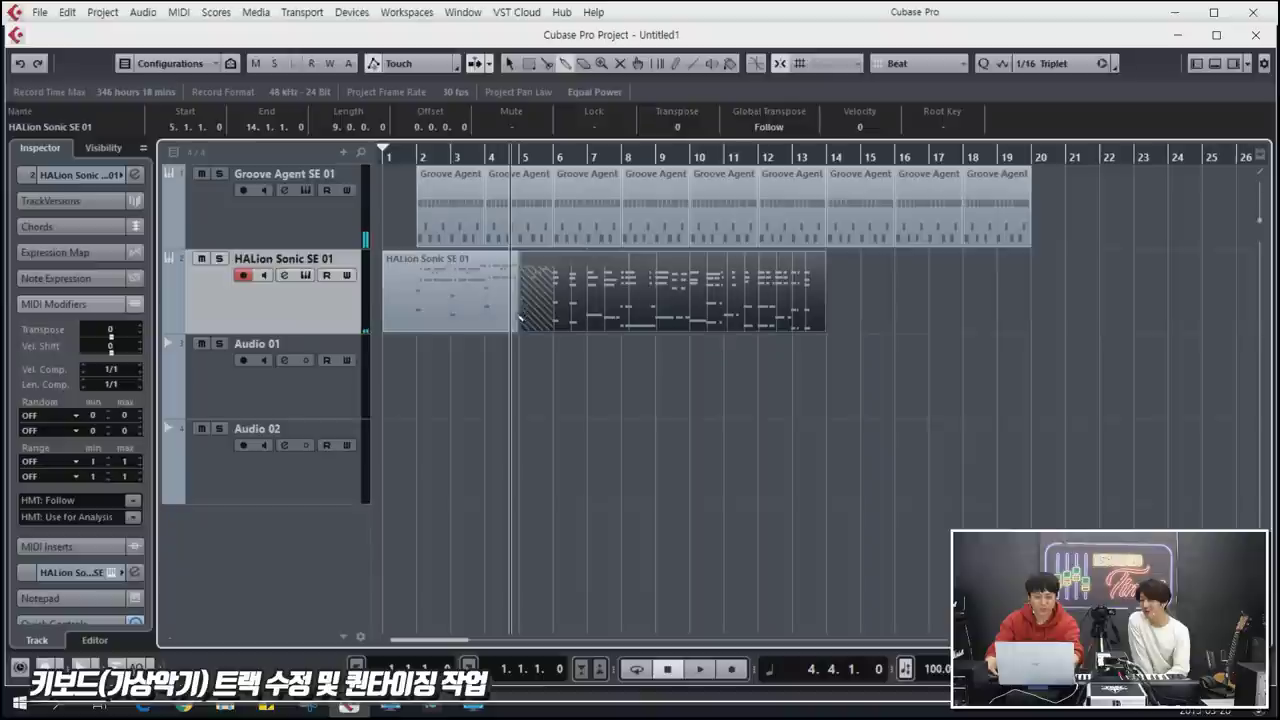
click(510, 316)
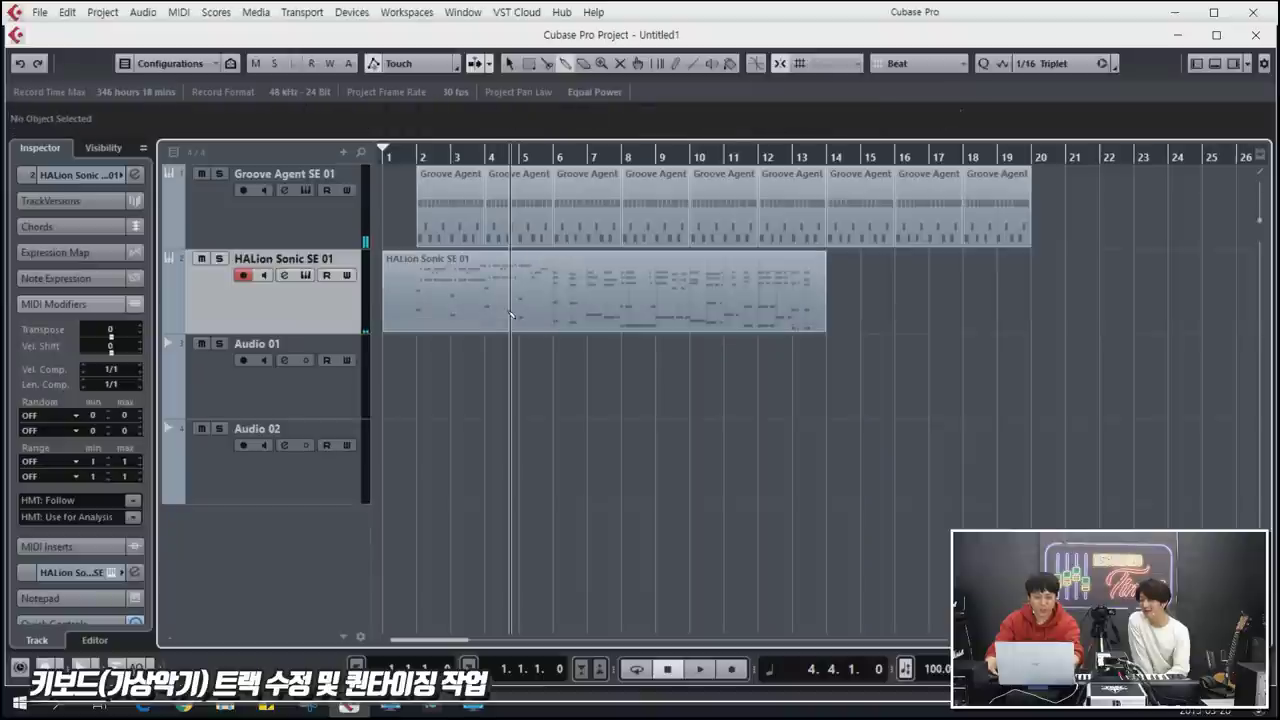
Step: Open the glued keyboard part in the Key Editor and quantize all notes from bar 6 onward to 1/16 Triplet
double_click(587, 328)
key(g)
key(g)
key(g)
key(g)
key(g)
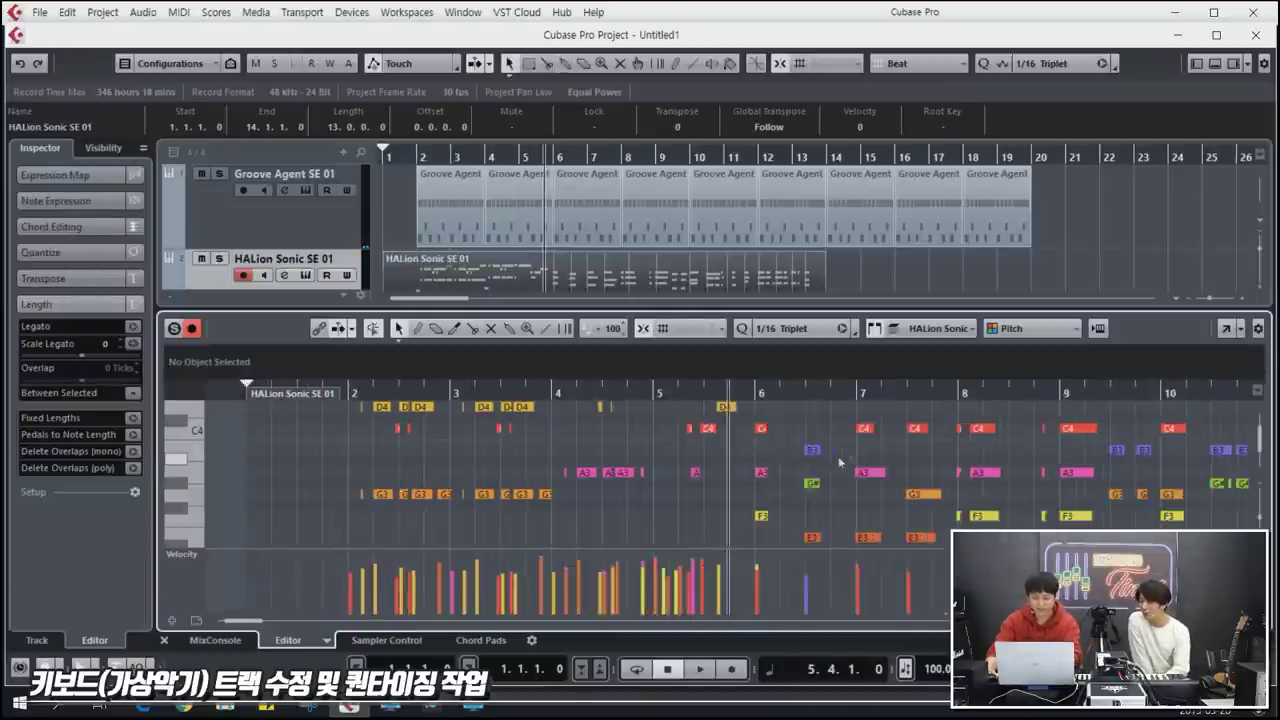
scroll(854, 457, up, 1)
drag(622, 432, 1068, 515)
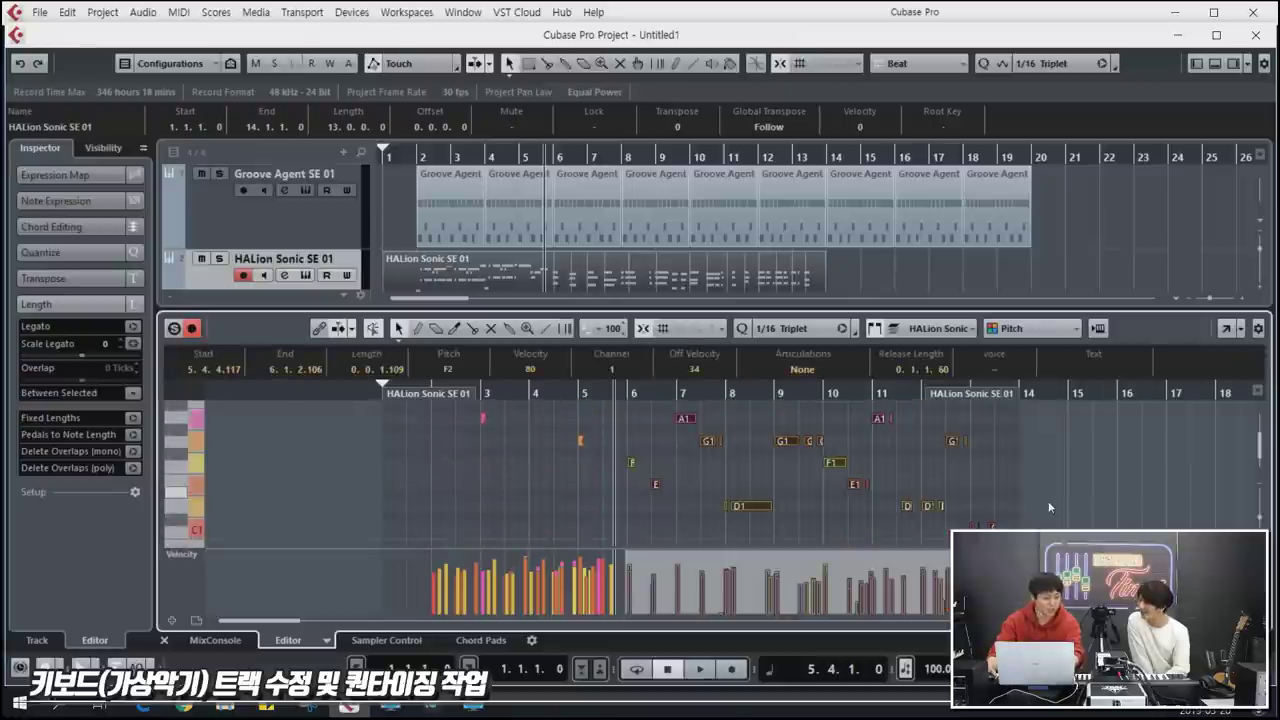
key(q)
Step: Play the keyboard part from just before bar 6 through bar 7 and check the quantized notes
key(g)
key(h)
key(h)
key(h)
key(space)
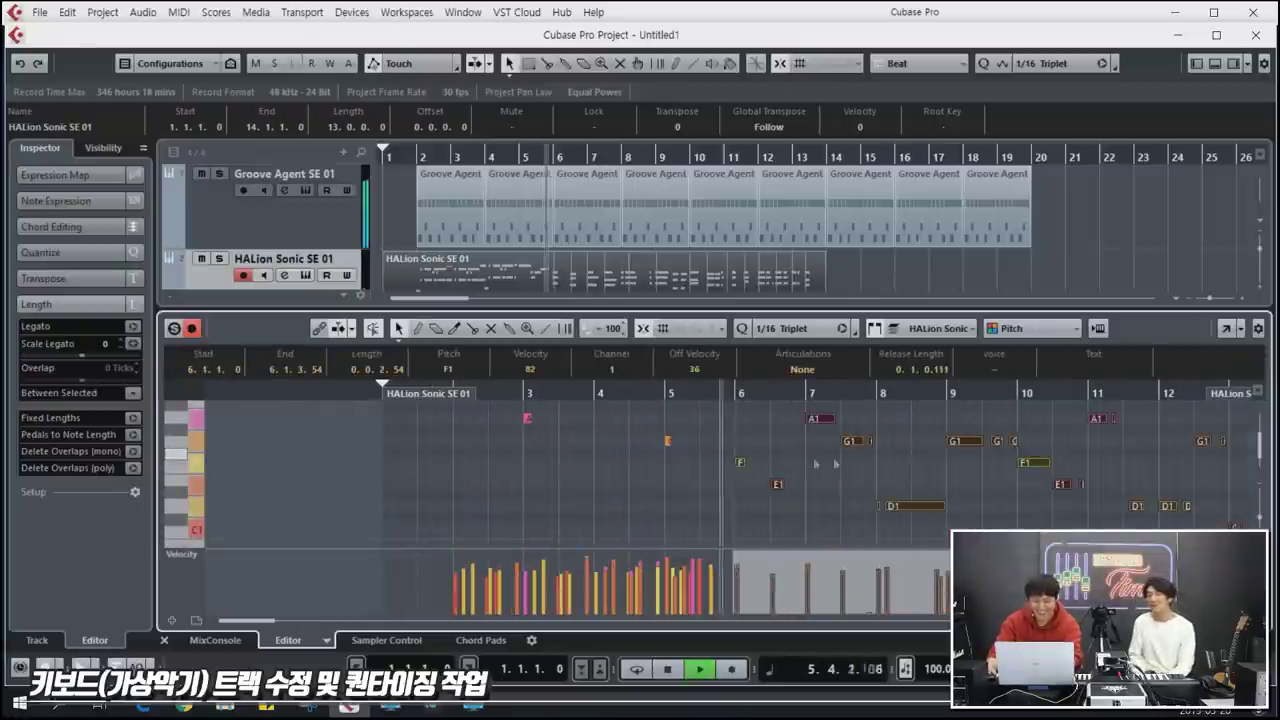
scroll(868, 463, up, 1)
key(g)
key(g)
key(h)
key(h)
key(g)
key(g)
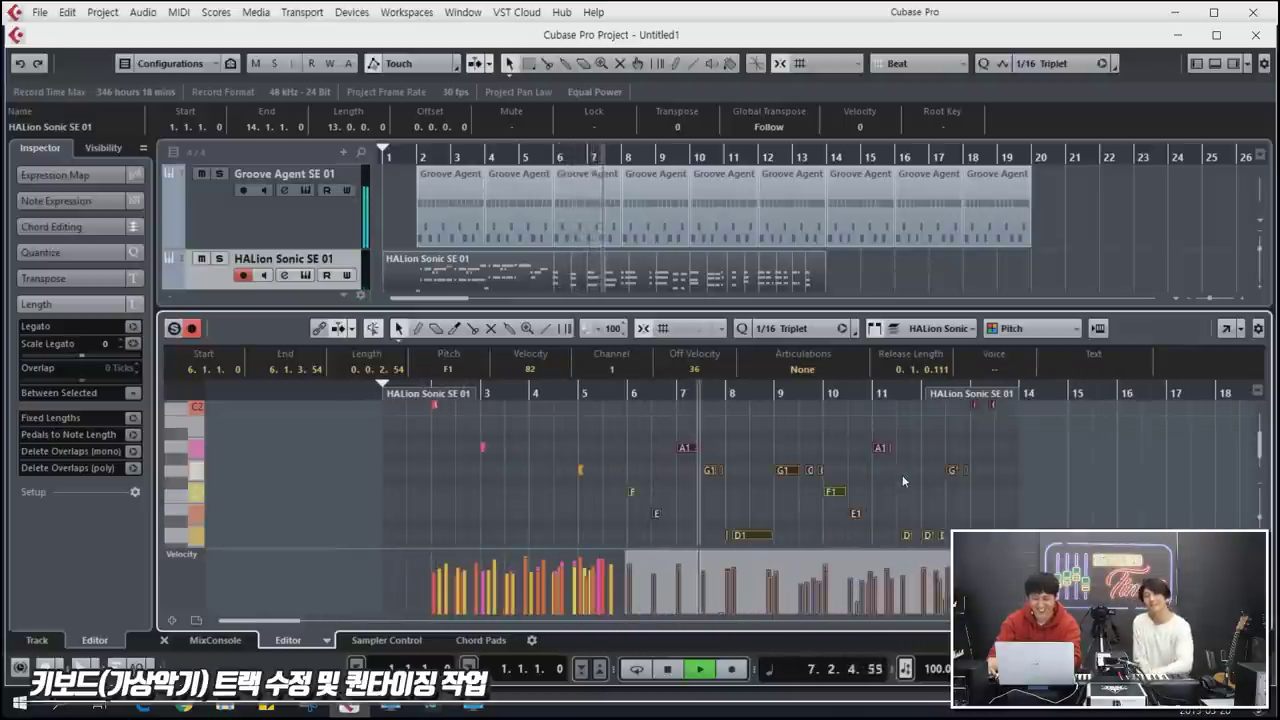
Step: Continue playback through bars 8 to 11, examining the timing of the quantized keyboard notes
scroll(902, 475, up, 2)
key(h)
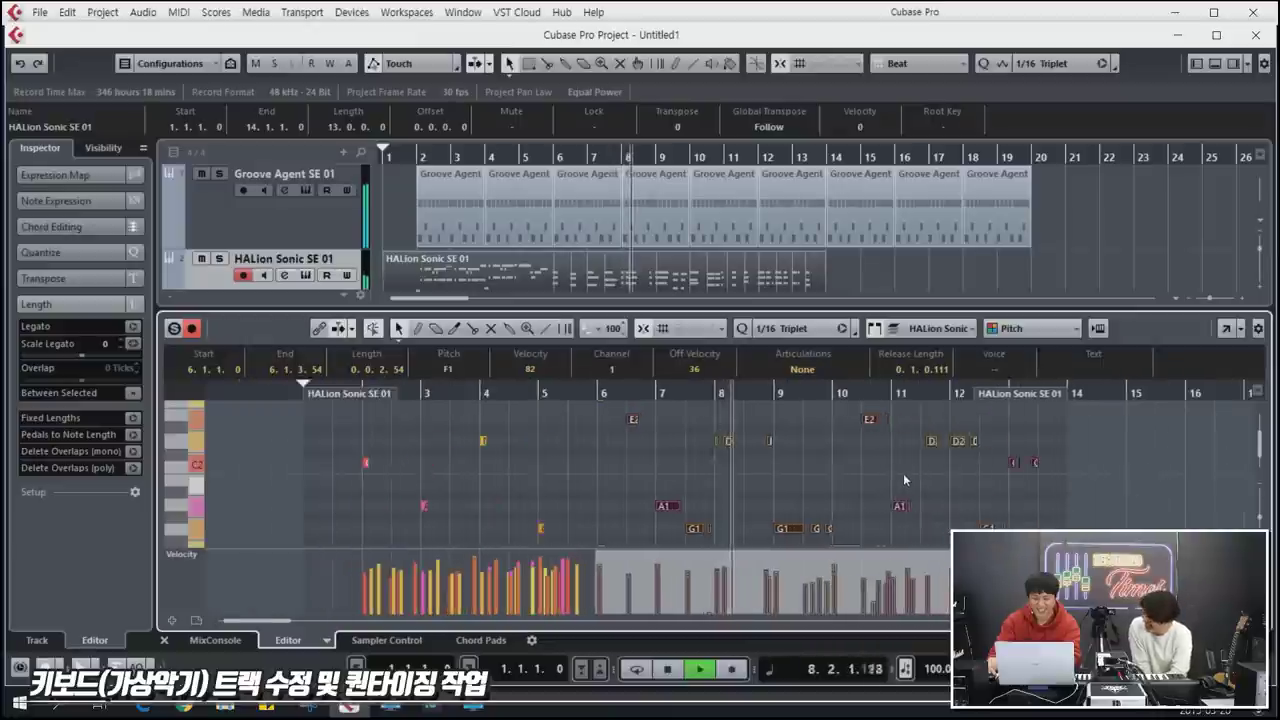
key(h)
key(h)
key(g)
key(g)
key(h)
key(h)
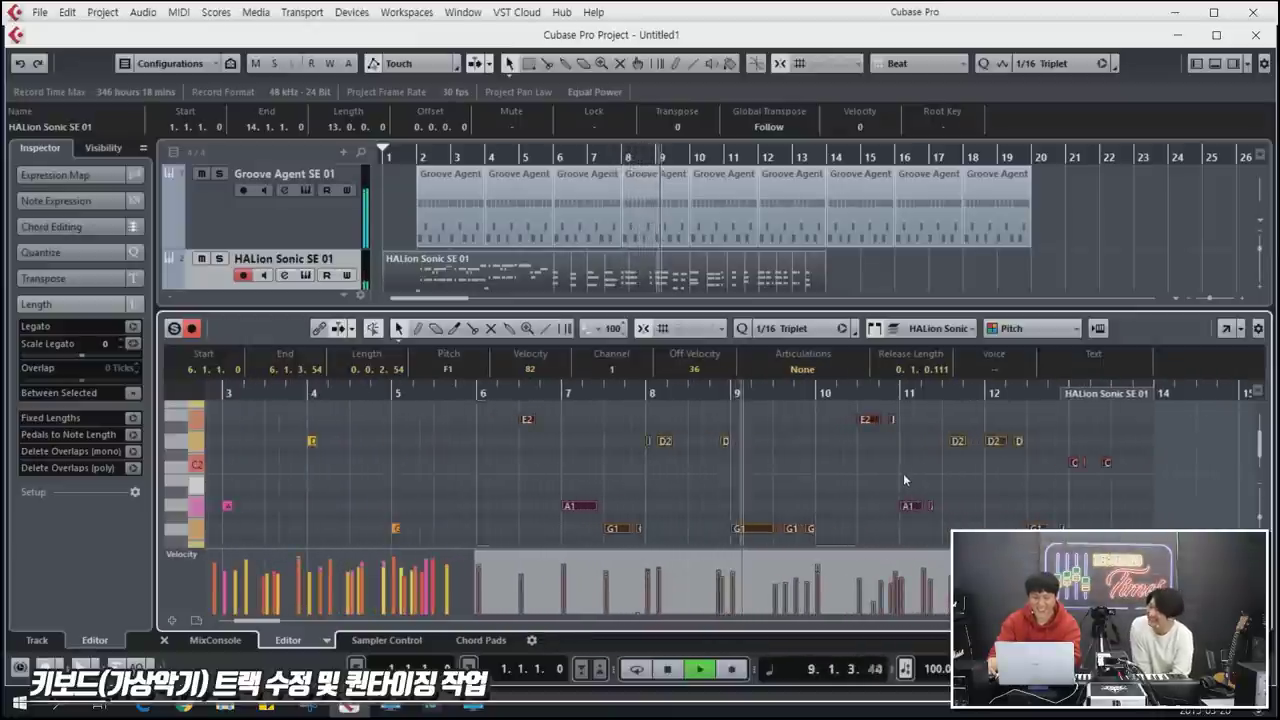
scroll(903, 473, down, 2)
key(g)
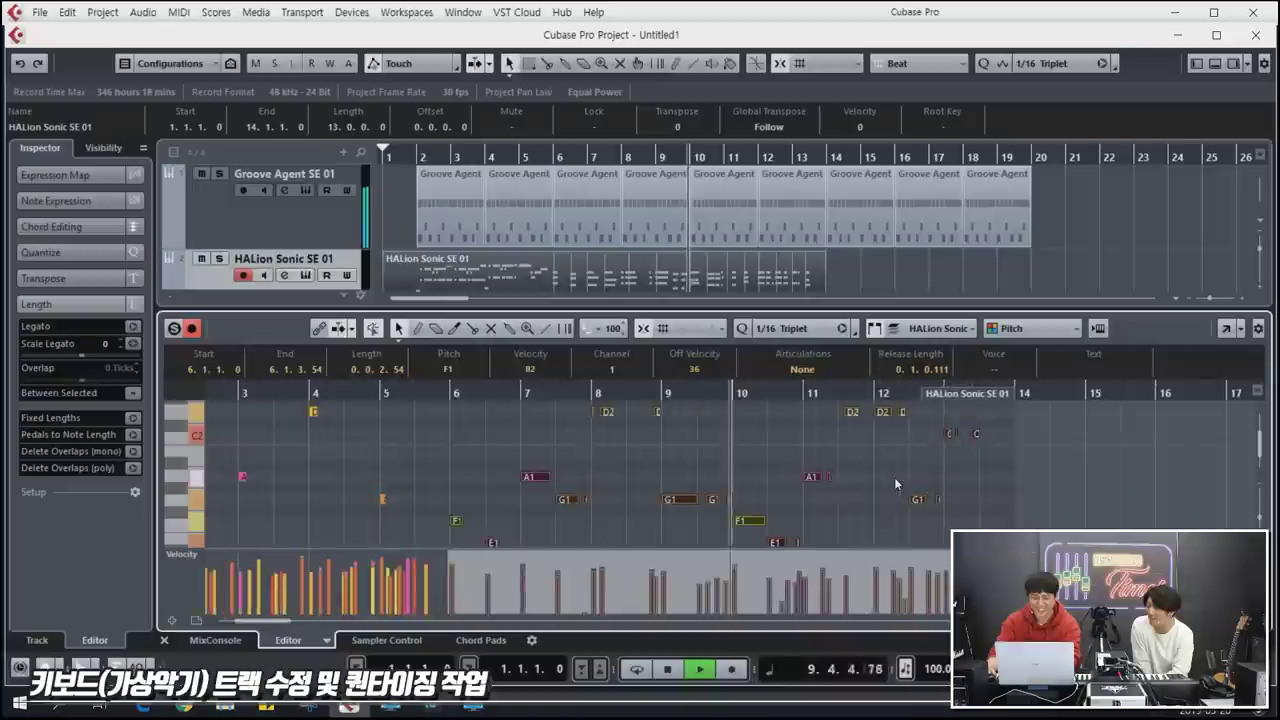
scroll(894, 477, up, 2)
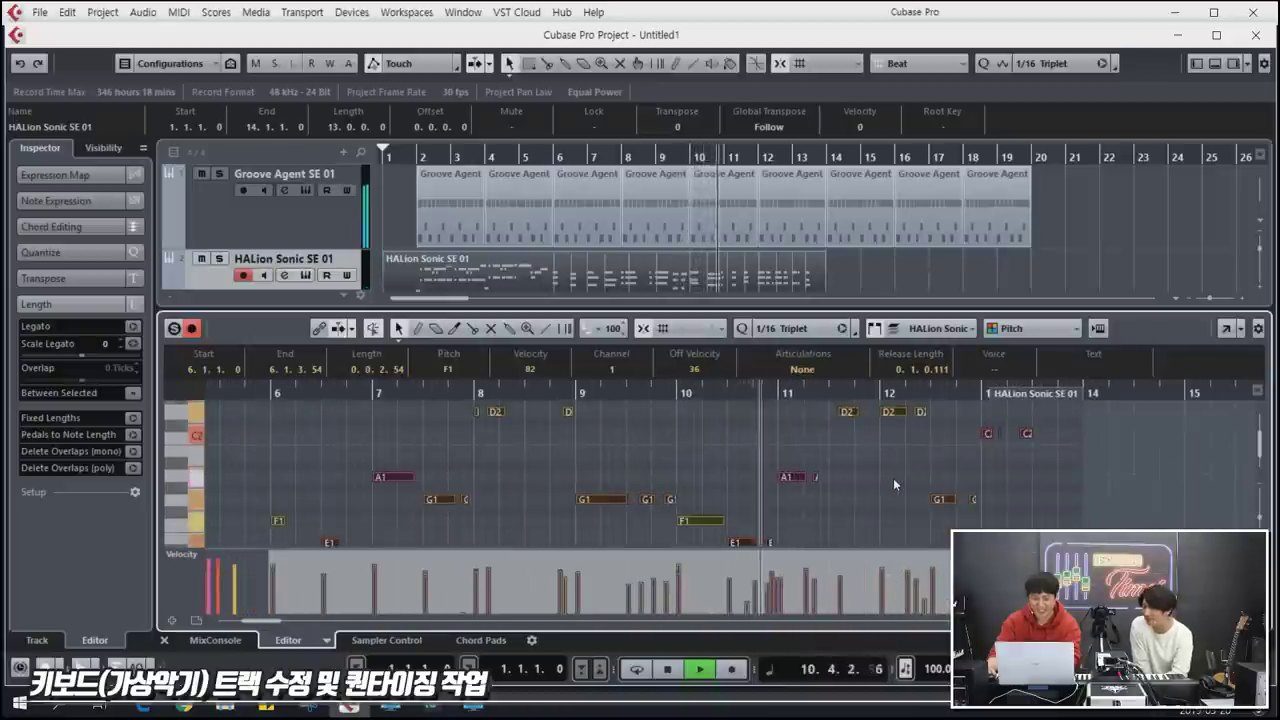
scroll(811, 469, up, 1)
key(h)
key(space)
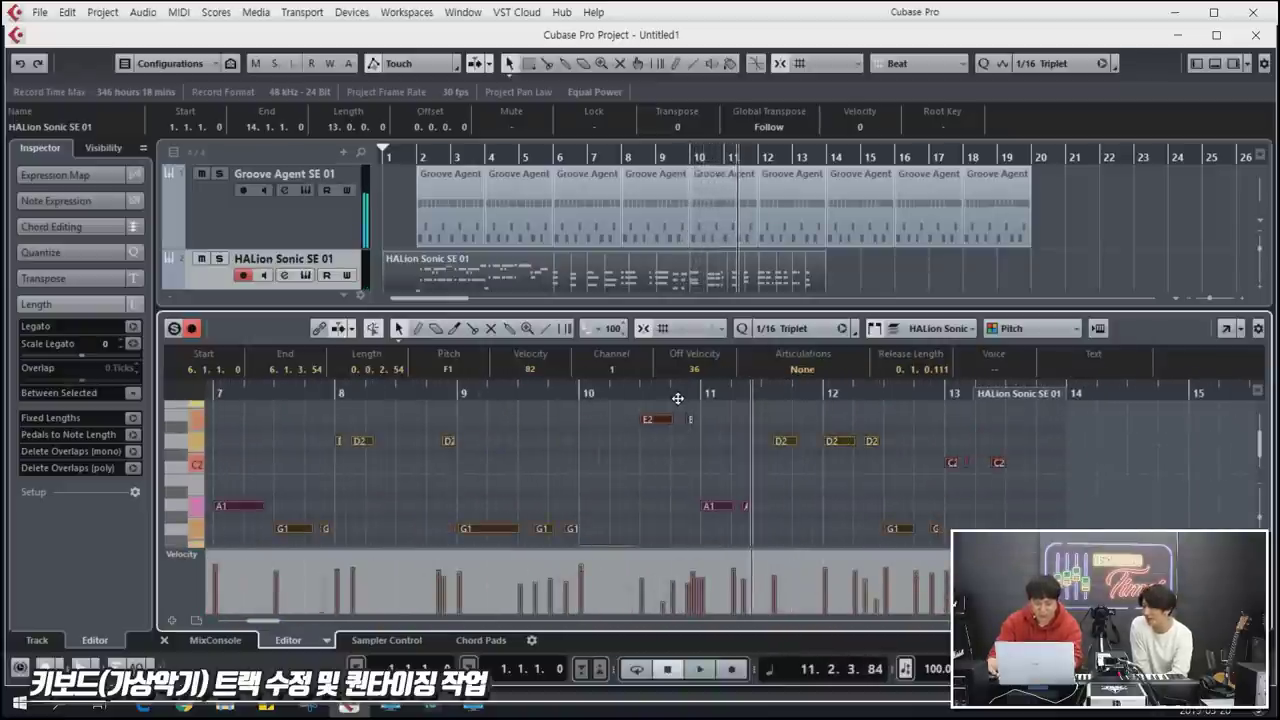
Step: Replay the passage leading into bar 11 and examine the chord notes around bars 10 and 11 up close
drag(680, 398, 662, 418)
scroll(762, 455, up, 3)
scroll(768, 452, down, 5)
scroll(768, 452, down, 3)
scroll(768, 452, up, 3)
key(space)
key(space)
scroll(742, 448, up, 5)
scroll(742, 448, up, 5)
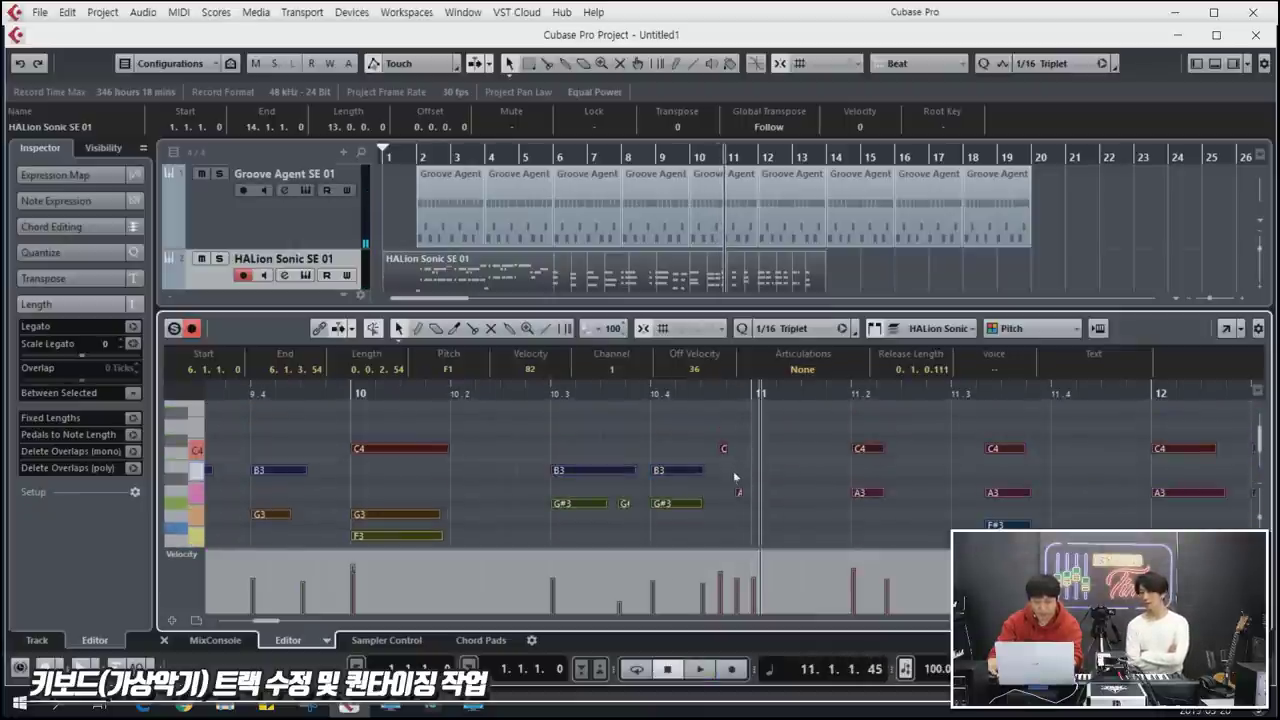
Step: Move the short A3 and C4 notes just before bar 11 to its downbeat at 11.1.1.0, replaying the passage to check
click(739, 492)
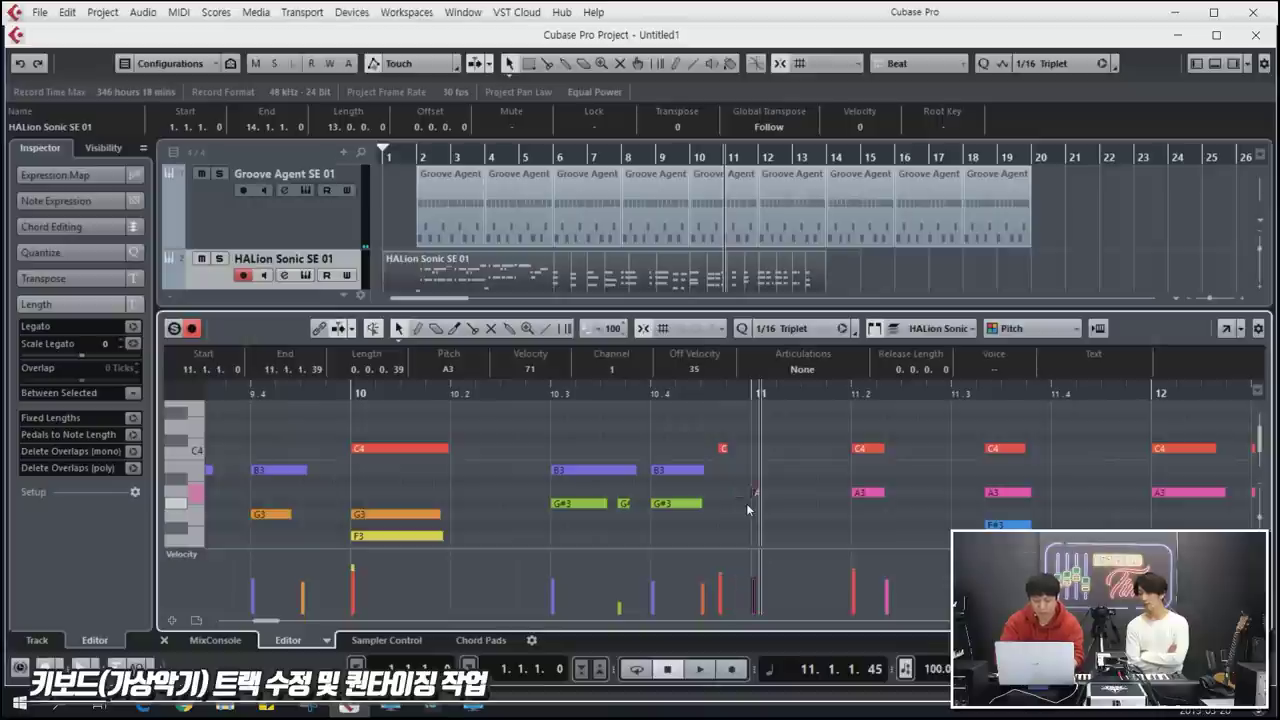
key(KP_Subtract)
key(space)
key(space)
click(722, 447)
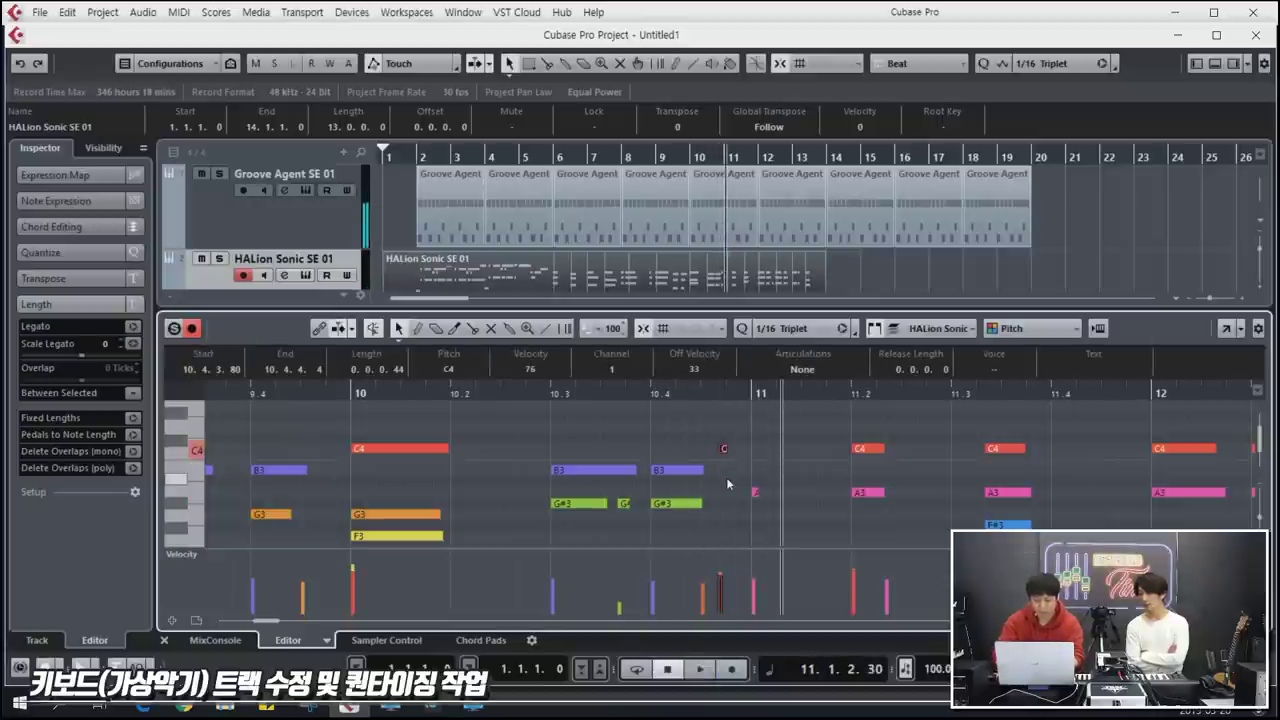
key(ctrl+Right)
key(ctrl+Right)
key(KP_Subtract)
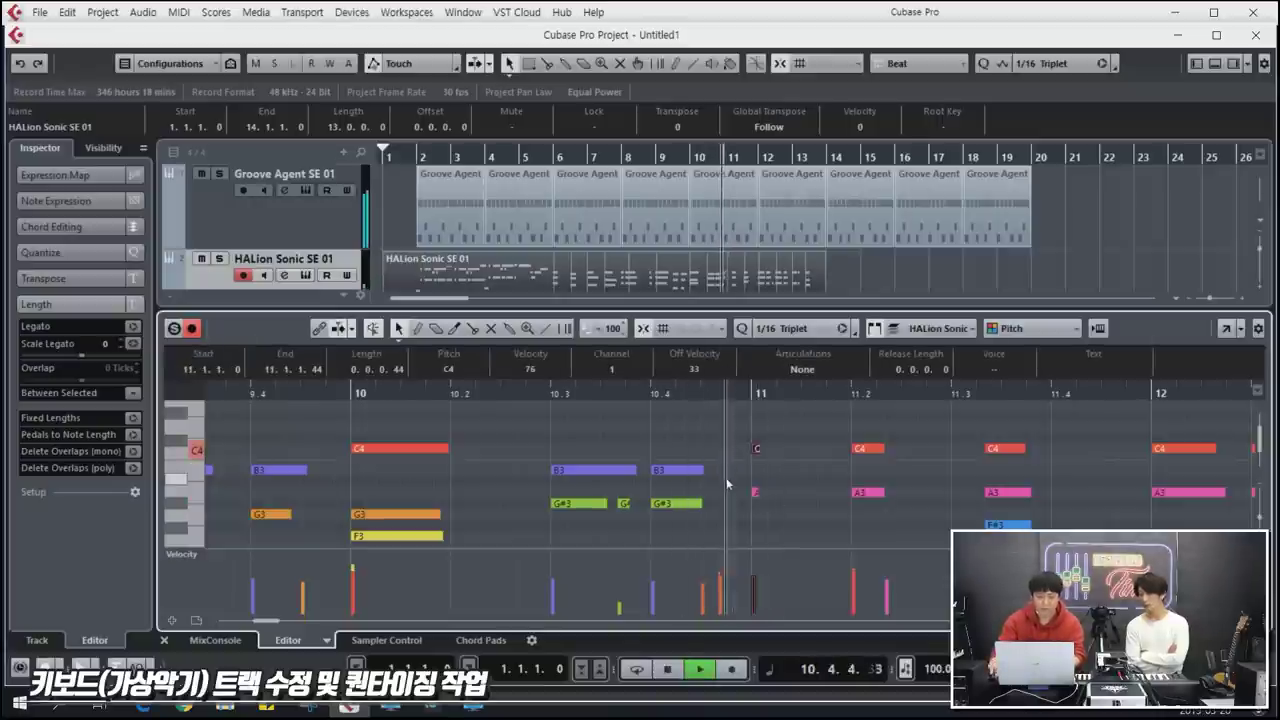
Step: Shift the short E3 note just before bar 11 to 10.4.4.40 and play into bar 11
scroll(700, 444, down, 2)
scroll(700, 443, down, 1)
click(721, 470)
key(ctrl+Right)
key(space)
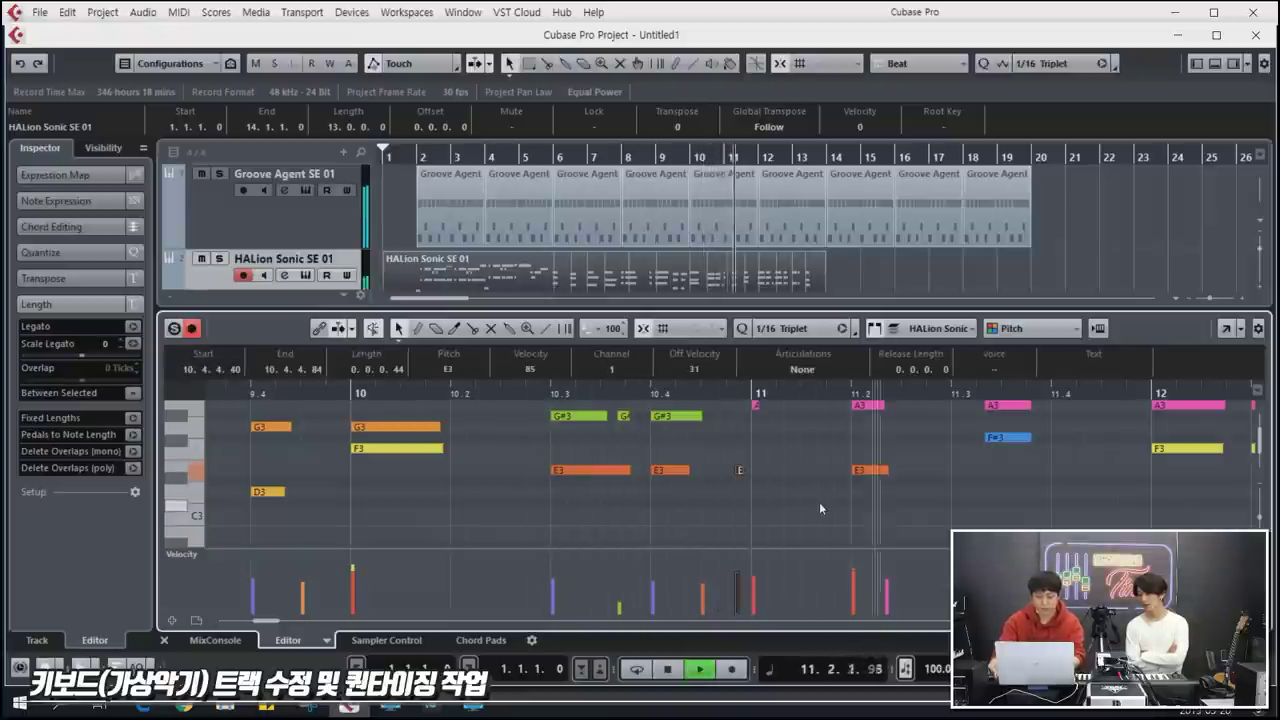
Step: Play on through bar 12 and nudge the short F3 note before its third beat slightly later
key(g)
scroll(724, 452, up, 1)
key(g)
key(space)
mouse_move(749, 507)
mouse_down()
mouse_move(755, 532)
mouse_move(754, 493)
mouse_up()
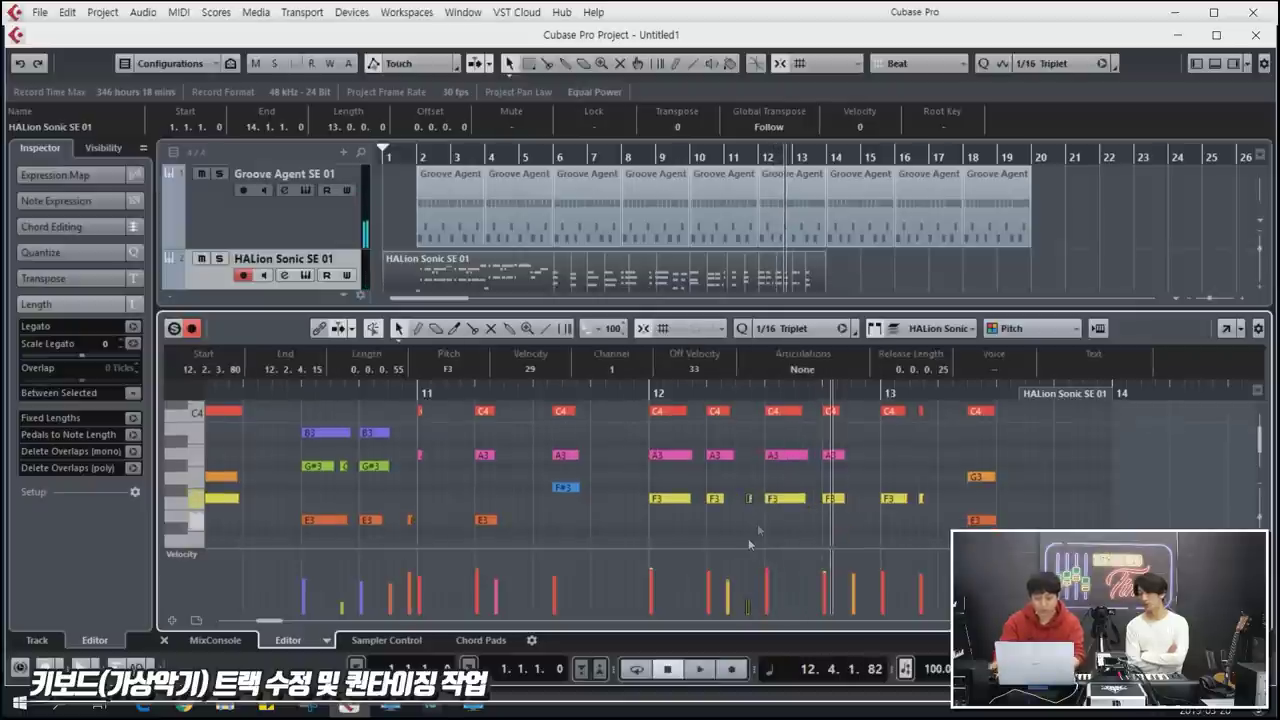
Step: Lengthen the short C4 and A3 notes at the start of bar 11 to about 0.0.2.39 and replay the bar
click(398, 391)
key(space)
scroll(497, 452, up, 2)
key(space)
scroll(500, 457, down, 1)
mouse_move(408, 426)
mouse_down()
mouse_move(434, 510)
mouse_move(426, 488)
mouse_up()
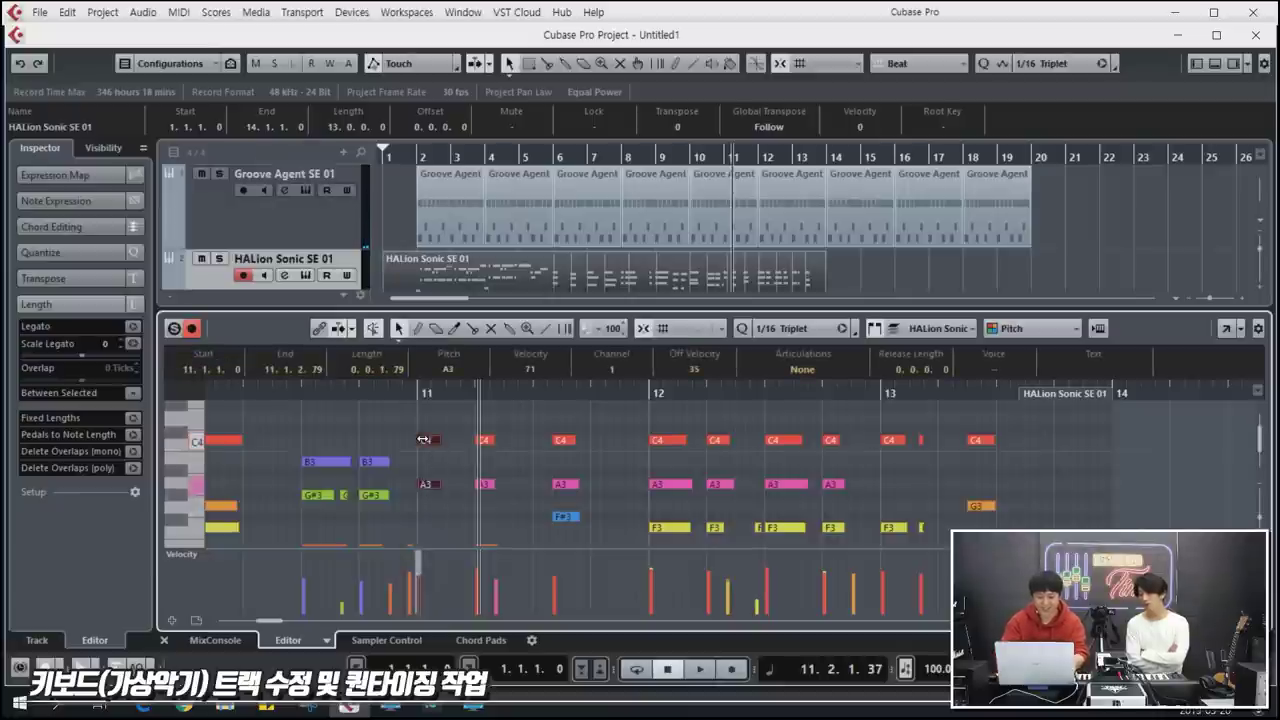
key(space)
scroll(613, 443, down, 2)
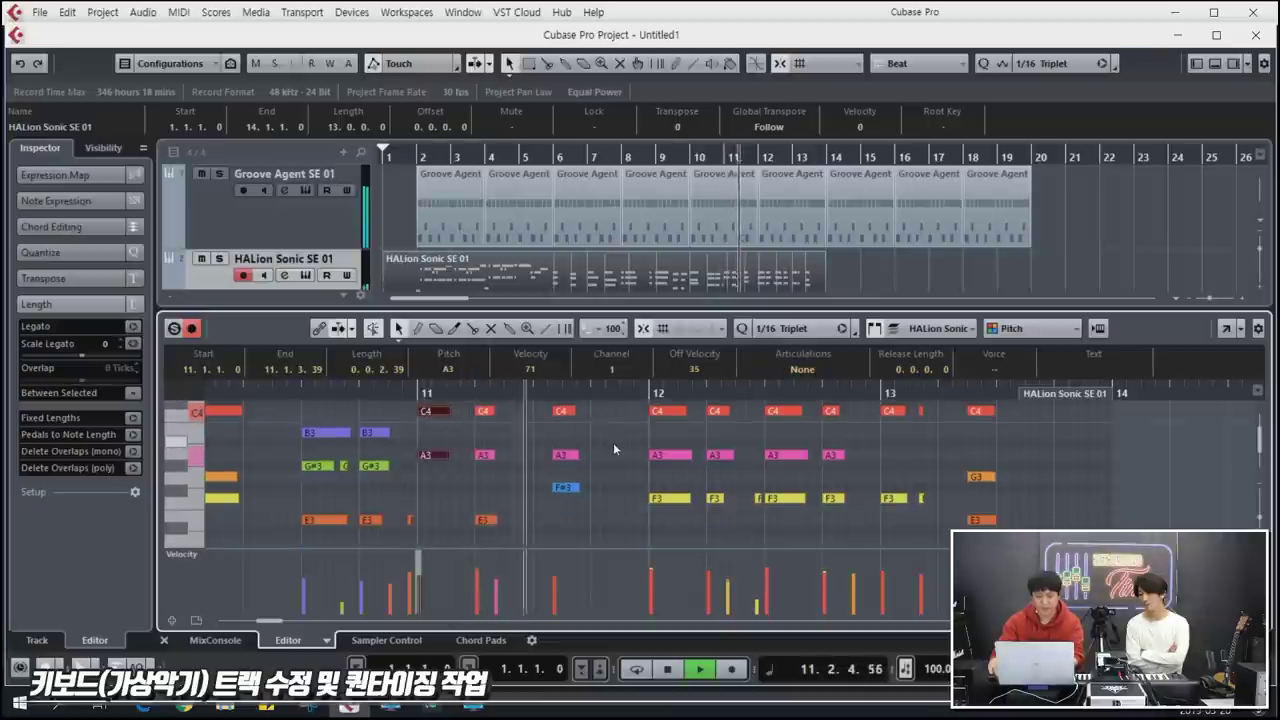
key(space)
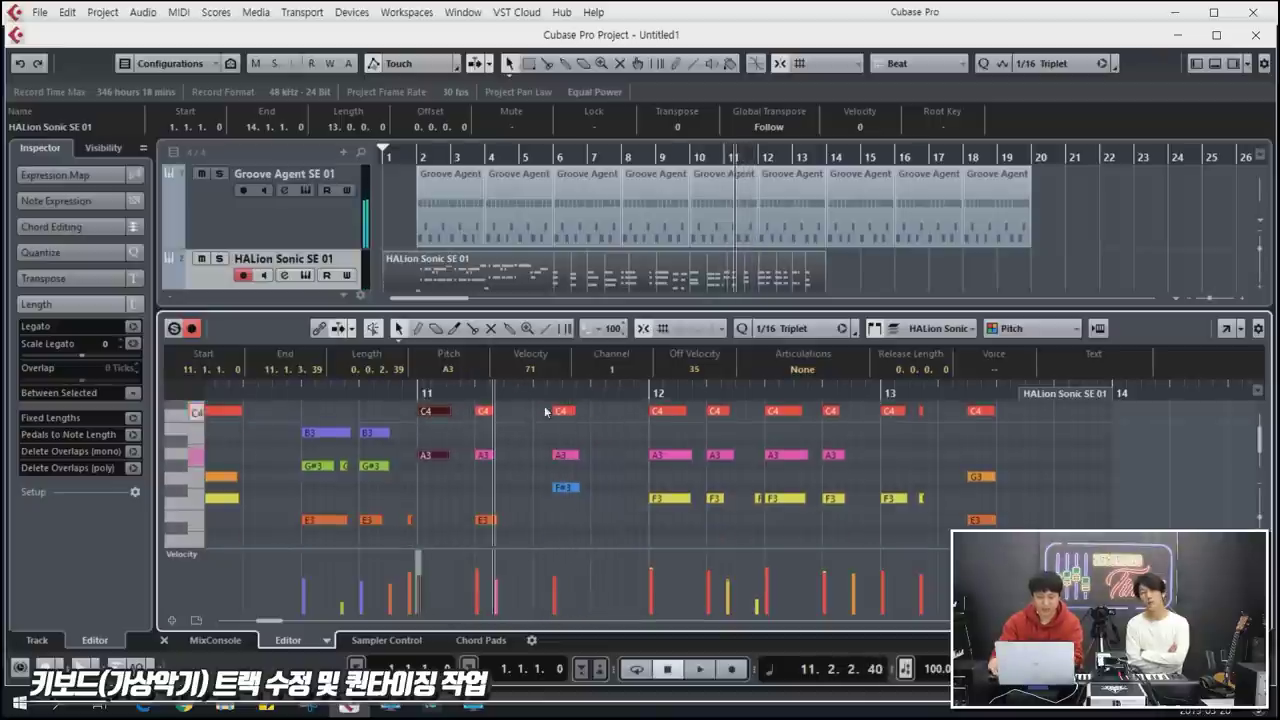
Step: Delete the C4, A3 and F#3 chord on the third beat of bar 11 and play through to bar 12
click(548, 485)
drag(548, 485, 570, 518)
key(Delete)
key(minus)
key(space)
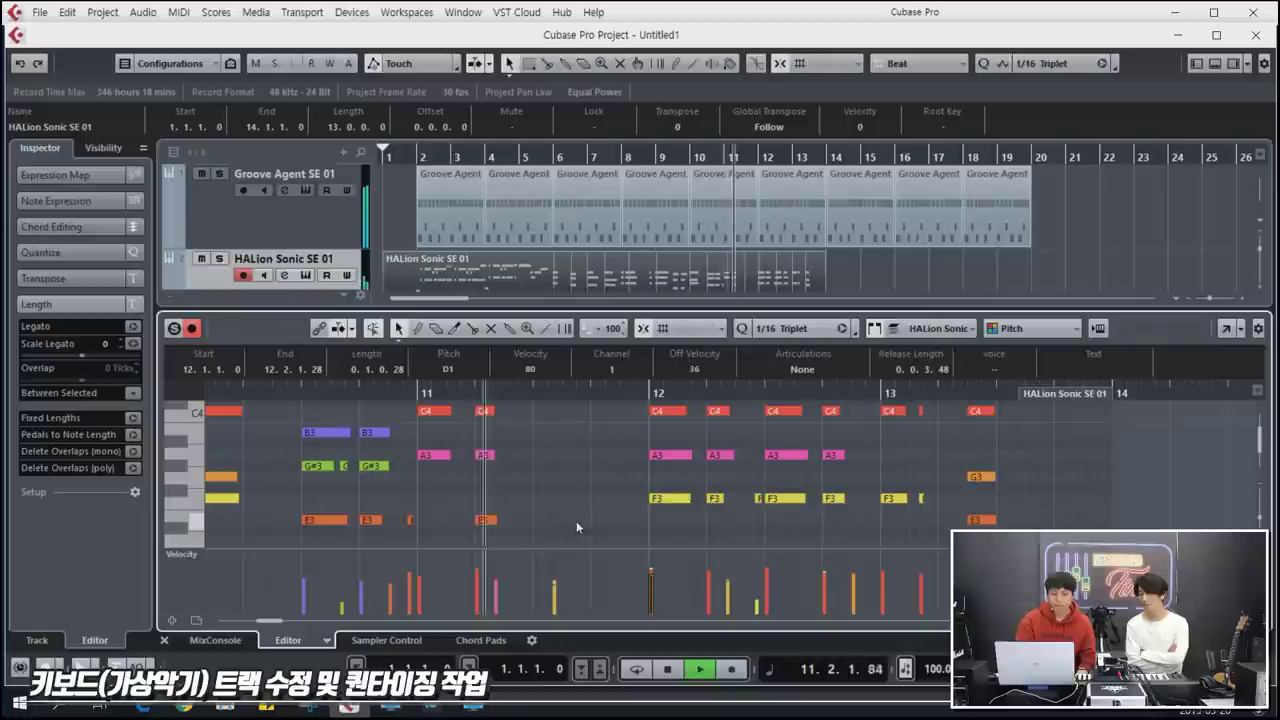
key(space)
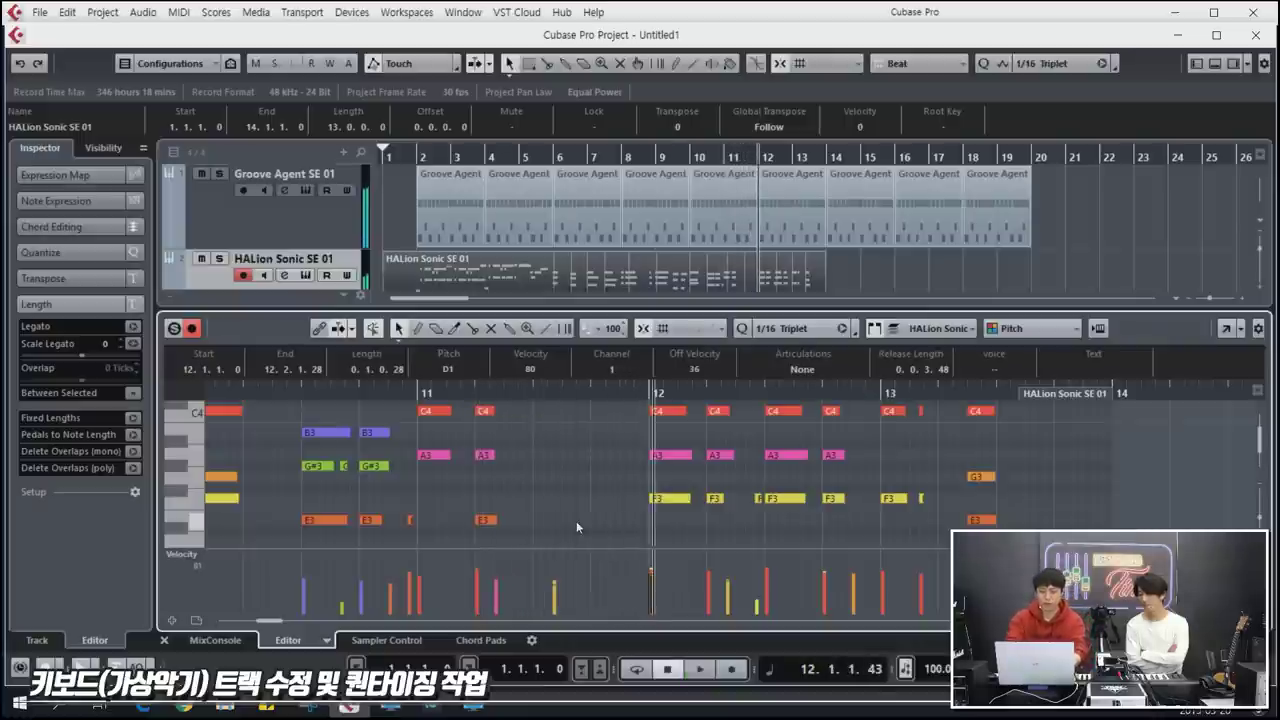
Step: Bring A3 and F#3 notes back into bar 11, move the short F#3 to 11.2.4.40, and close the Key Editor
key(ctrl+z)
drag(468, 440, 604, 528)
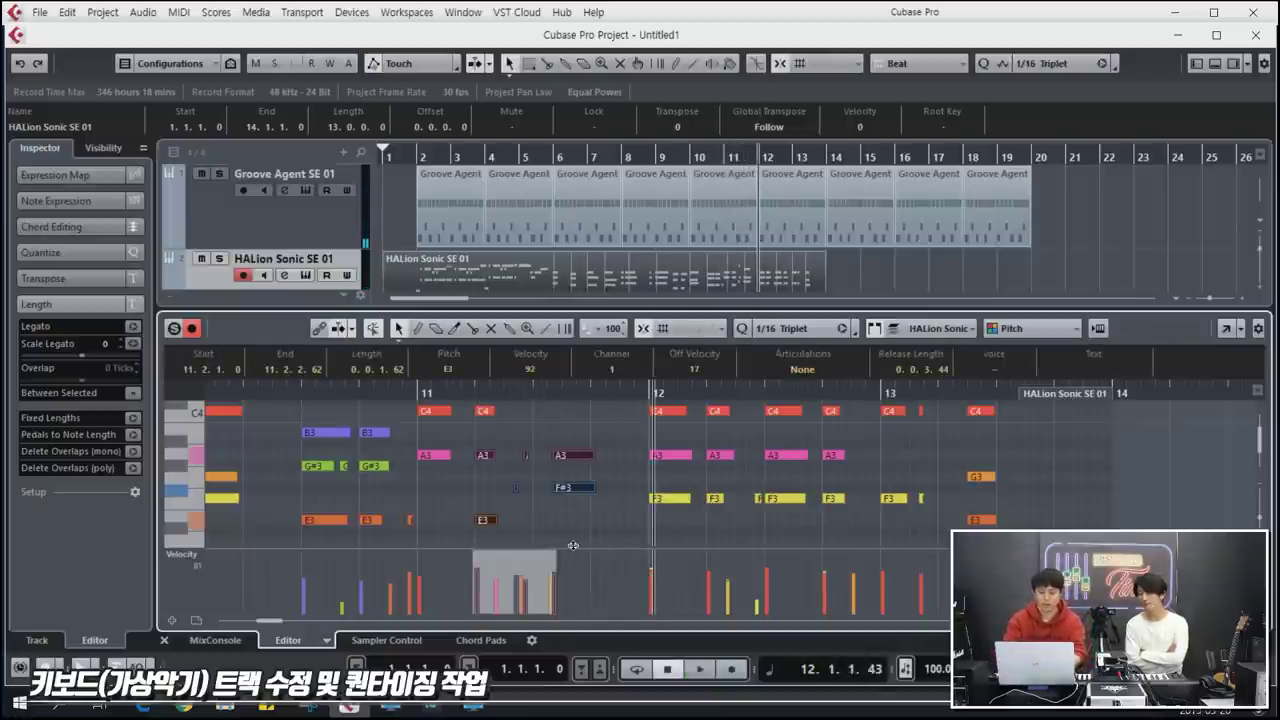
click(506, 492)
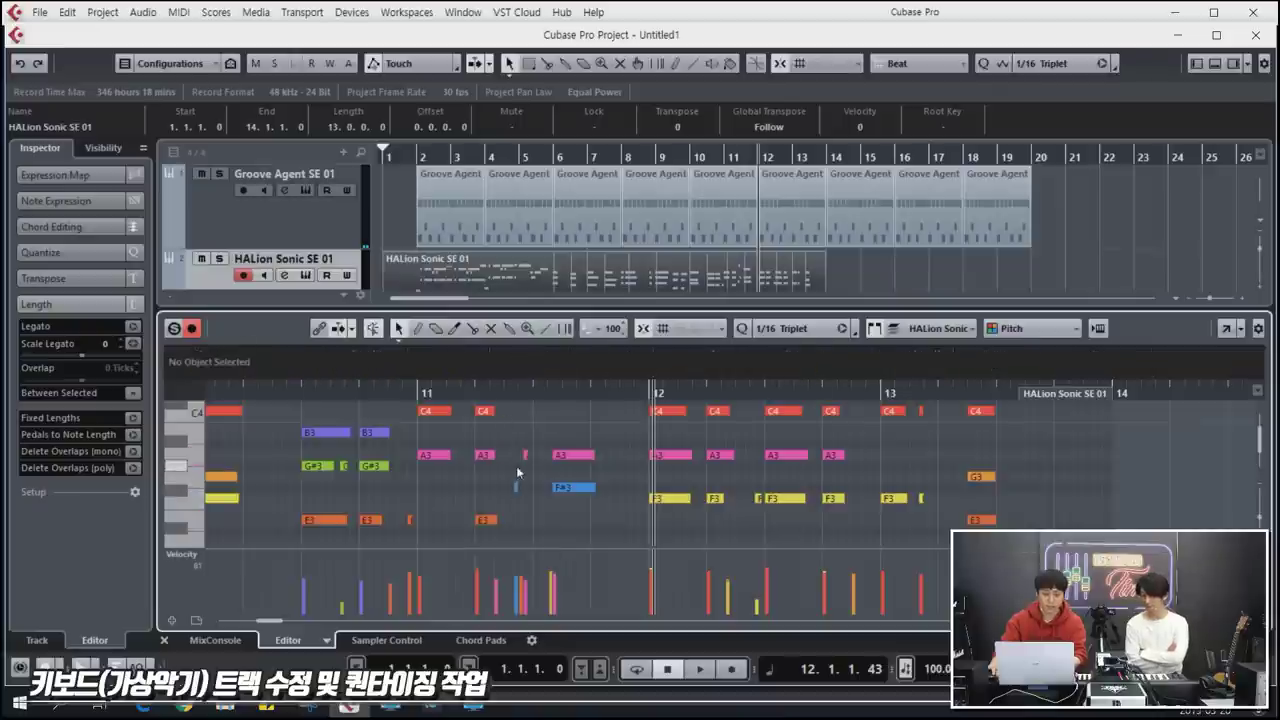
click(518, 488)
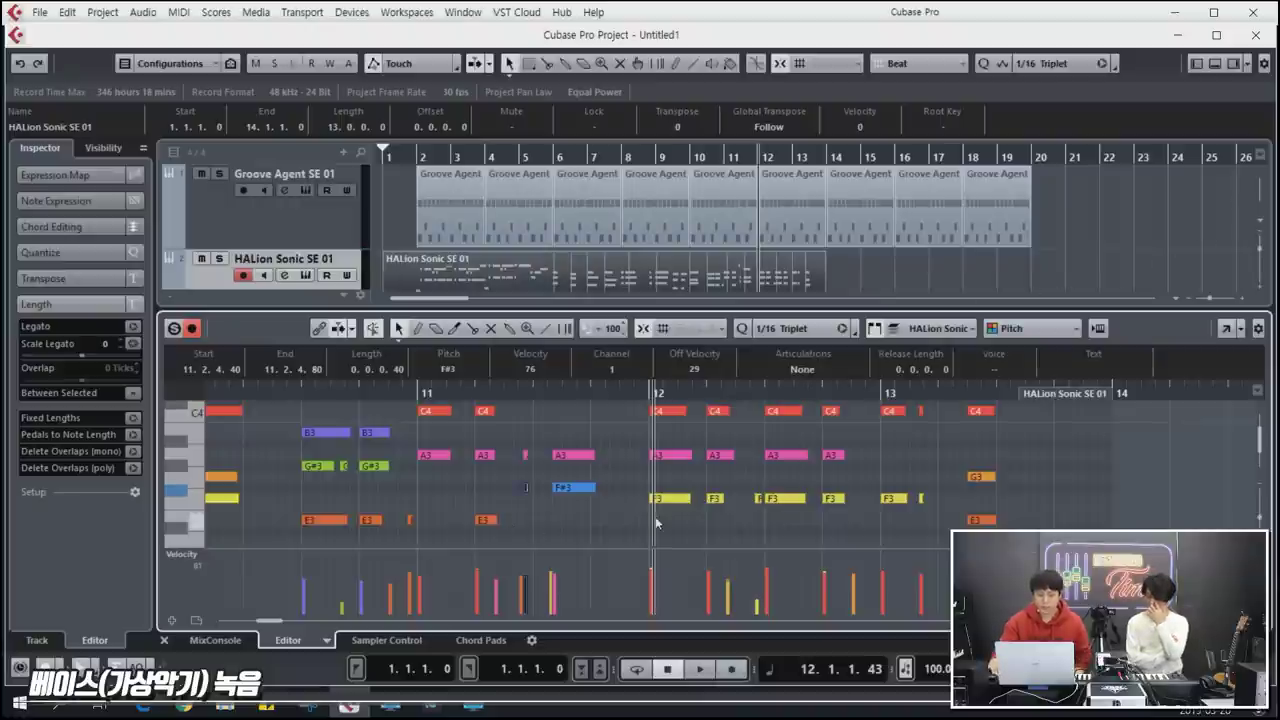
click(1215, 64)
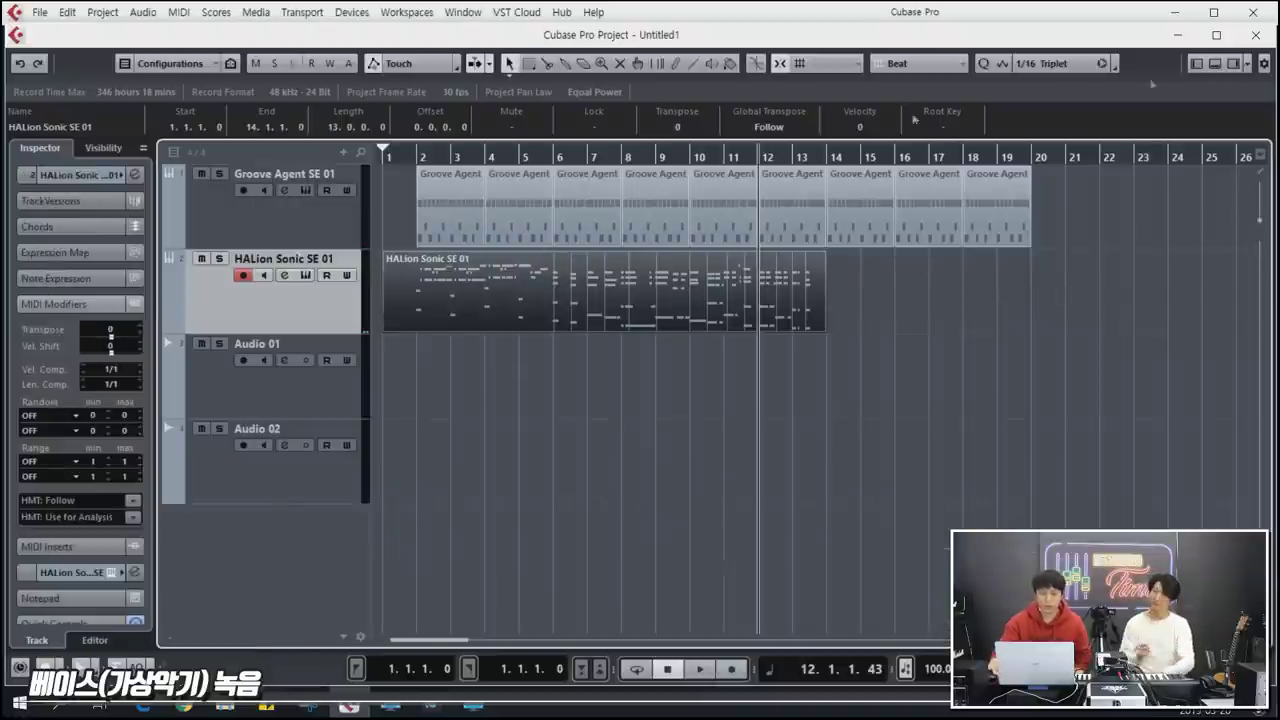
right_click(345, 320)
mouse_move(594, 329)
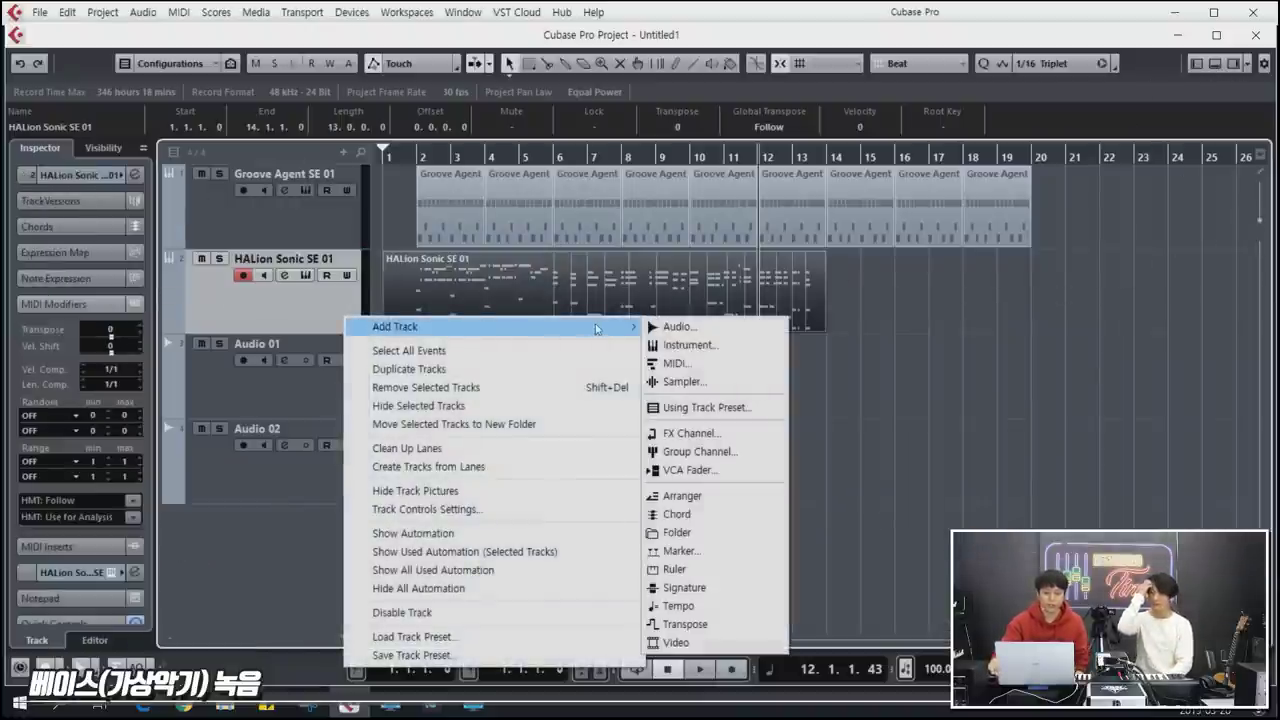
click(715, 358)
click(857, 312)
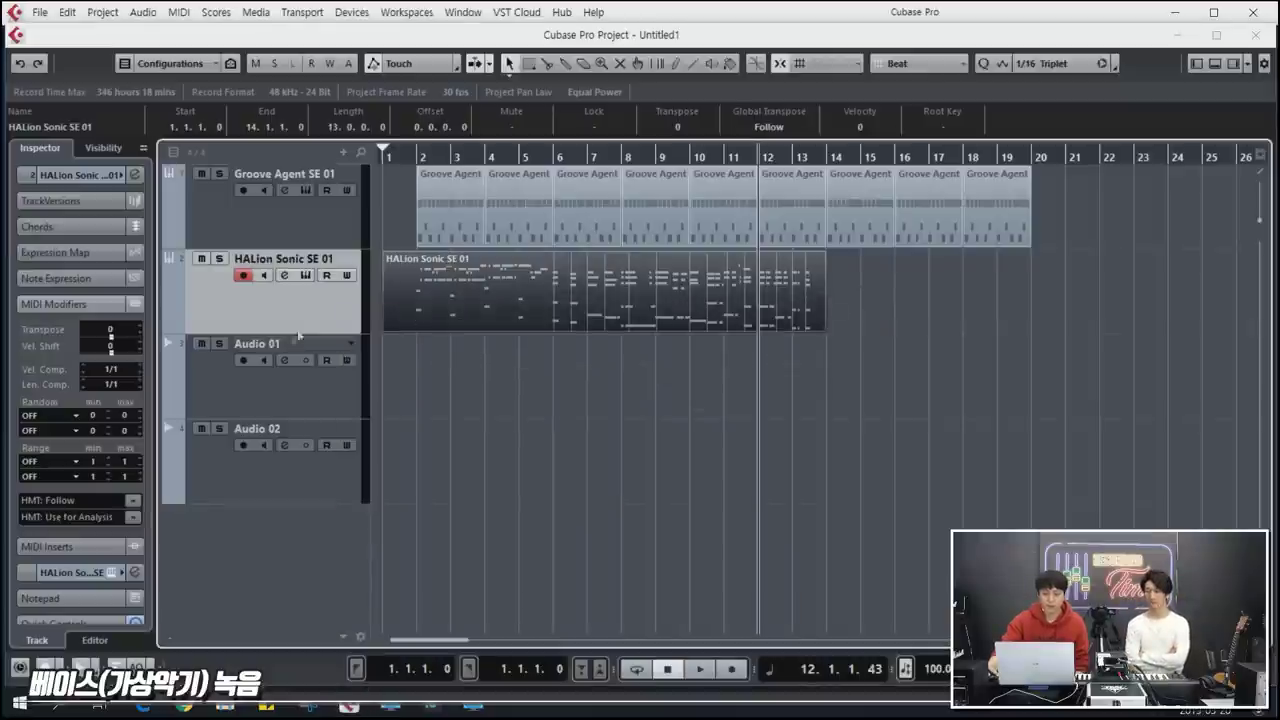
Step: Add one instrument track using HALion Sonic SE, routed to Stereo Out, below the keyboard track
right_click(305, 327)
mouse_move(590, 336)
click(626, 357)
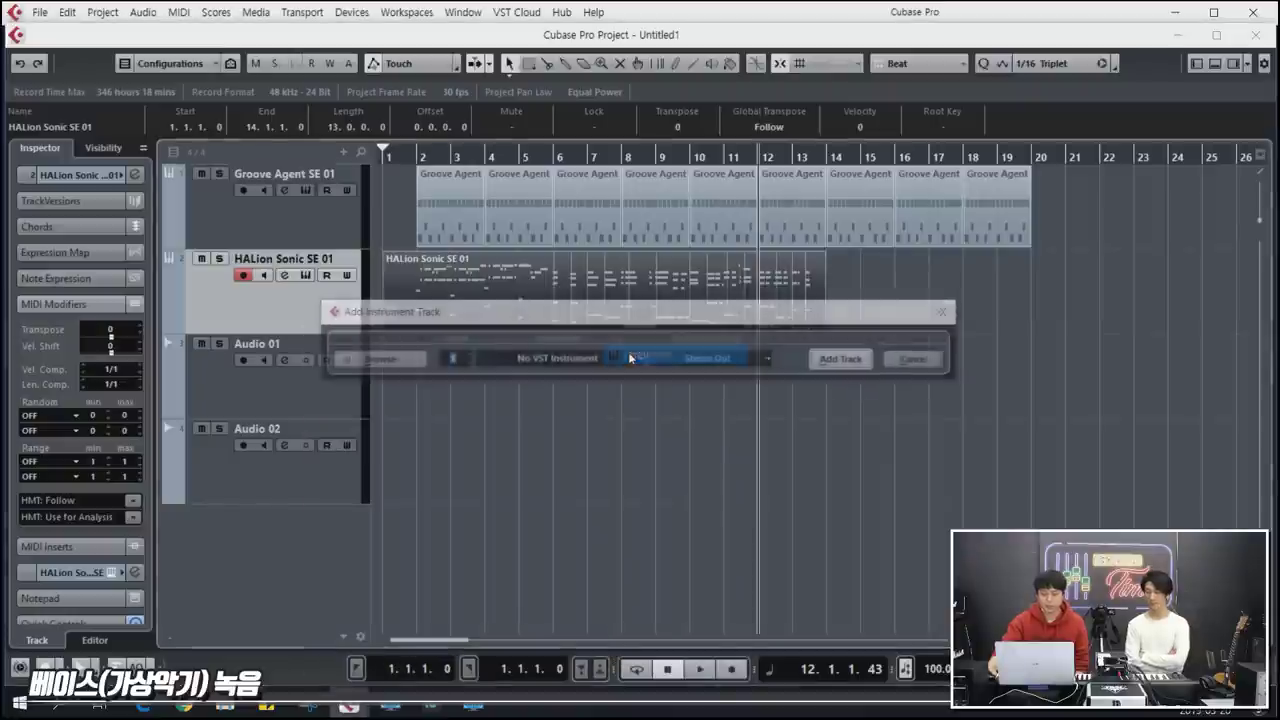
click(576, 362)
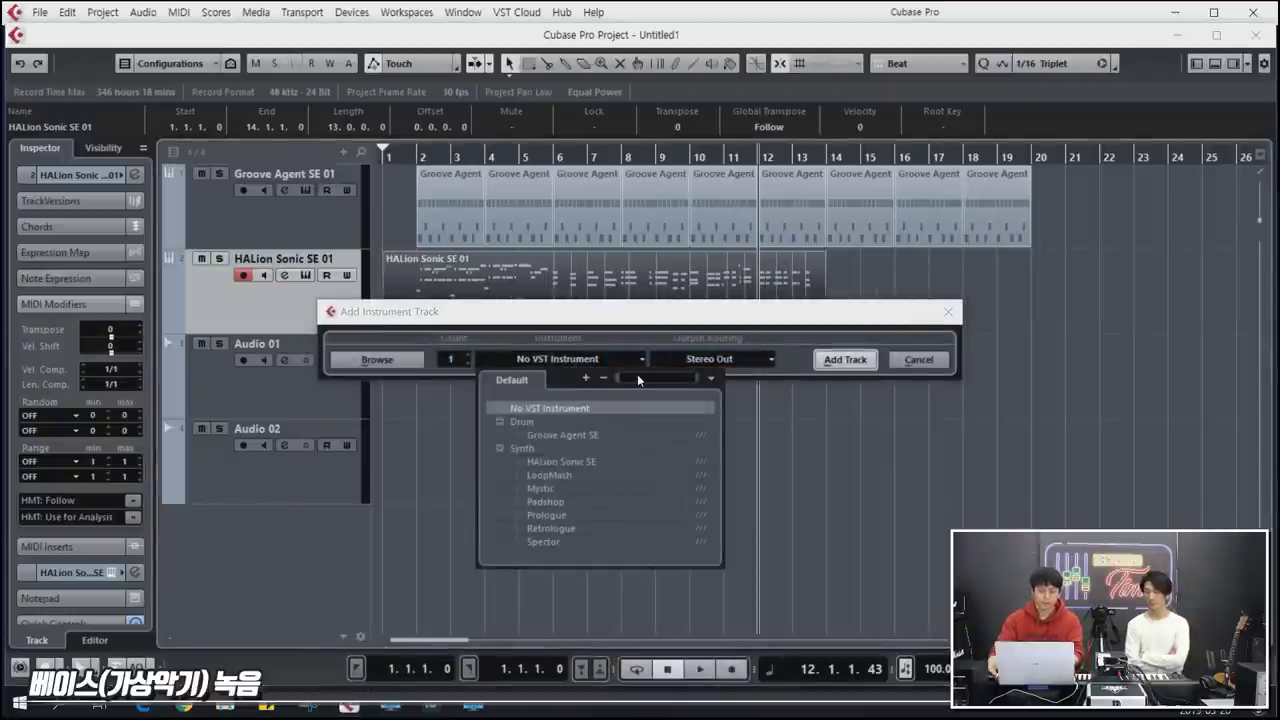
click(593, 461)
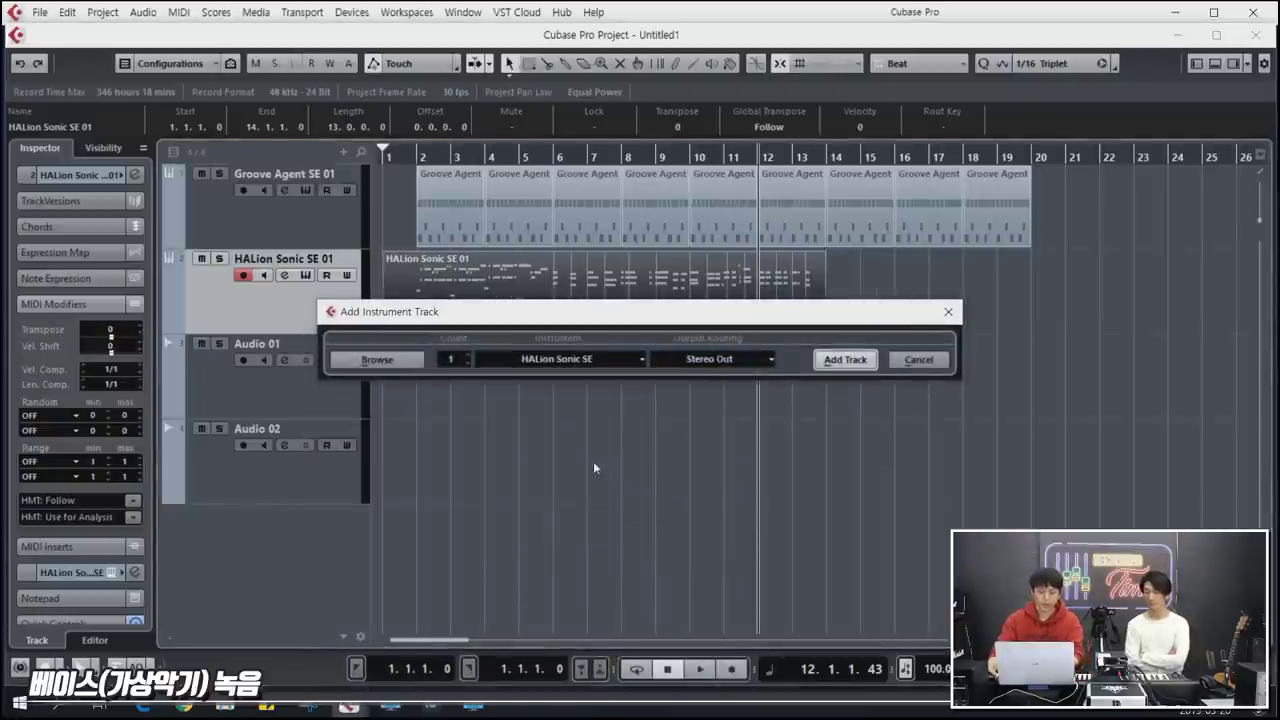
click(846, 359)
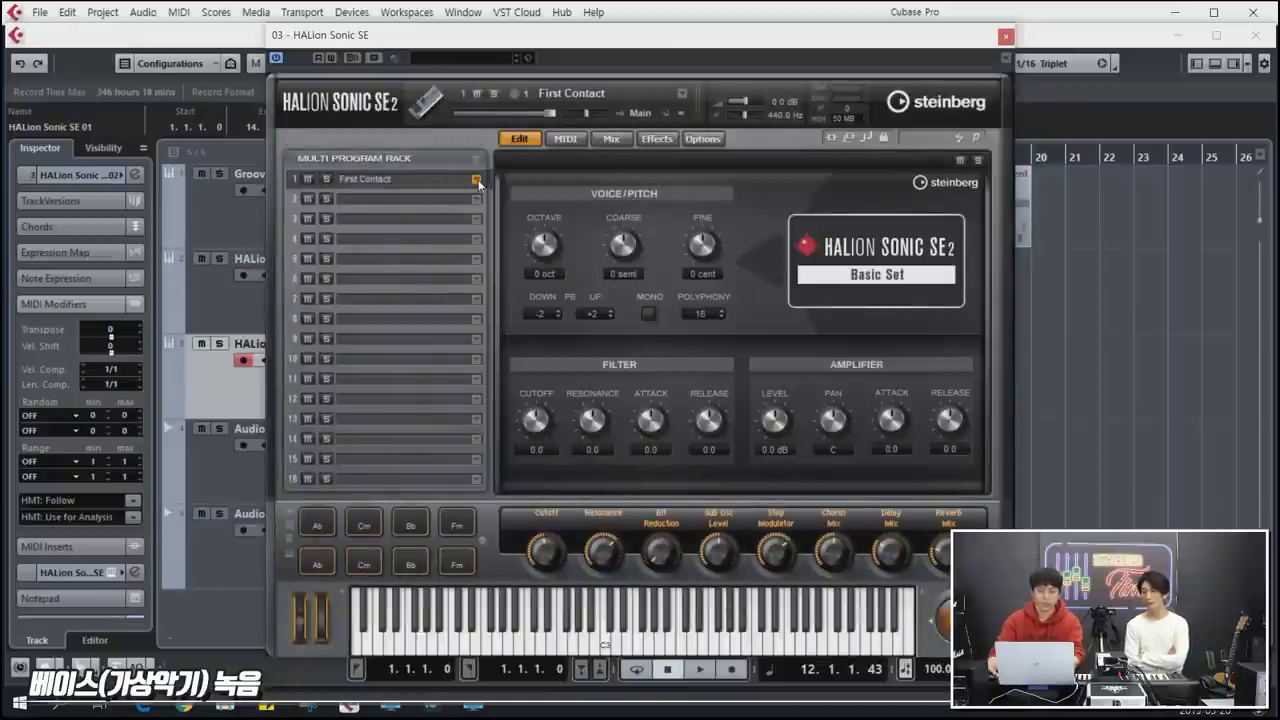
Step: Search the new instrument's programs for BASS, choose [GM 039] Synth Bass 1, and close the instrument window
click(478, 179)
click(640, 216)
text(BASS)
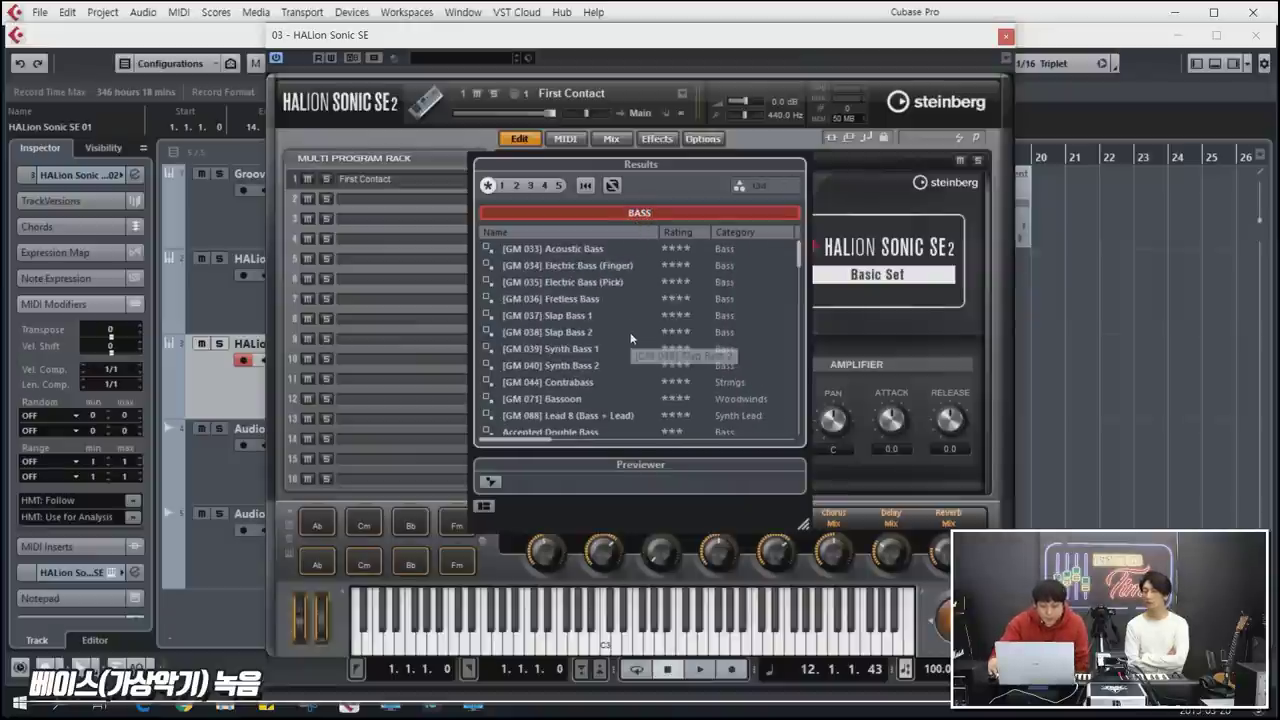
scroll(630, 340, down, 1)
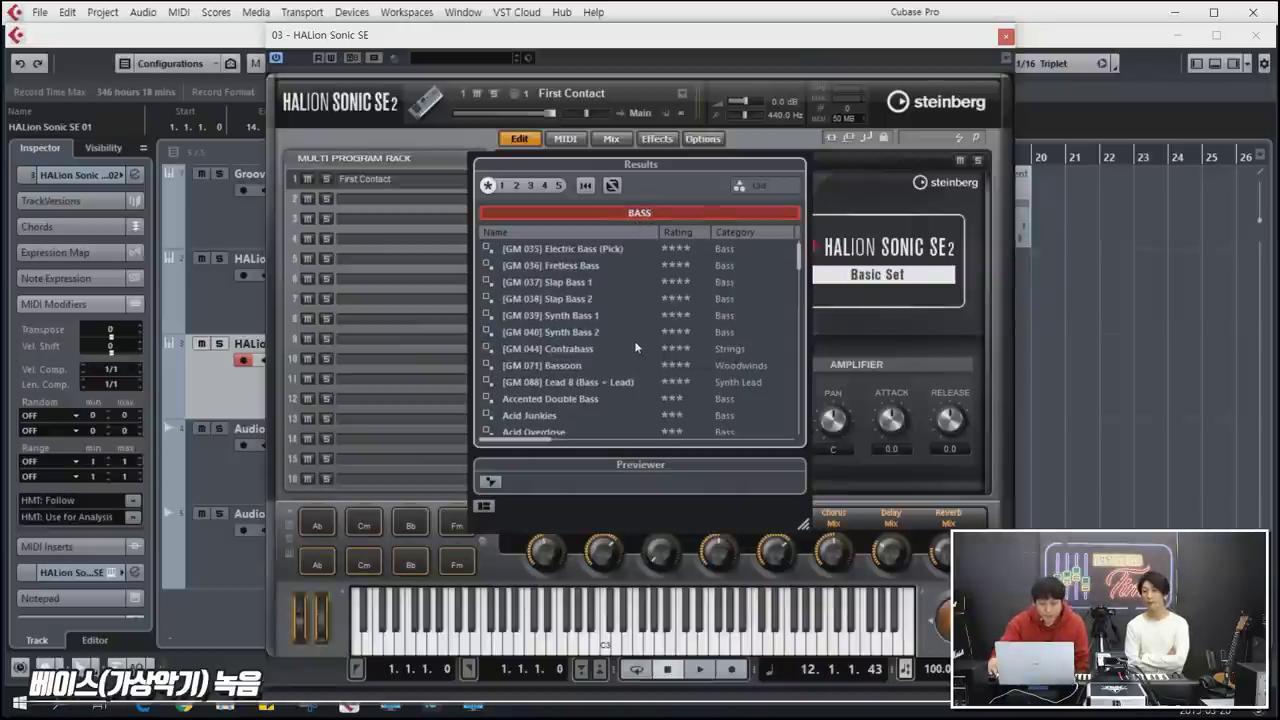
click(591, 319)
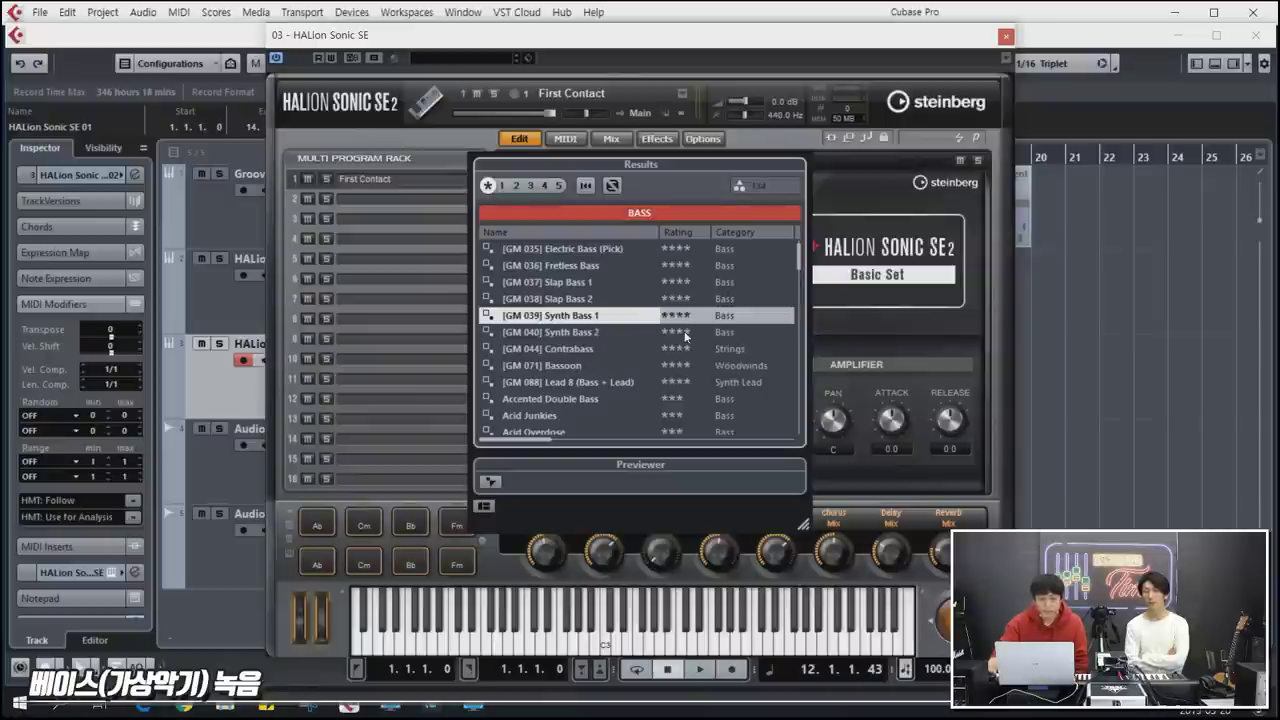
click(1005, 42)
click(1005, 37)
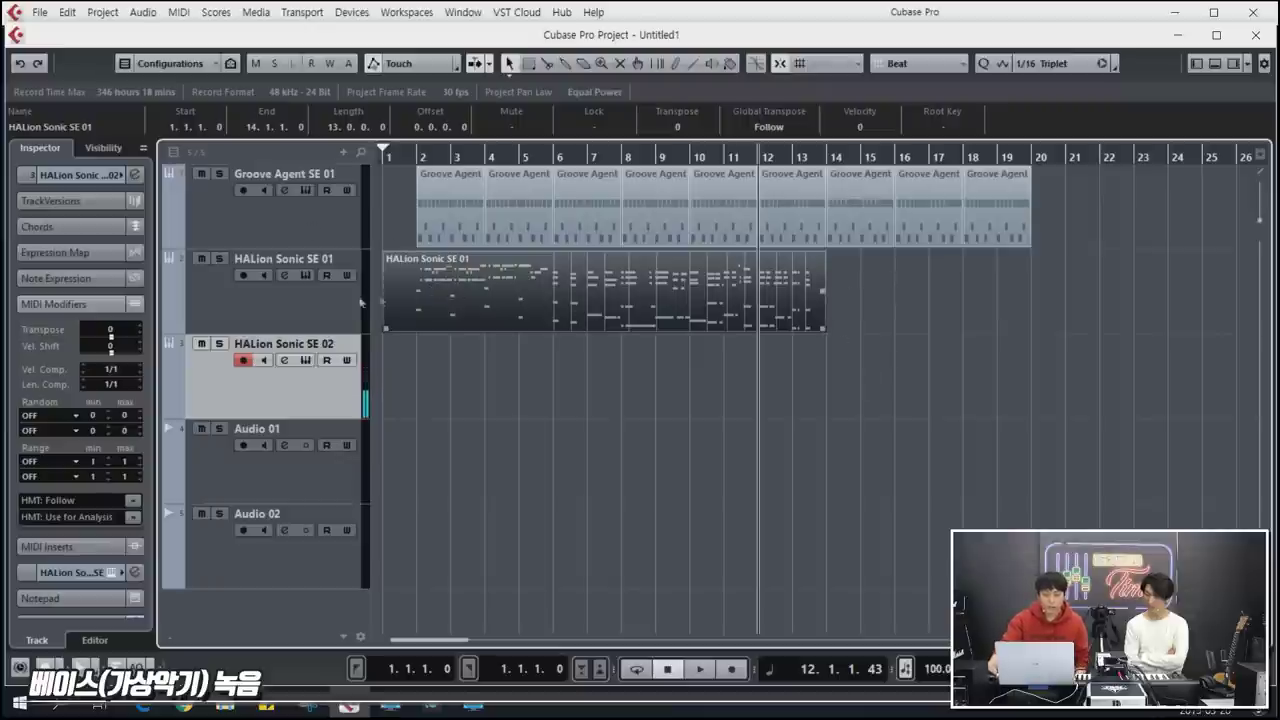
Step: Set the MIDI transpose of the HALion Sonic SE 01 track to 2 and play briefly from the end of bar 1
click(244, 317)
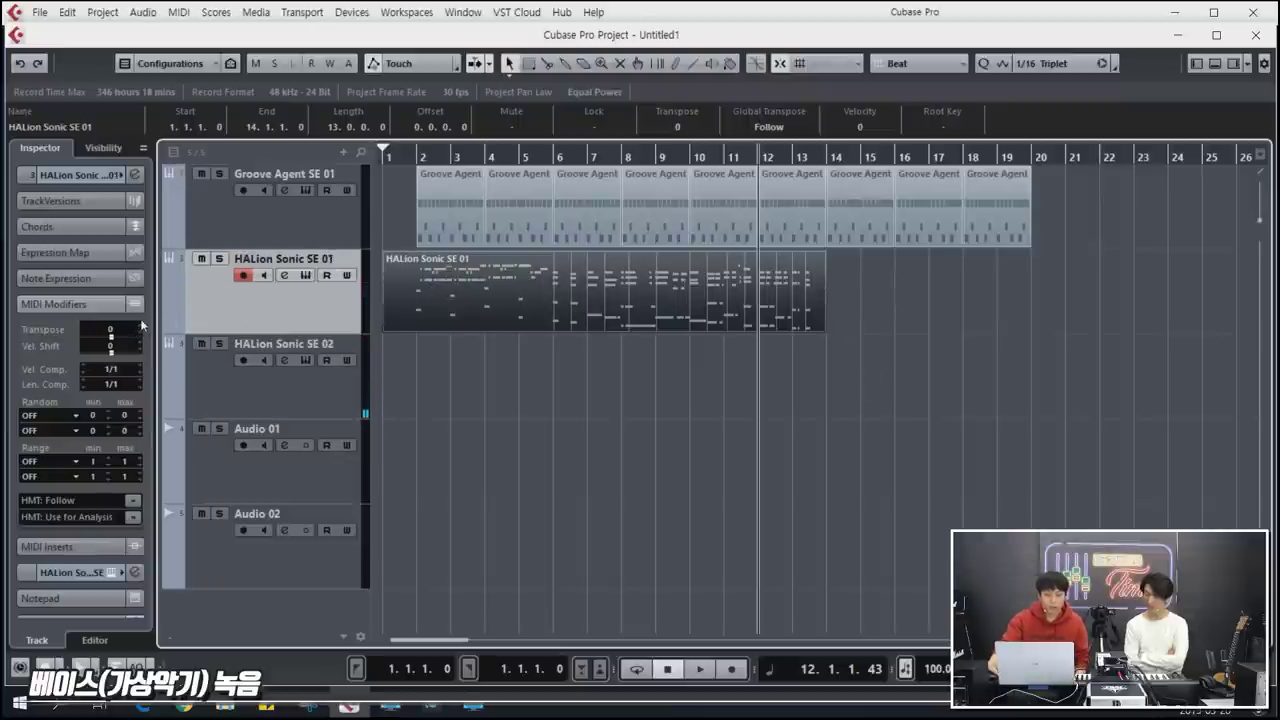
scroll(143, 330, up, 1)
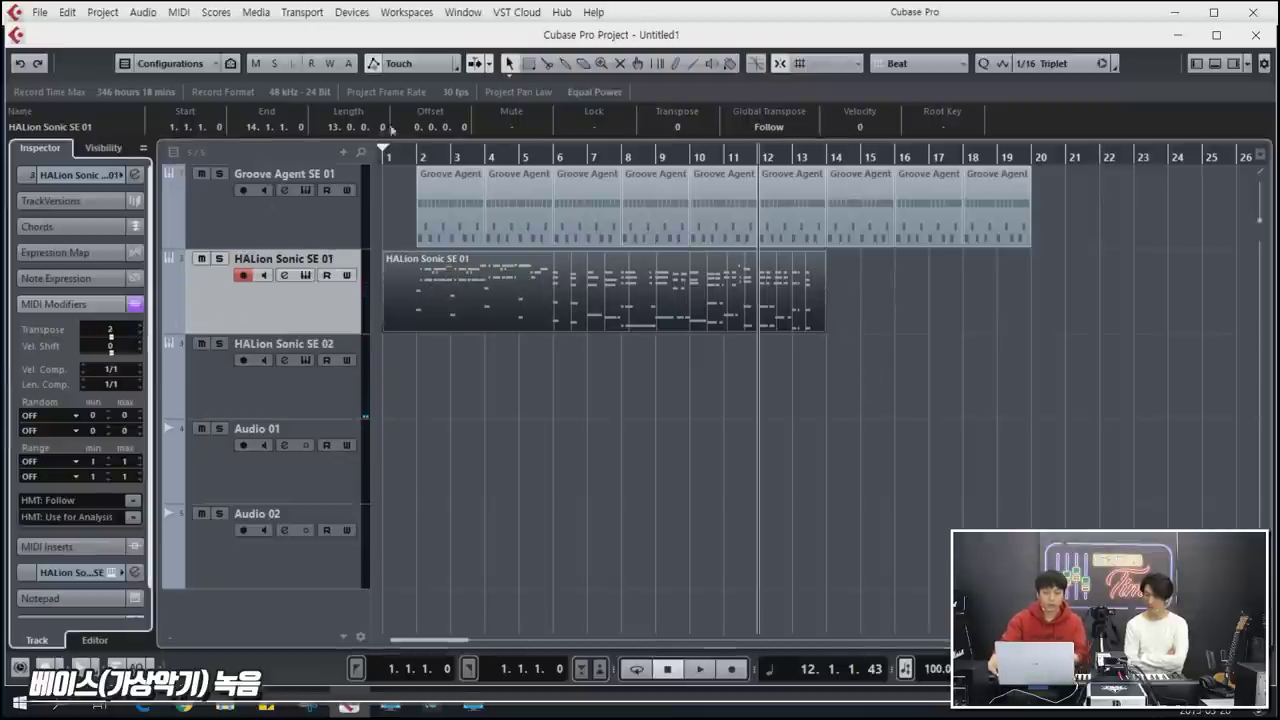
click(410, 157)
key(space)
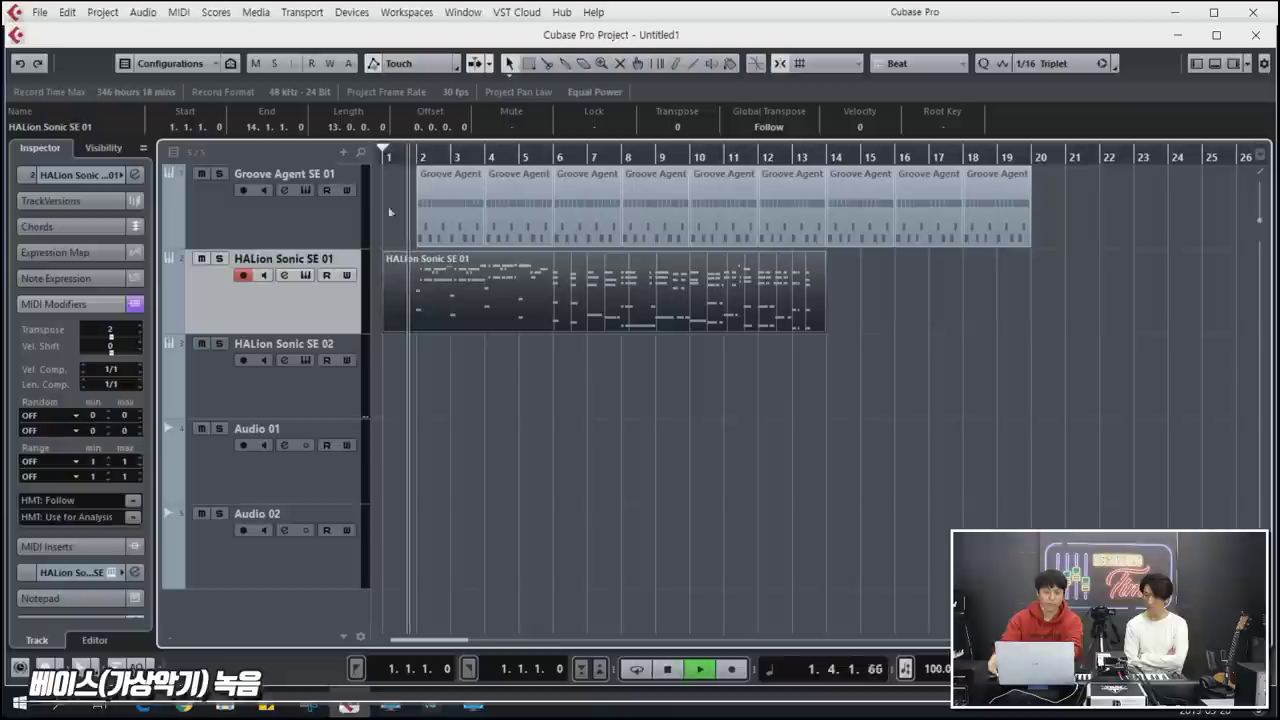
key(space)
Step: Record a bass part on the HALion Sonic SE 02 track from the song start into bar 6
click(267, 403)
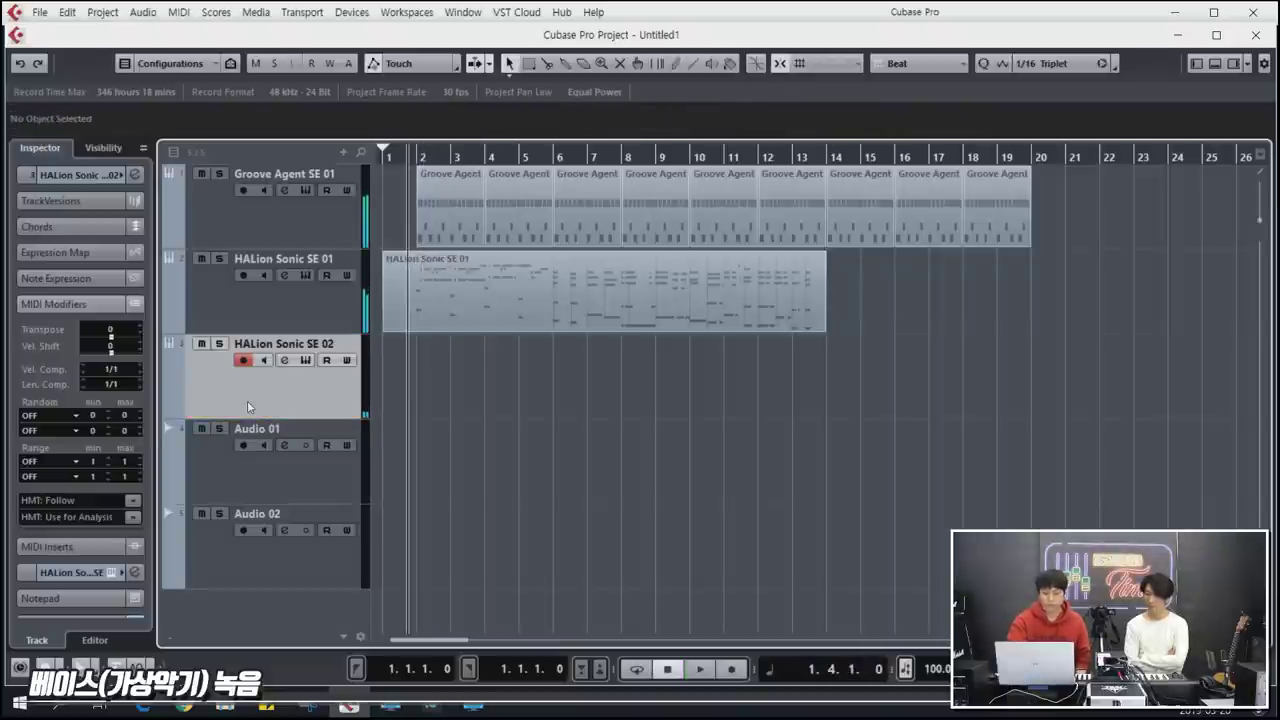
key(KP_Decimal)
key(space)
key(KP_Multiply)
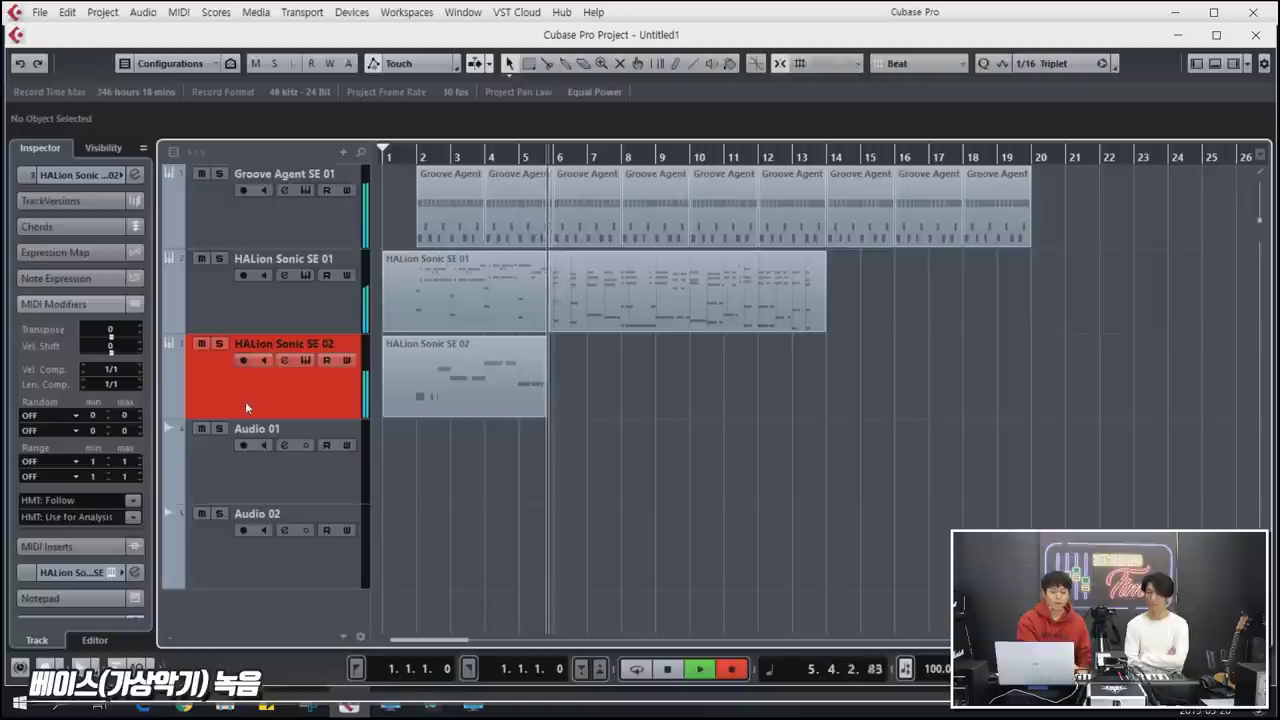
key(space)
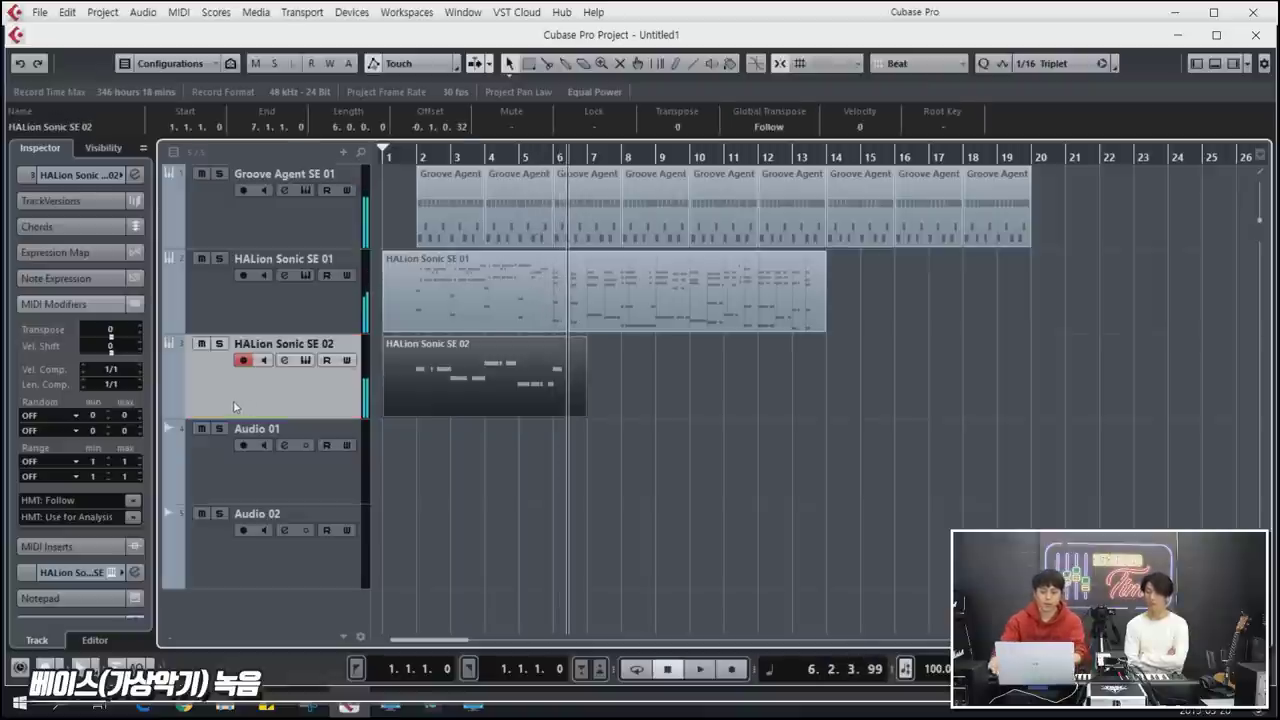
Step: Open the recorded bass part in the Key Editor and delete the D1 note at the start of bar 6
drag(556, 146, 614, 384)
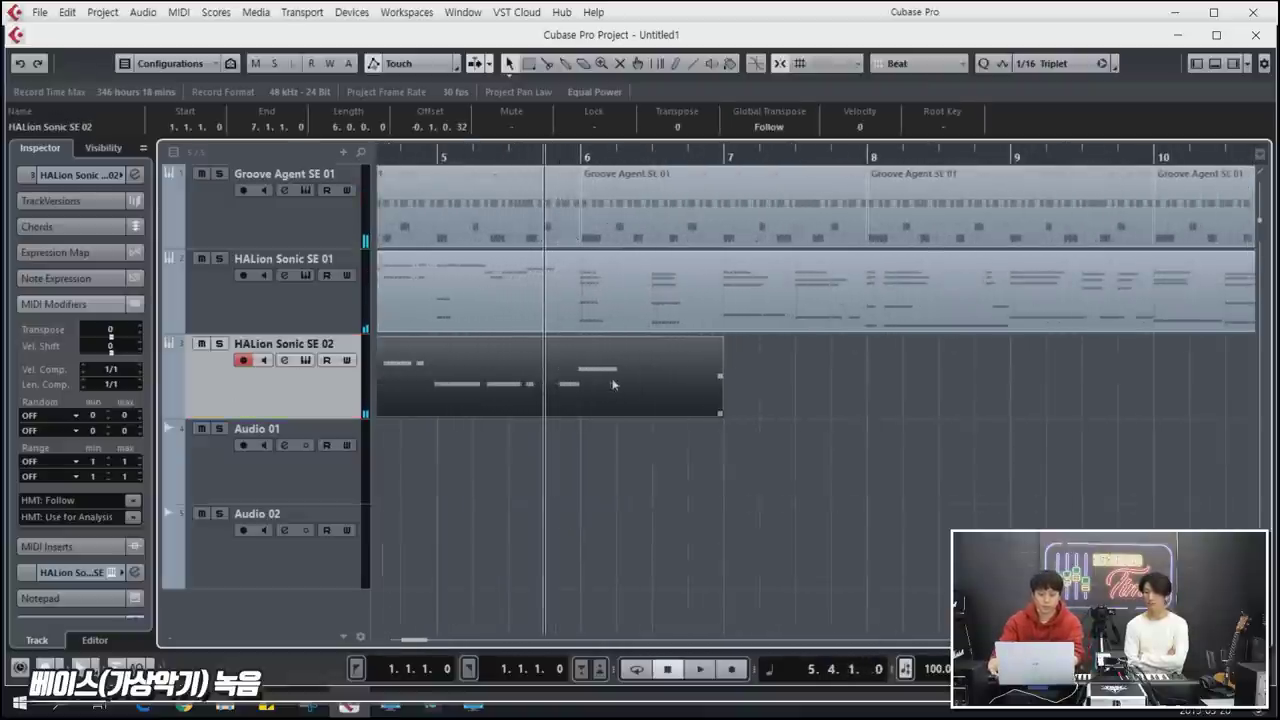
double_click(674, 411)
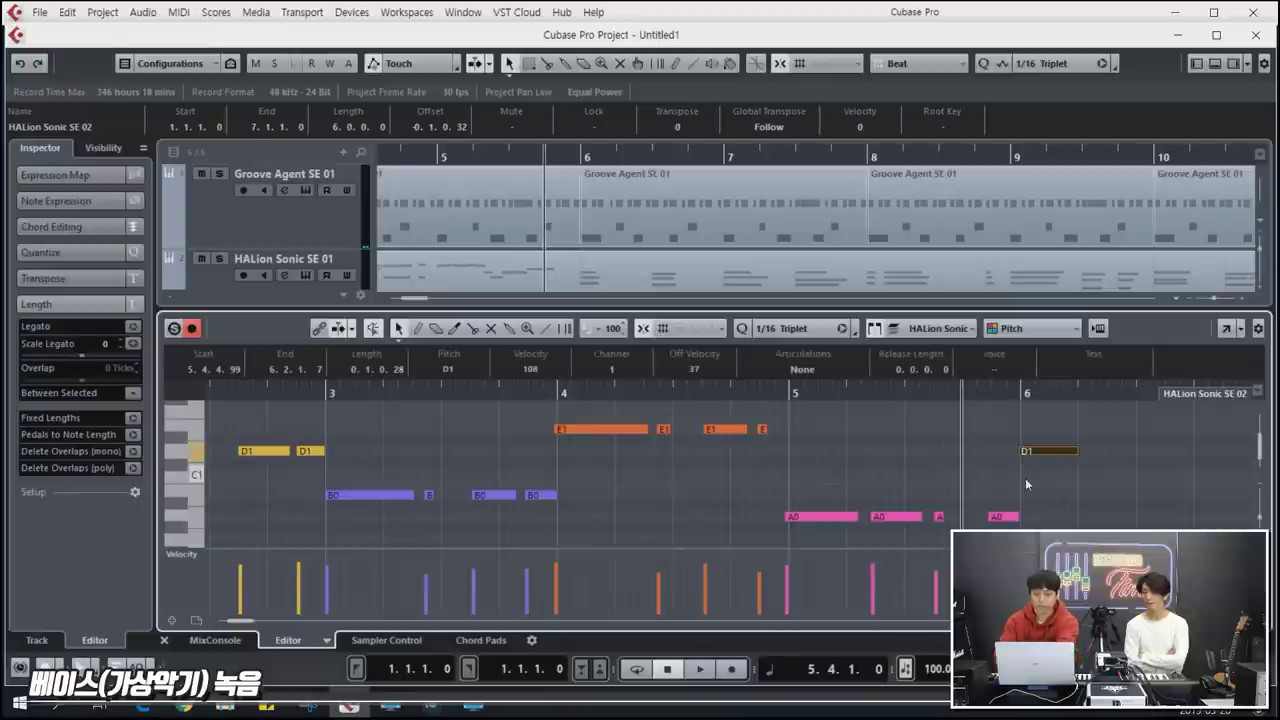
key(Home)
Step: Close the Key Editor and play the arrangement from bar 1 into bar 2 to hear the bass
key(space)
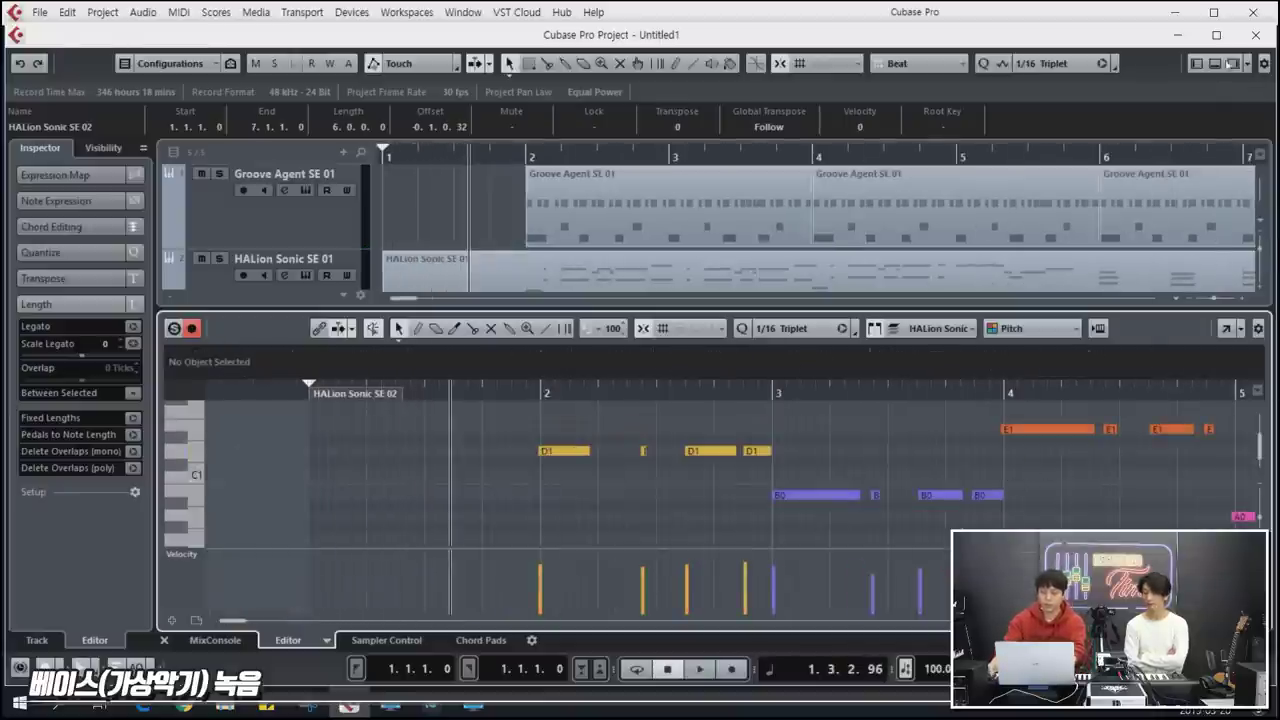
click(1208, 64)
key(space)
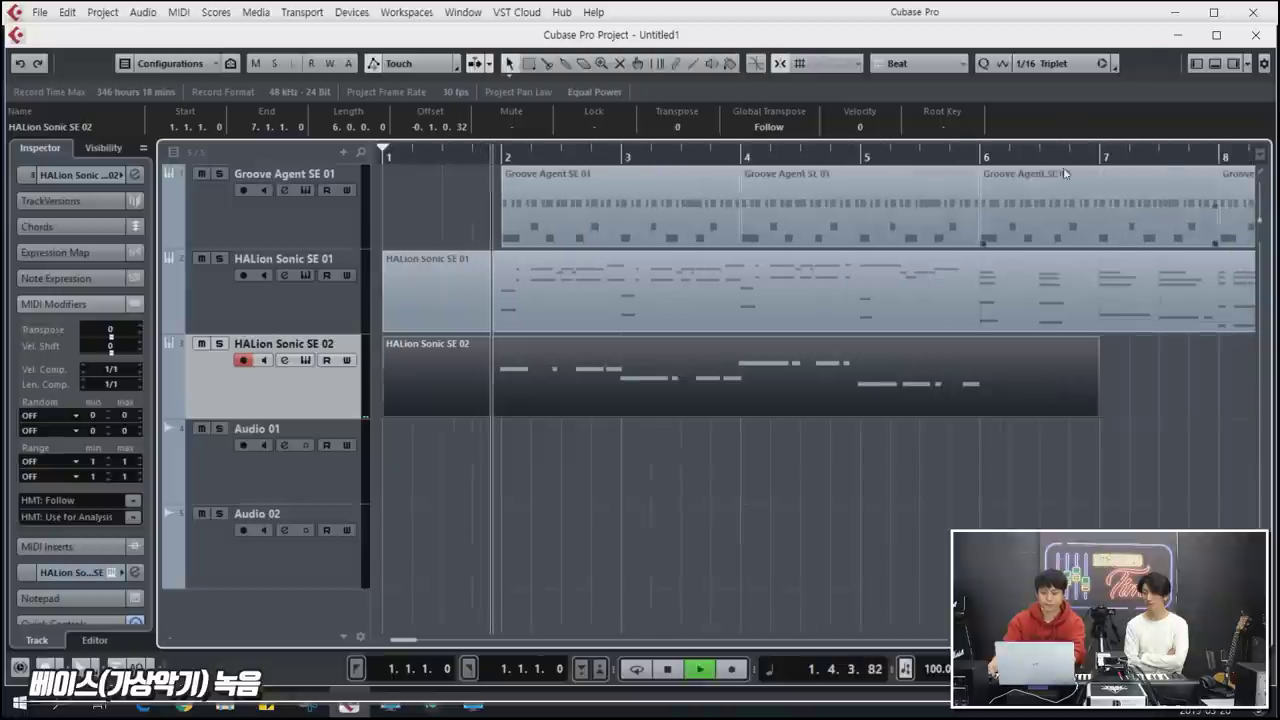
key(space)
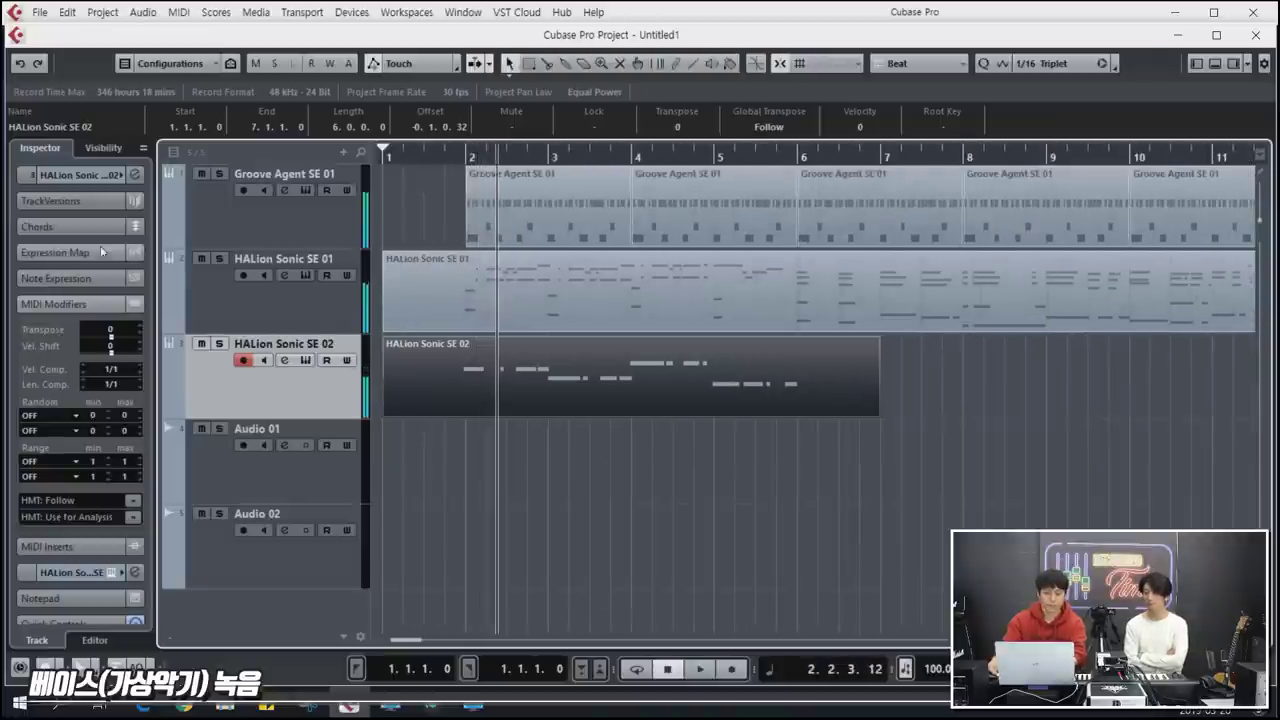
Step: Open the bass part on the HALion Sonic SE 02 track in the Key Editor and select all its notes
click(94, 178)
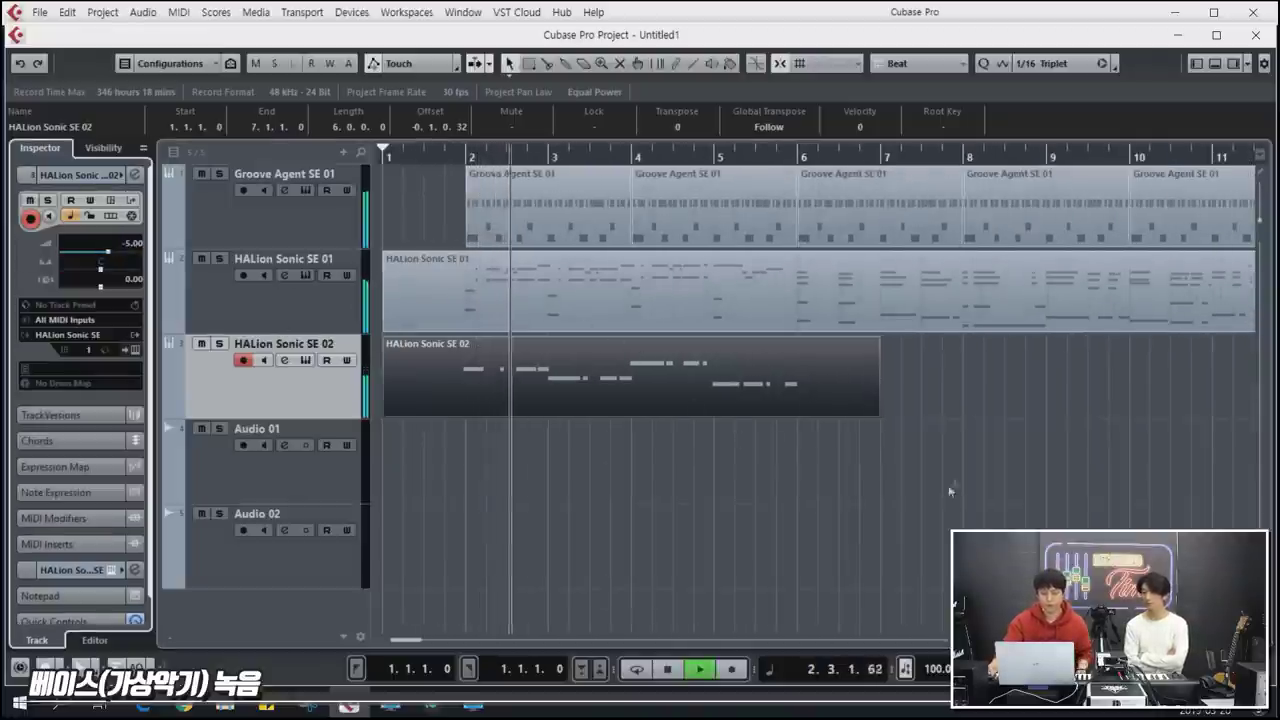
double_click(735, 370)
key(ctrl+a)
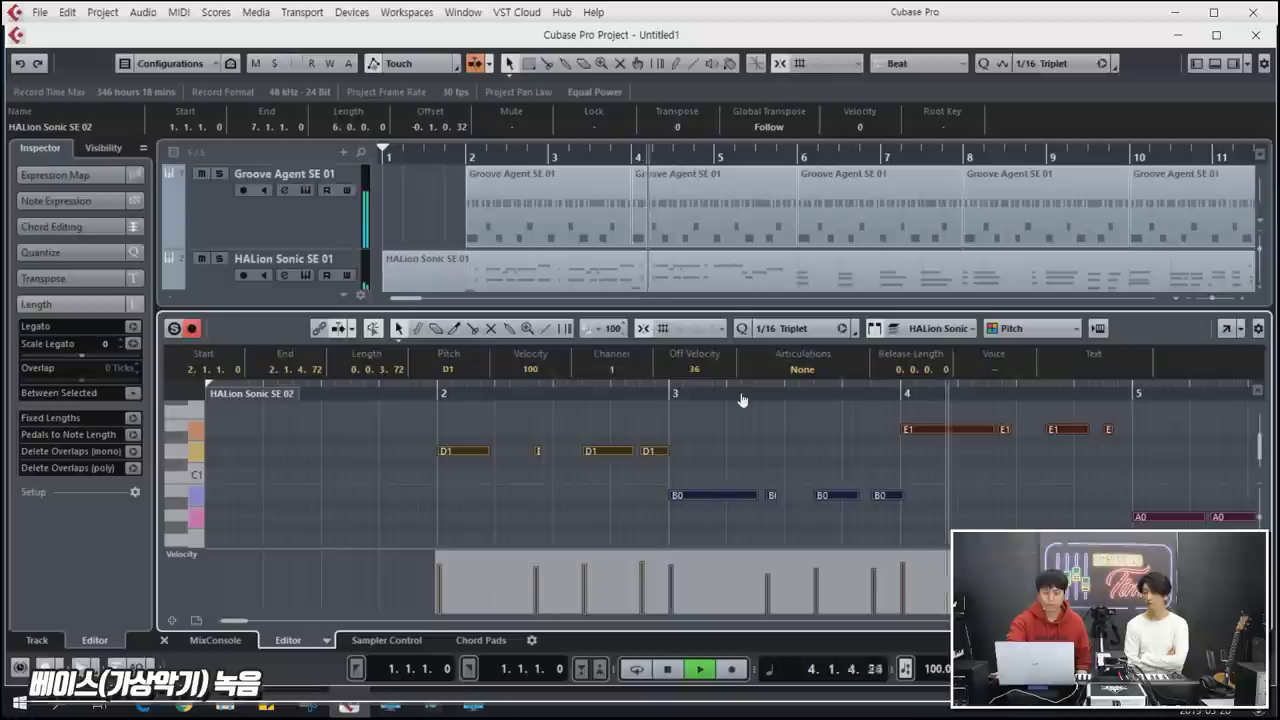
Step: Try to record additional bass notes from bar 6 into bar 7 on the HALion Sonic SE 02 track
key(KP_Multiply)
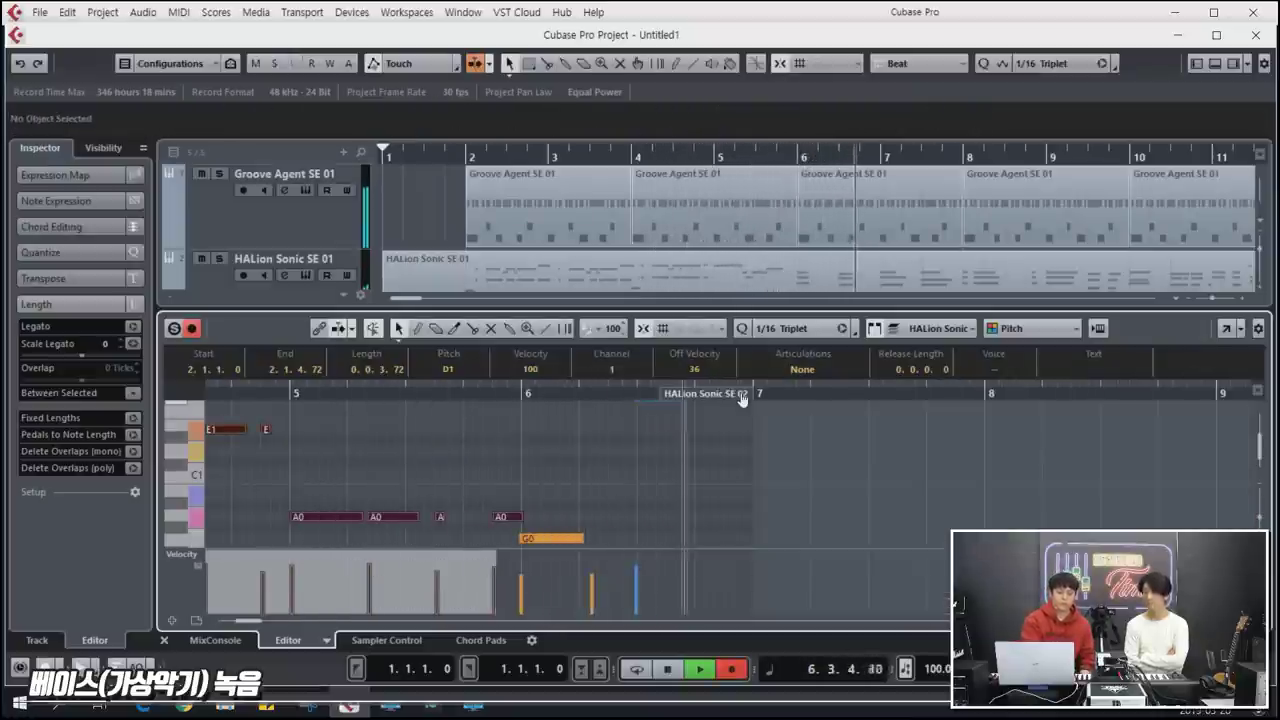
key(space)
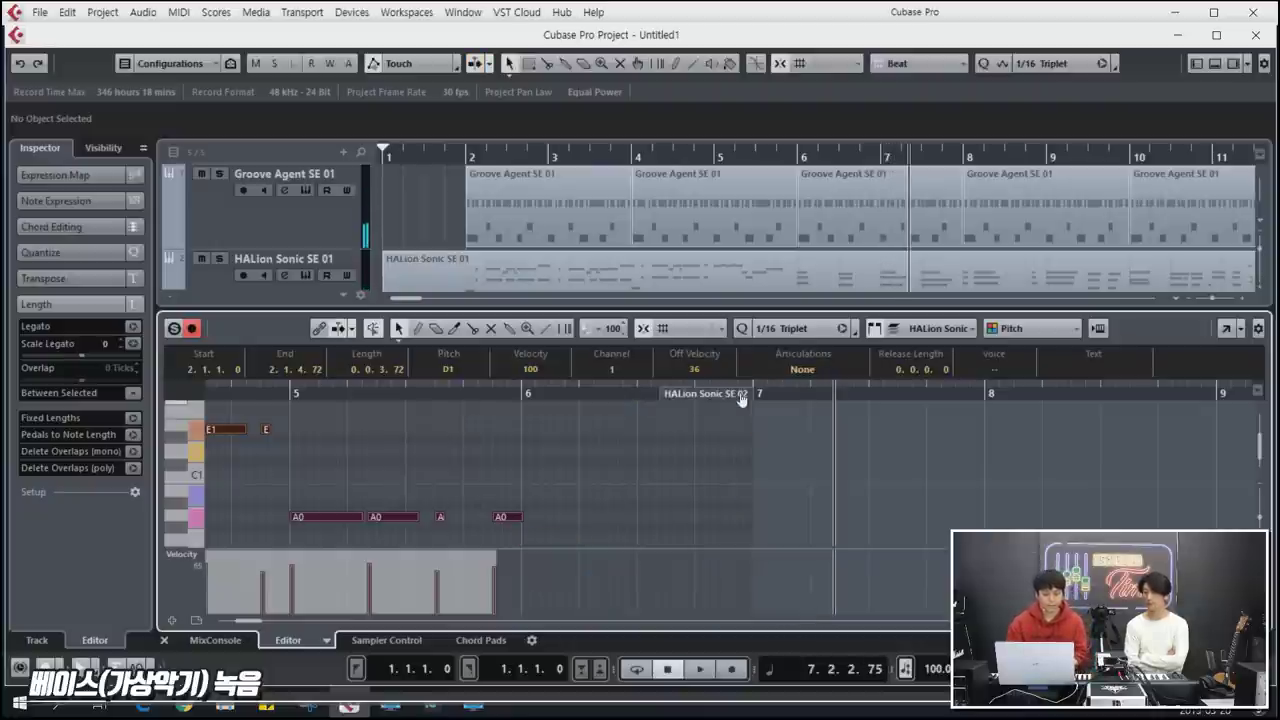
Step: Play the song from the beginning into bar 3 and close the Key Editor to check the bass in the arrangement
key(comma)
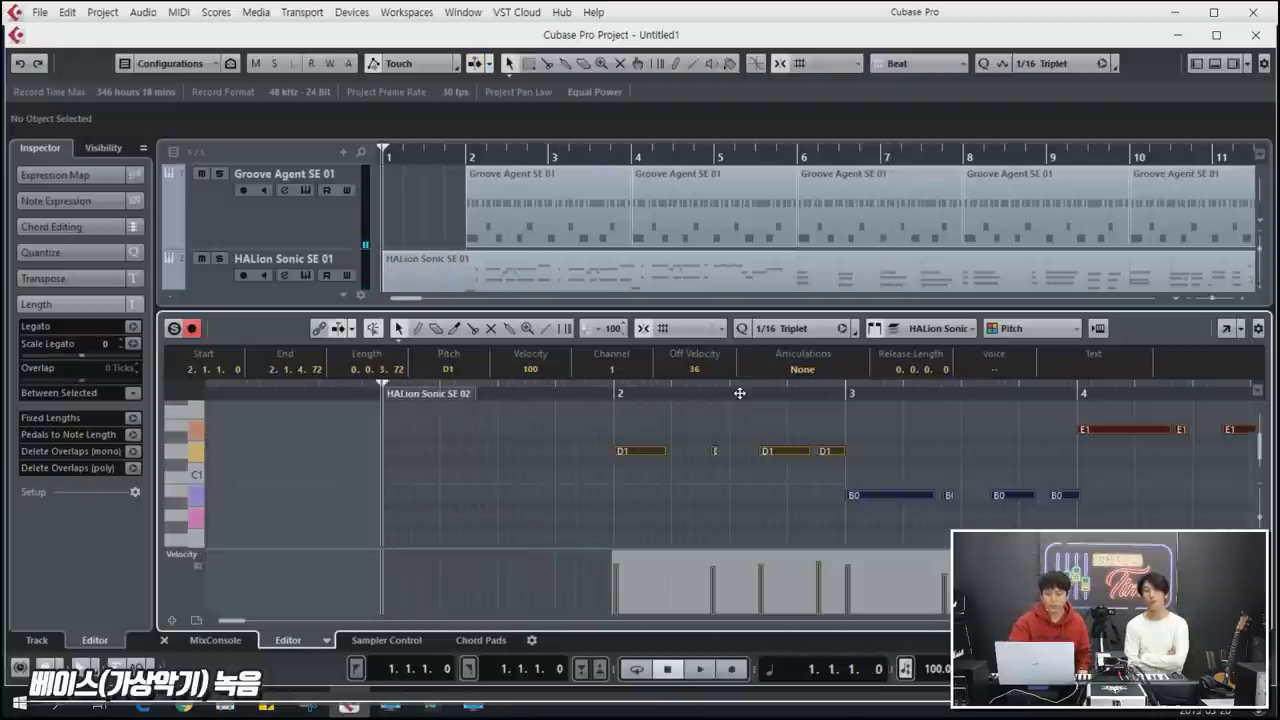
key(space)
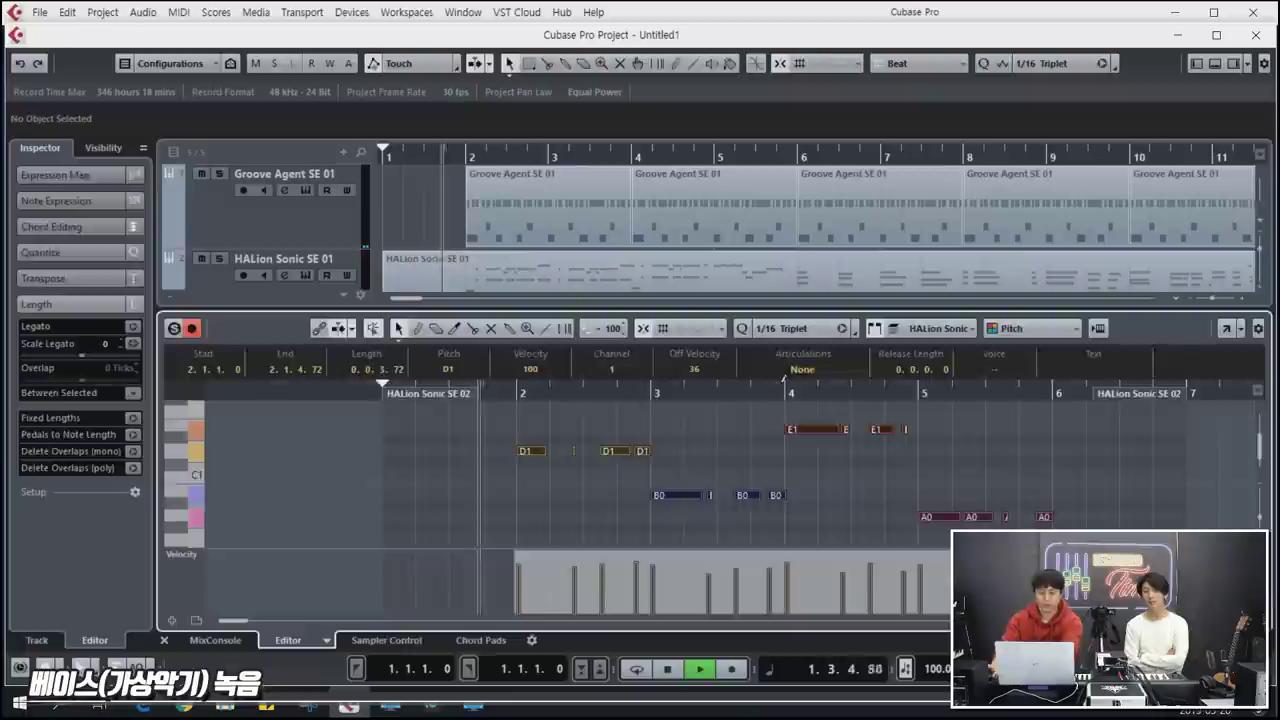
key(ctrl+e)
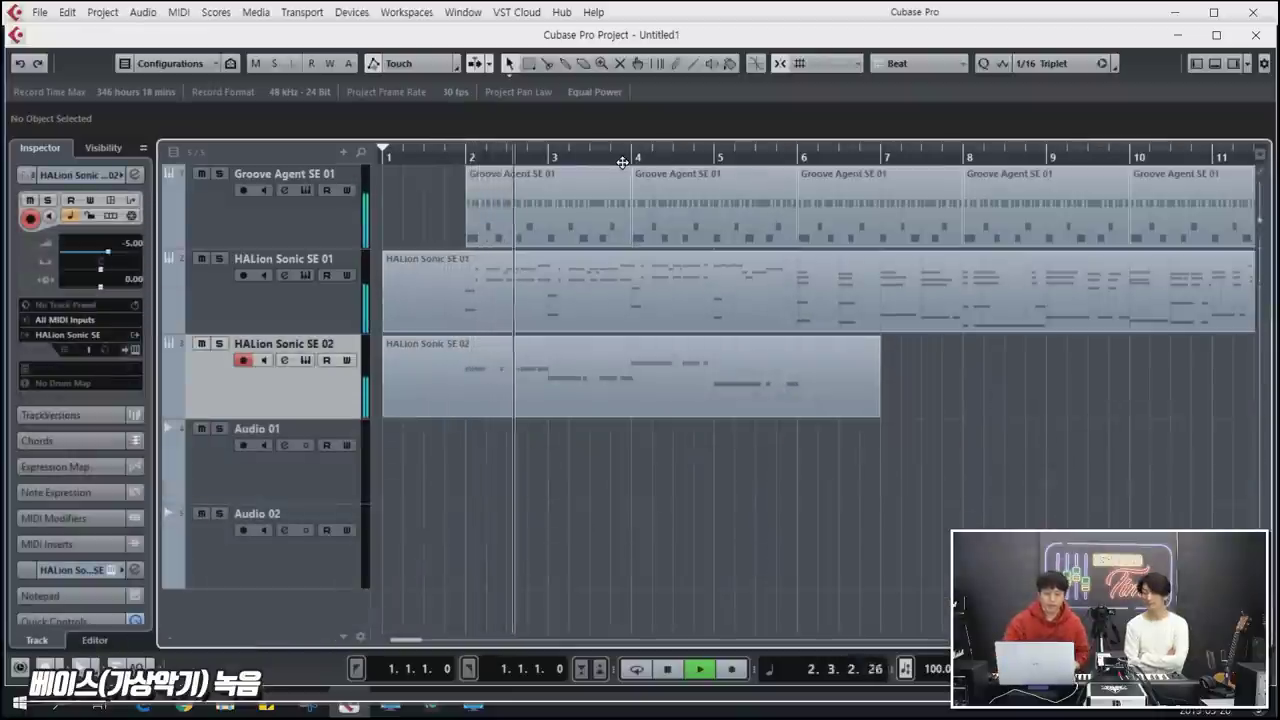
key(space)
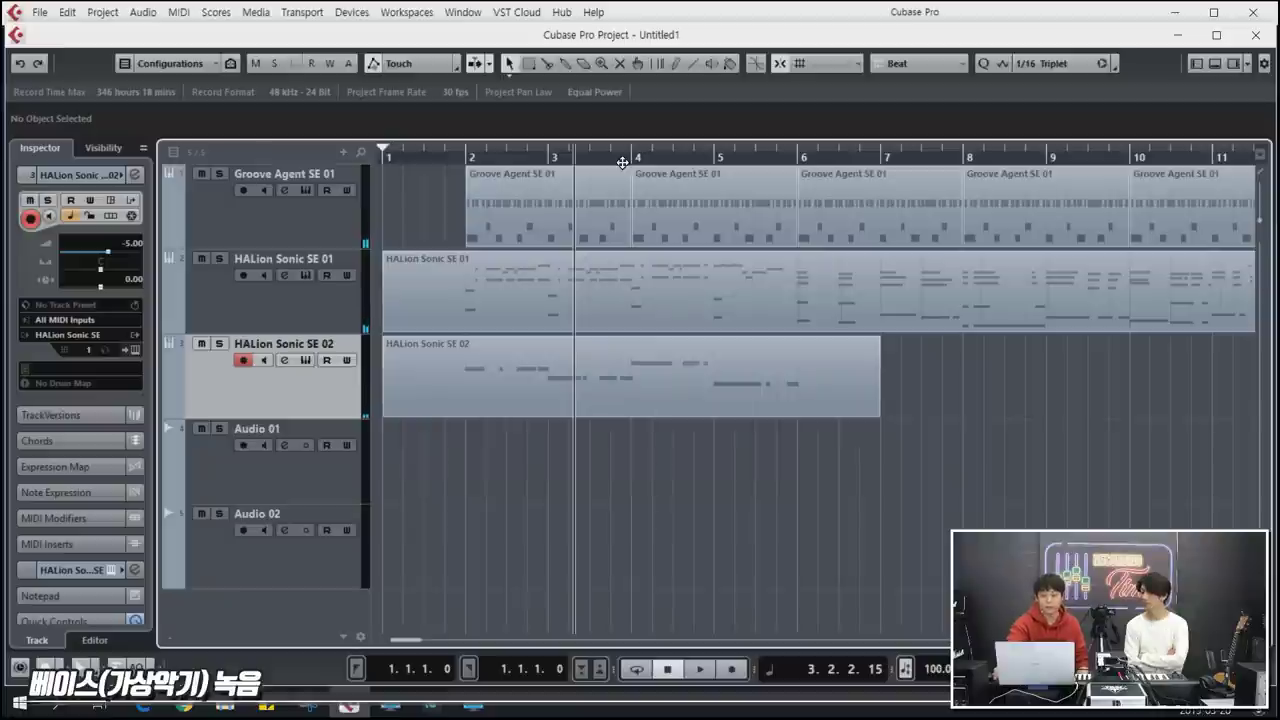
Step: Resume playback from bar 3 and record a bass part on the HALion Sonic SE 02 track from bar 5 to bar 14
key(space)
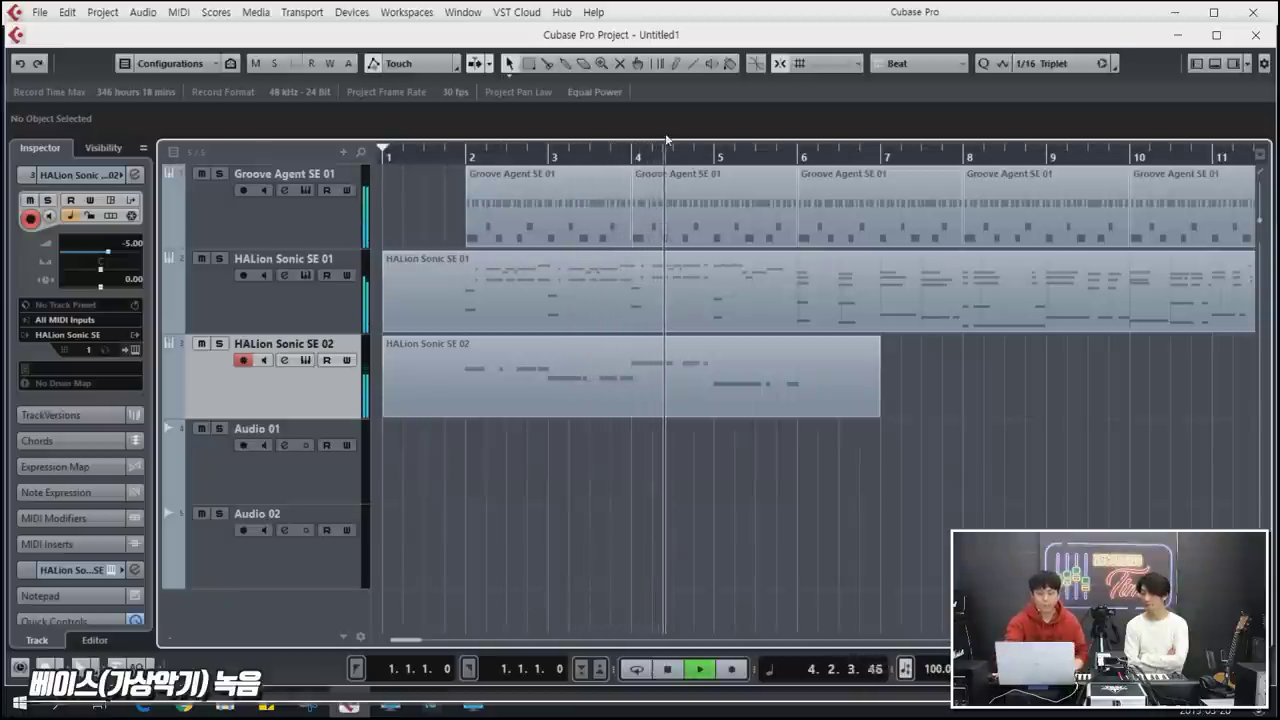
key(KP_Multiply)
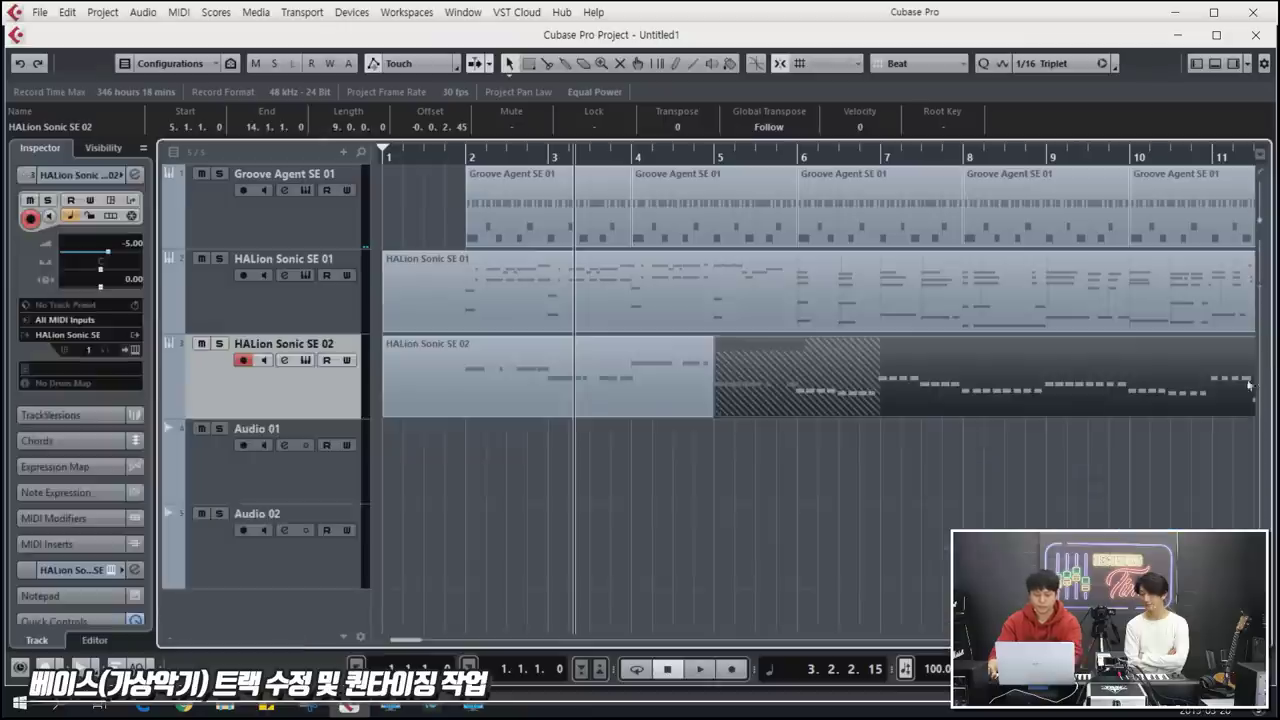
Step: Open the bass part starting at bar 5 in the Key Editor, lower the bar 8 notes by four semitones and close the editor
click(1030, 466)
key(g)
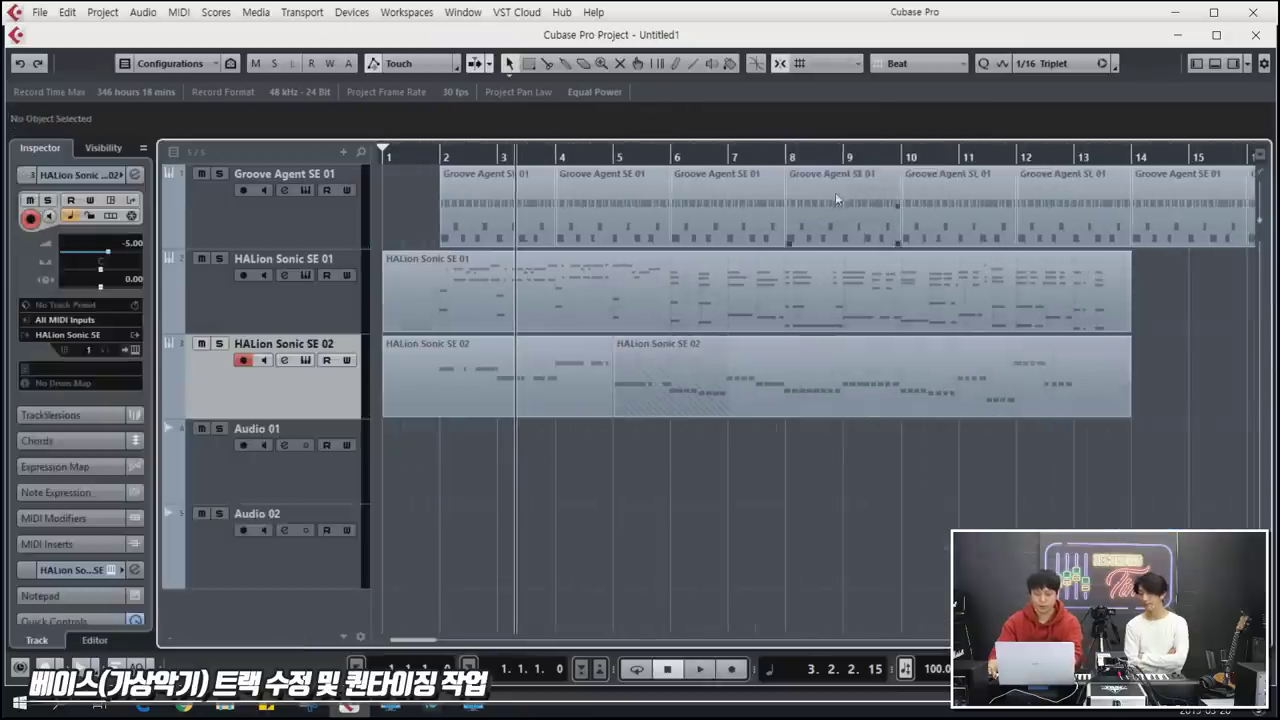
click(786, 157)
double_click(942, 377)
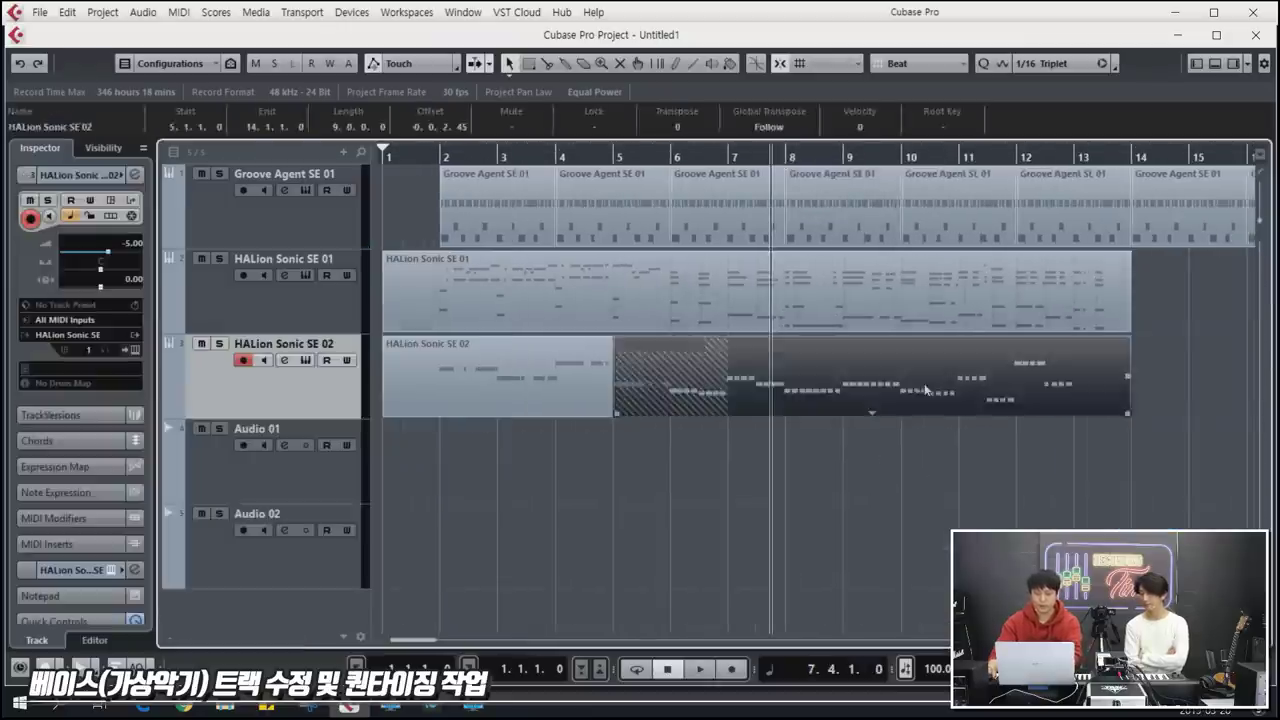
scroll(678, 483, down, 1)
key(space)
drag(594, 476, 753, 520)
key(Down)
key(Down)
key(Down)
key(Down)
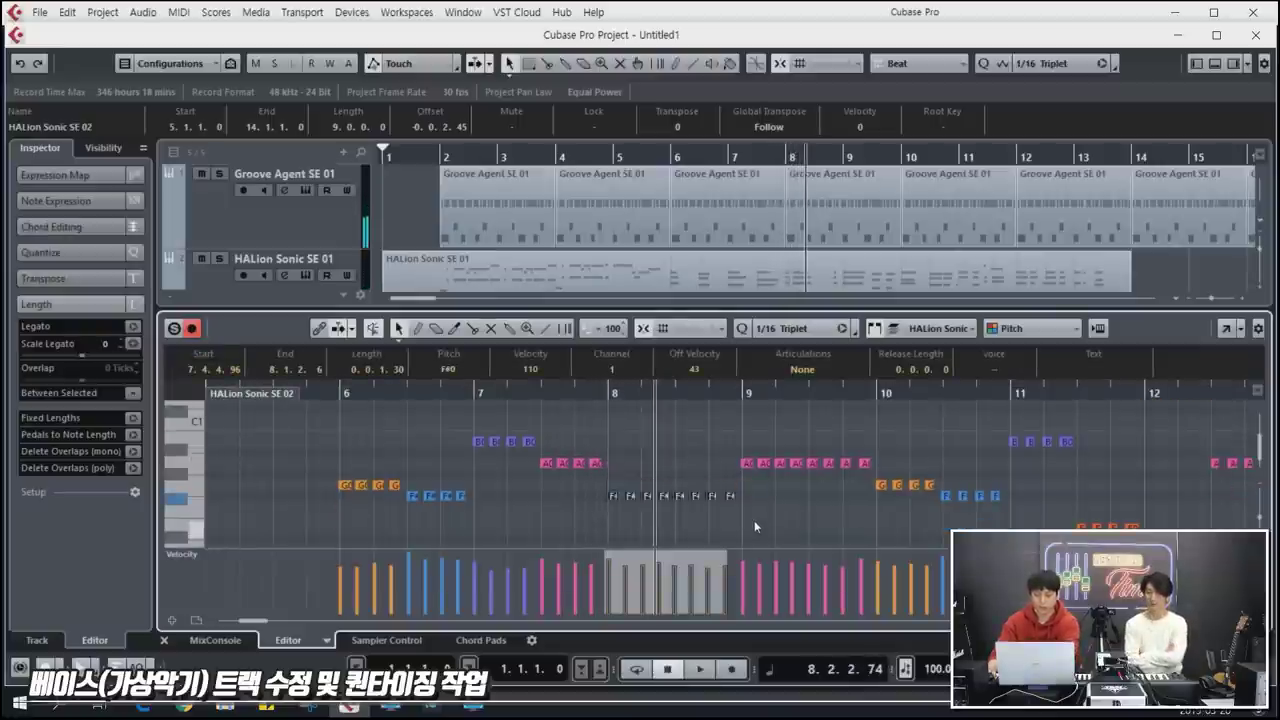
key(Return)
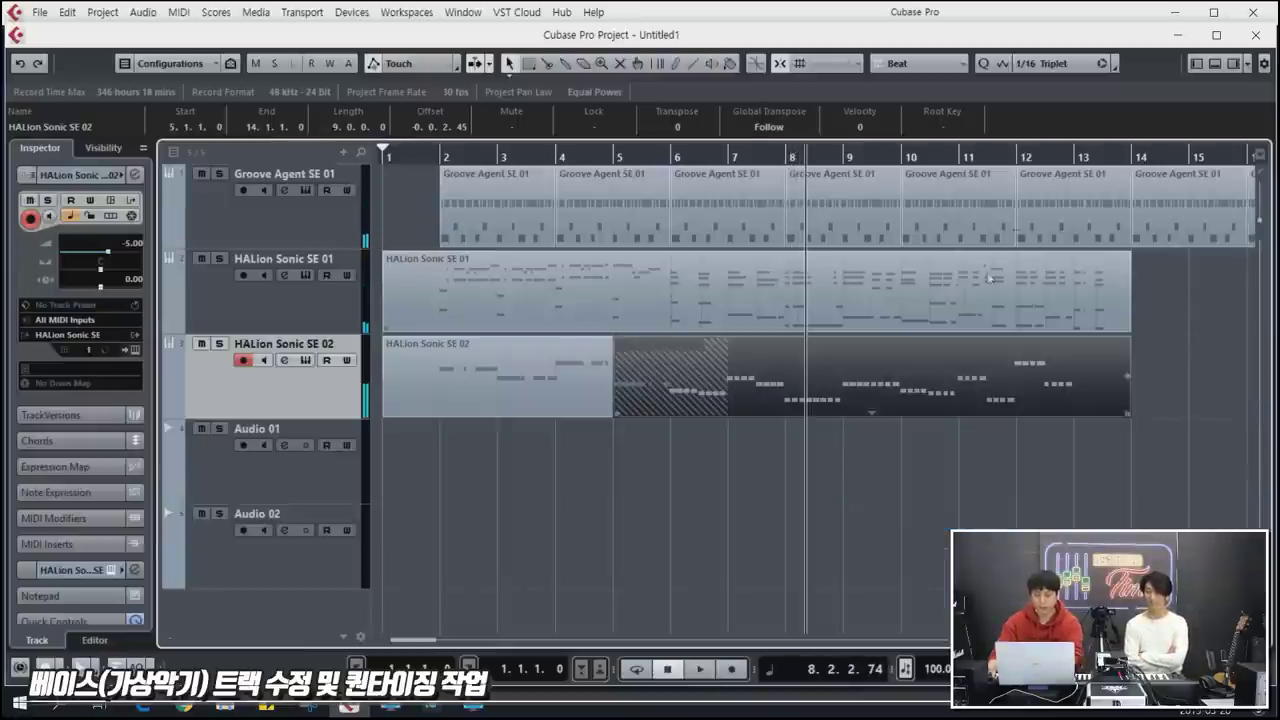
Step: Try to overdub bass notes on the HALion Sonic SE 02 track from bar 12 to the end of bar 13
click(1026, 158)
key(KP_Multiply)
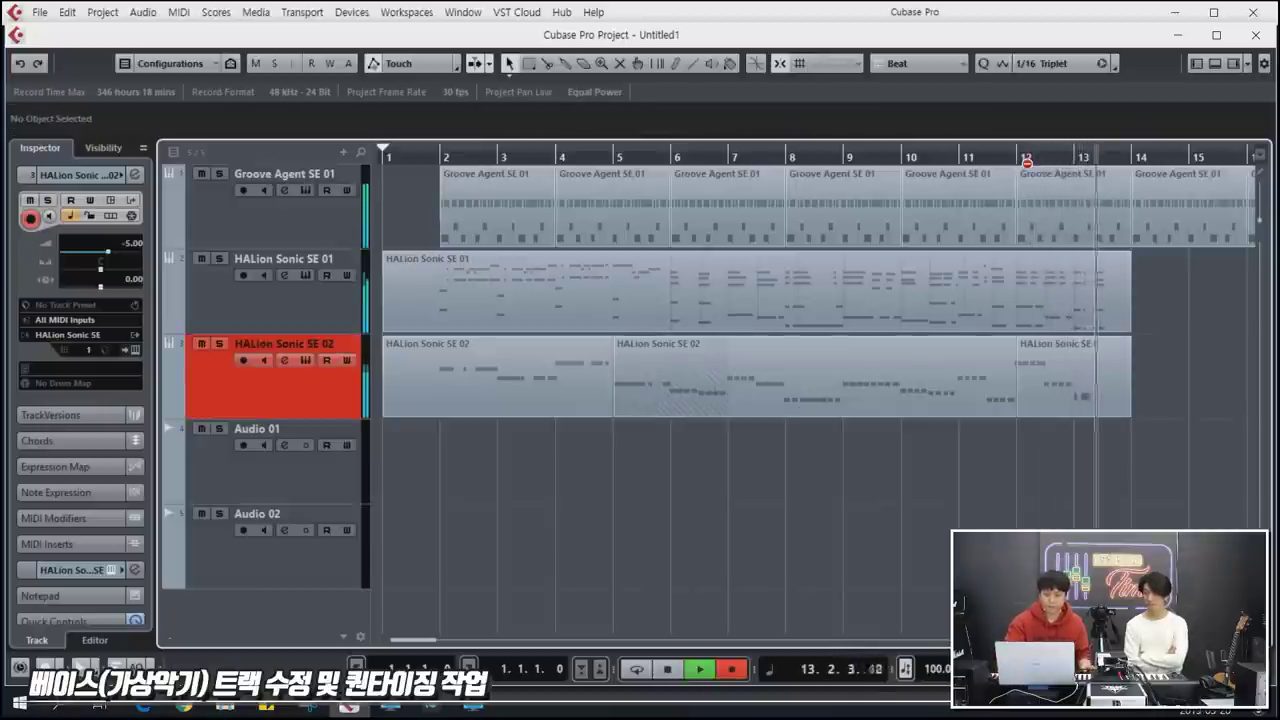
key(space)
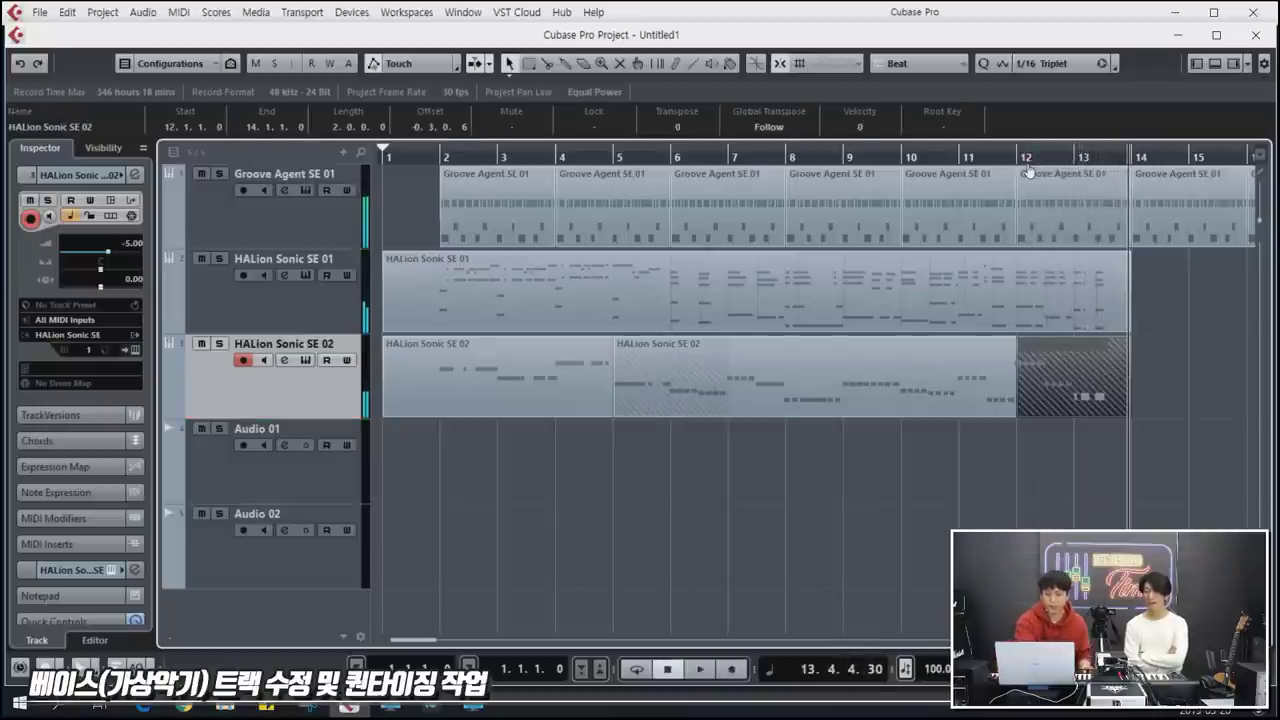
Step: Play from bar 12 and record a new bass take with added bar 13 notes on the HALion Sonic SE 02 track
click(1026, 163)
key(space)
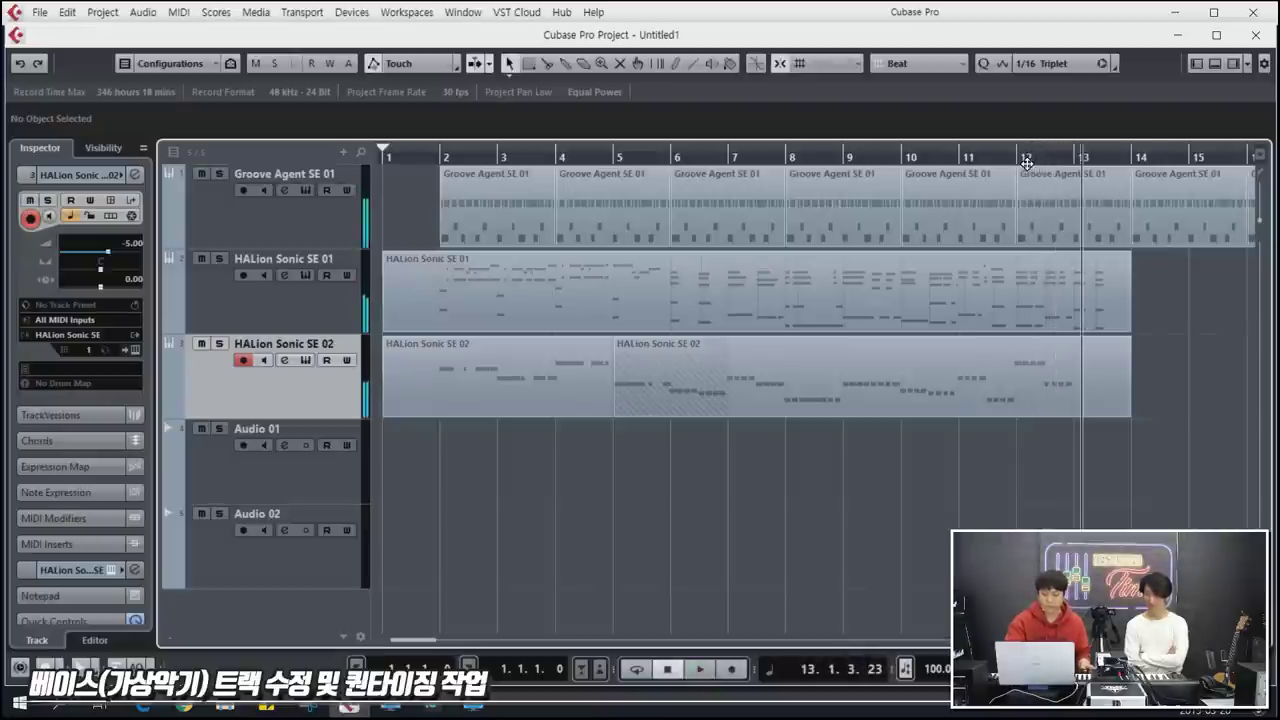
key(KP_Multiply)
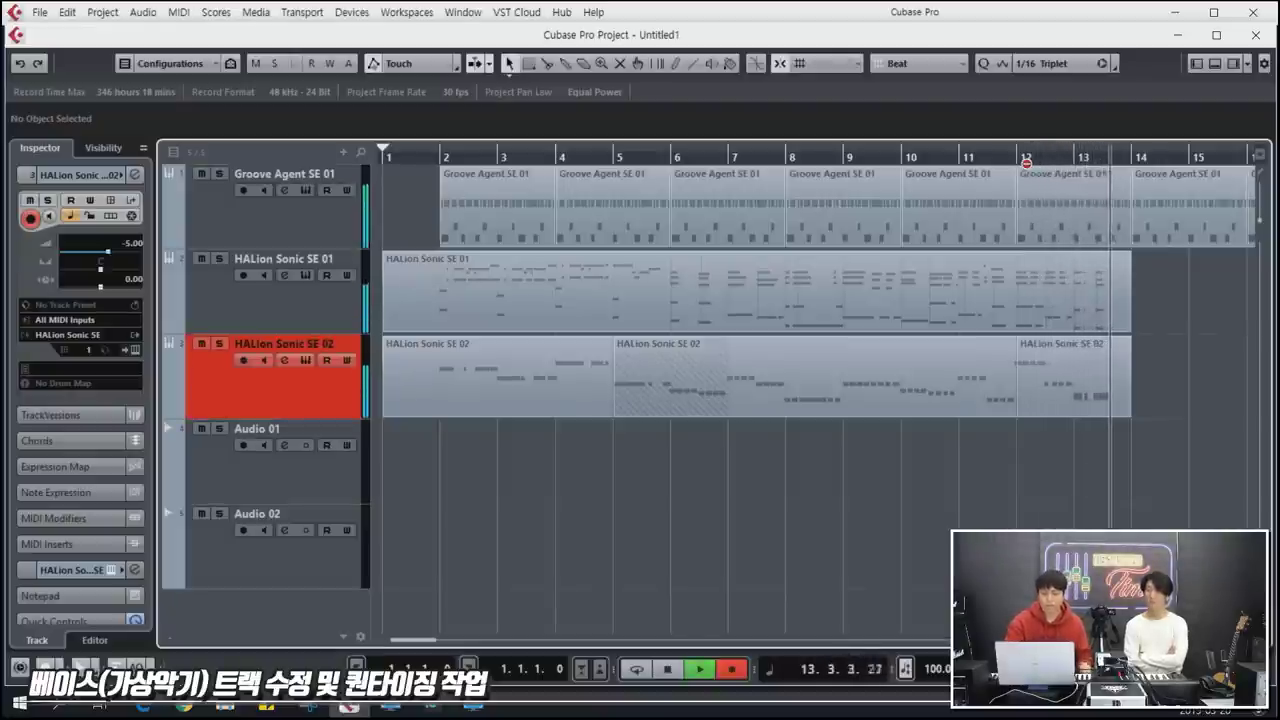
key(space)
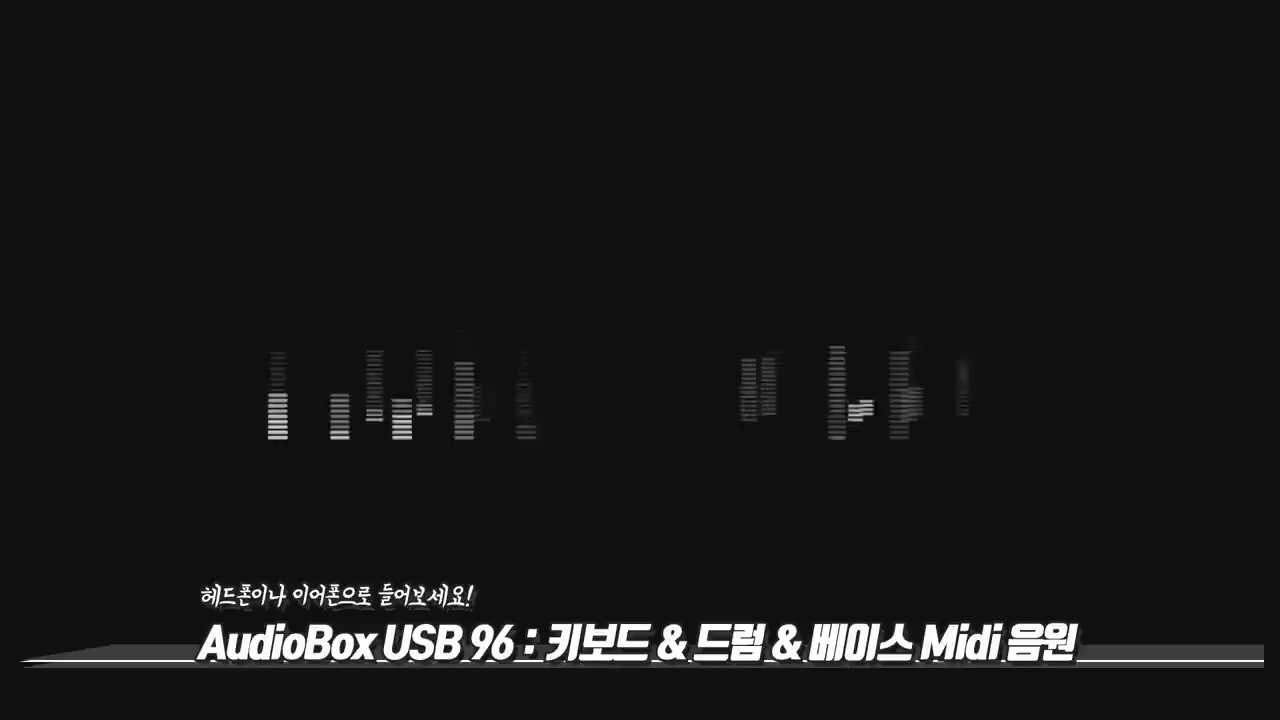